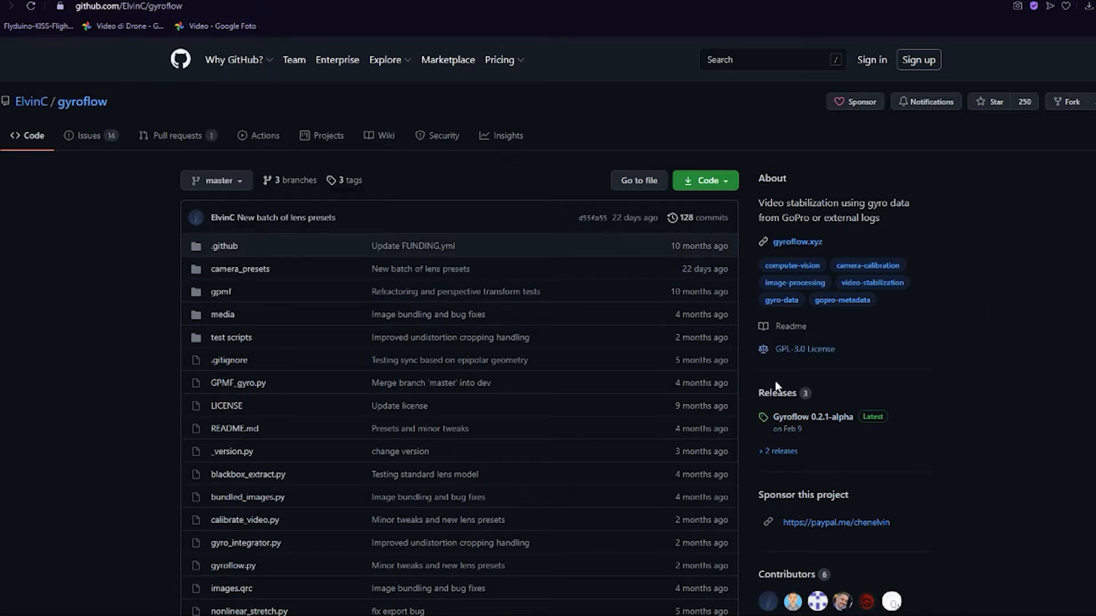
# - Download gyroflow-0.2.1-alpha.exe from the latest Gyroflow release and save it in the Downloads folder
pyautogui.click(828, 417)
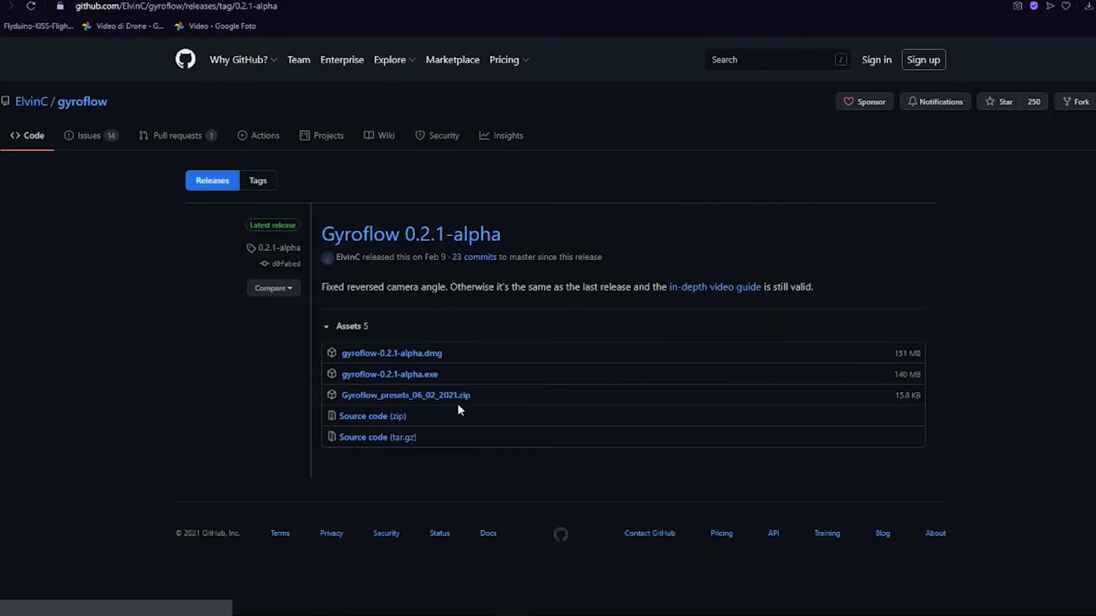
pyautogui.click(426, 382)
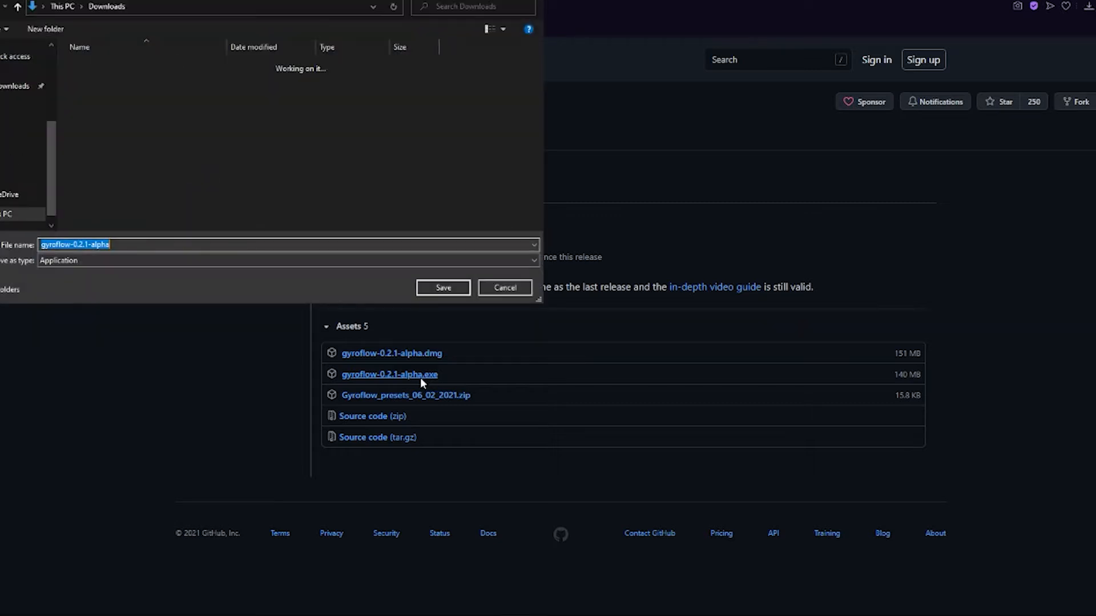
pyautogui.click(444, 287)
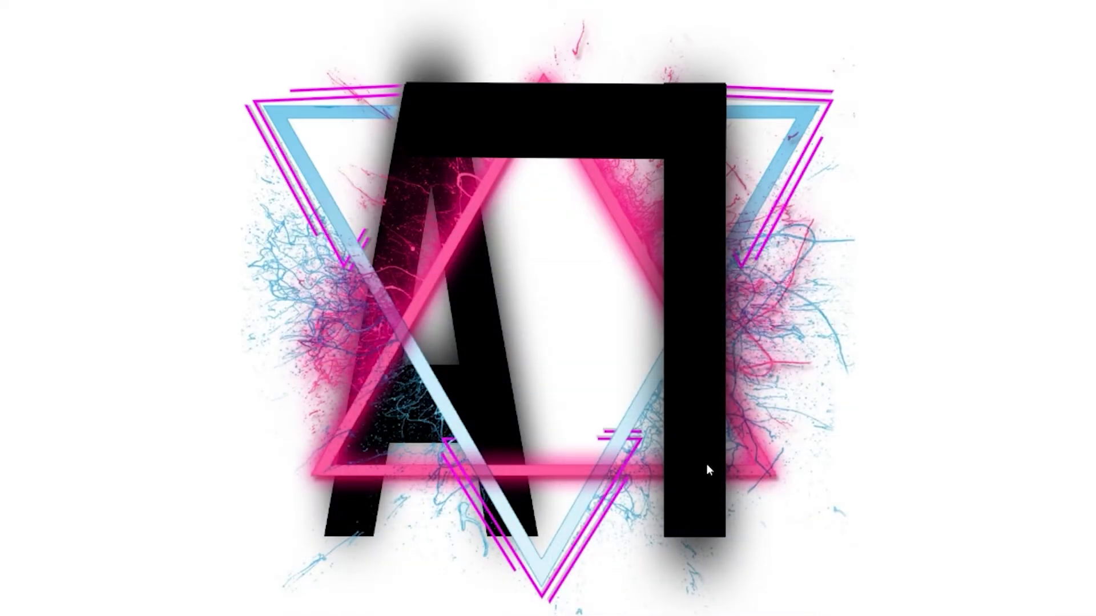
# - Launch gyroflow-0.2.1-alpha from the Gyroflow folder on drive D and close it again
pyautogui.click(142, 614)
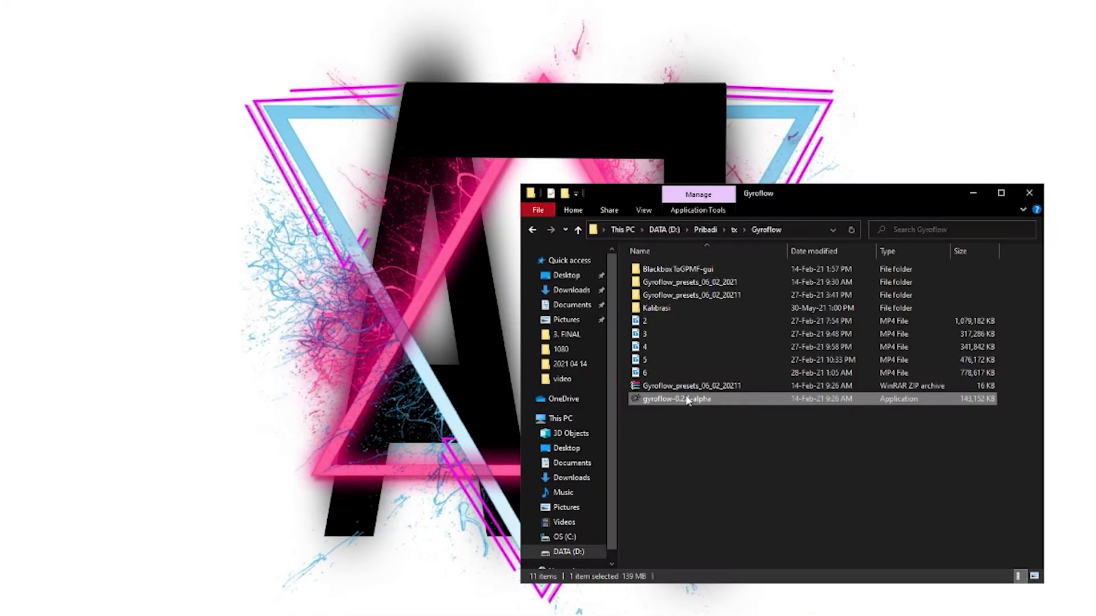
pyautogui.doubleClick(725, 404)
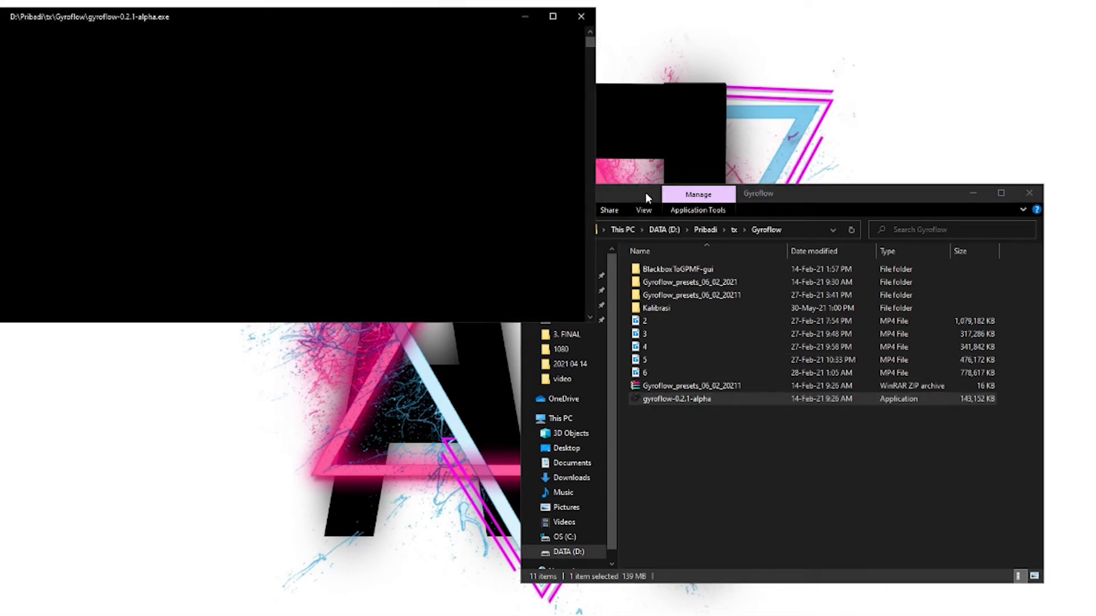
pyautogui.moveTo(421, 19); pyautogui.dragTo(644, 83)
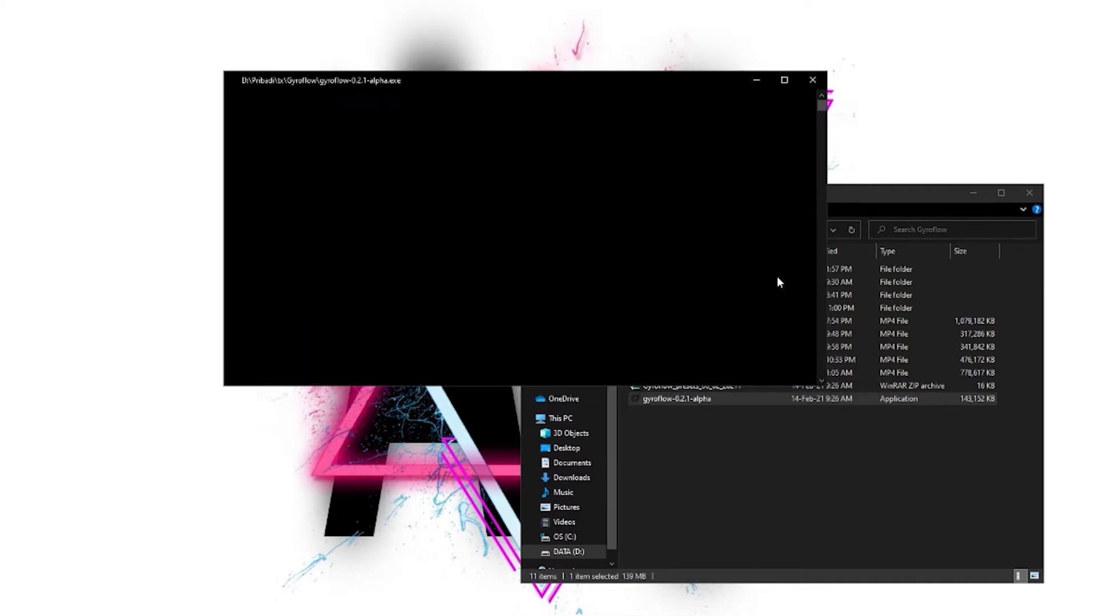
pyautogui.click(817, 87)
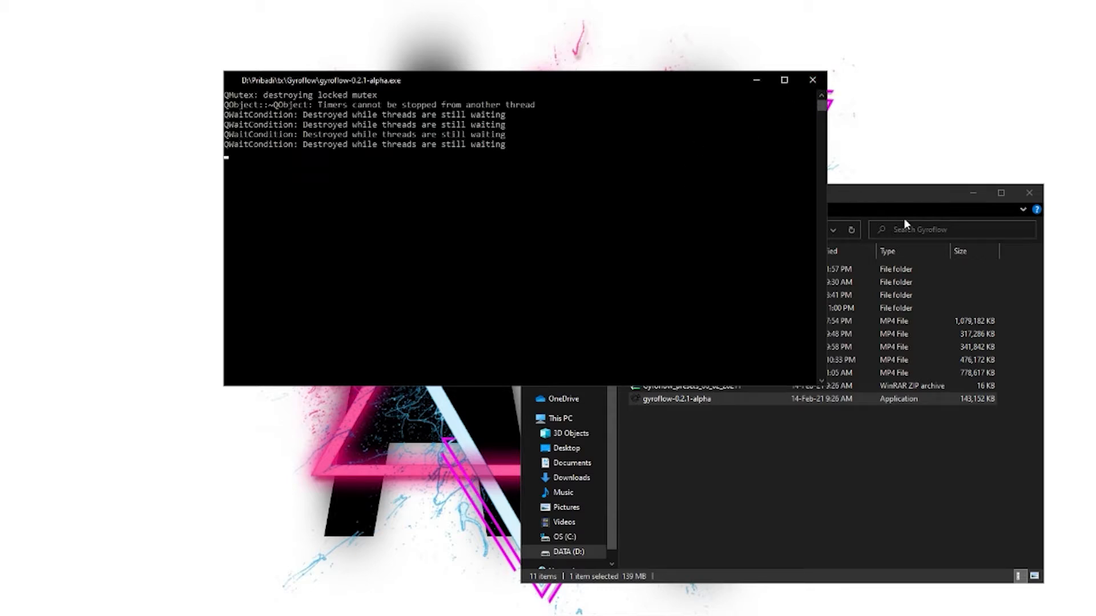
pyautogui.click(901, 193)
pyautogui.click(729, 467)
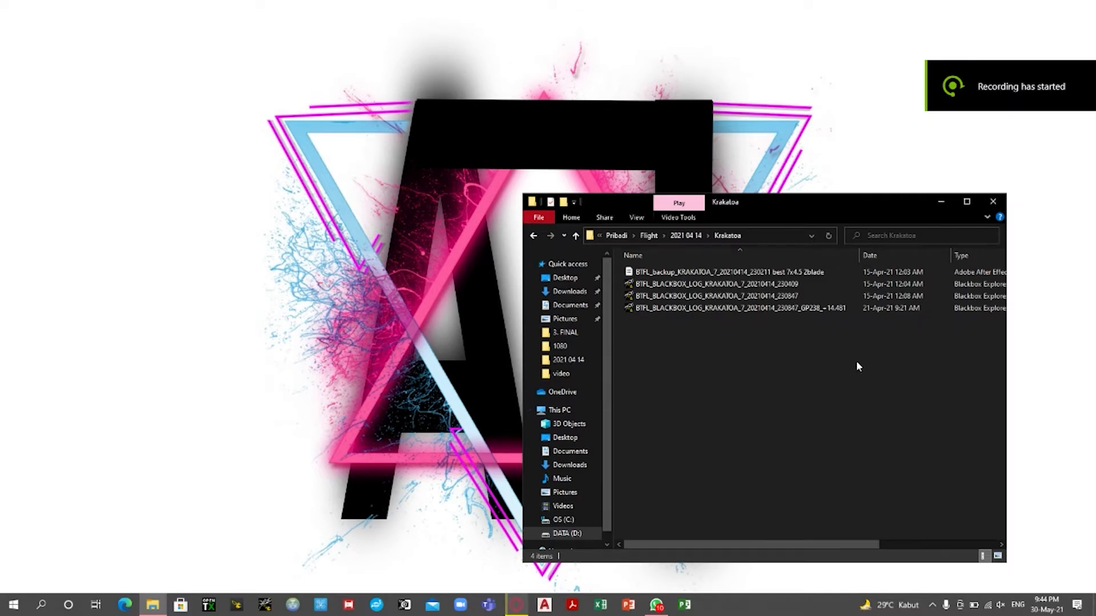
# - Locate the BTFL_BLACKBOX_LOG_KRAKATOA_7_20210414_230847 log in the Krakatoa folder and preview its flight video GOPR7238 in the 2021 04 14 folder
pyautogui.click(746, 295)
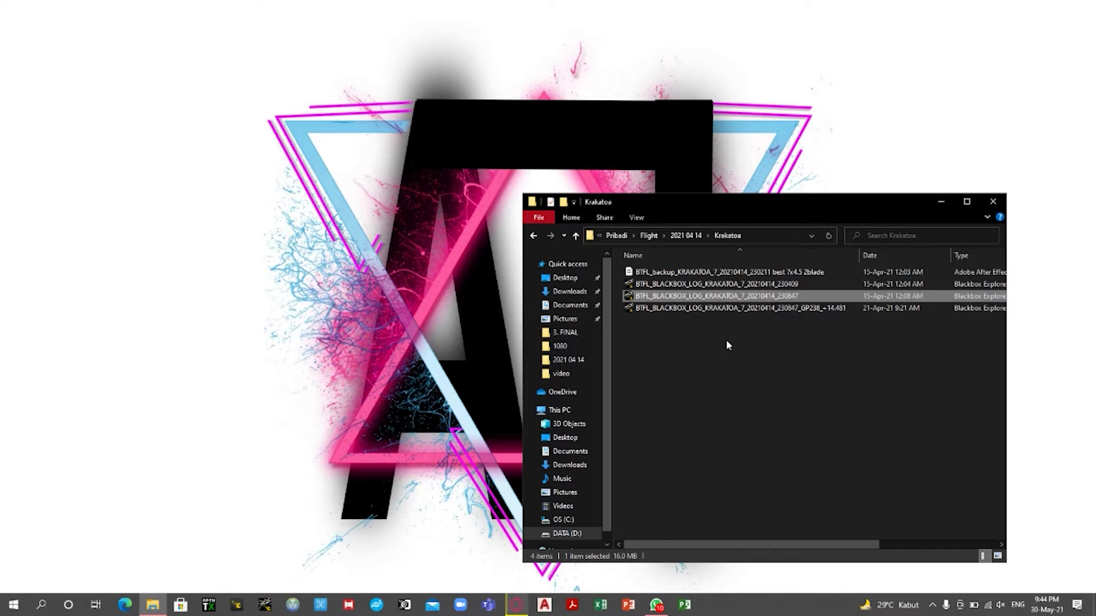
pyautogui.click(535, 236)
pyautogui.click(839, 413)
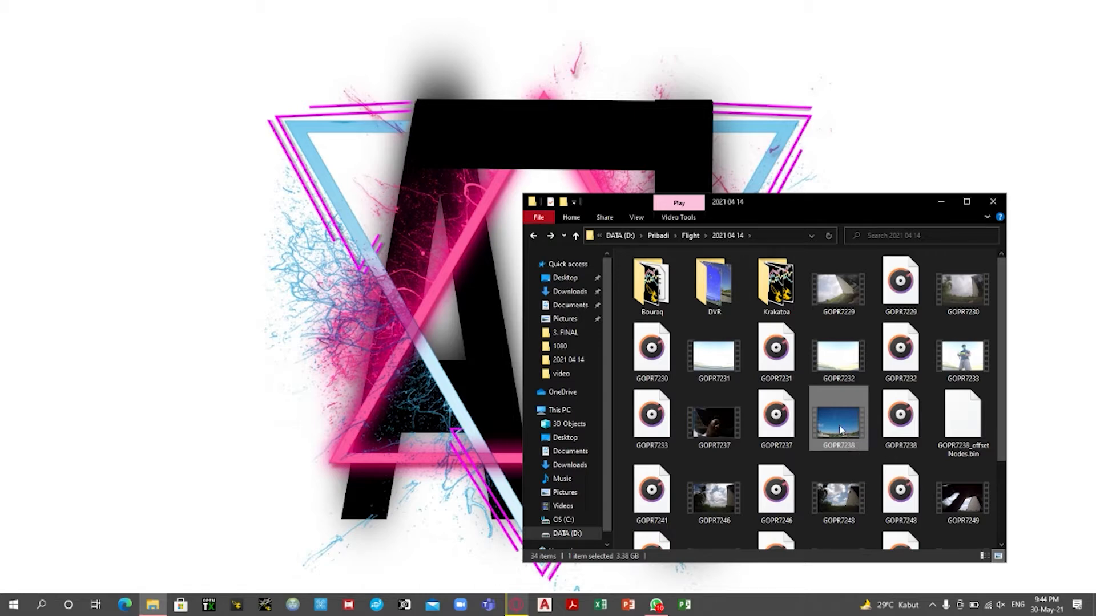
pyautogui.click(783, 300)
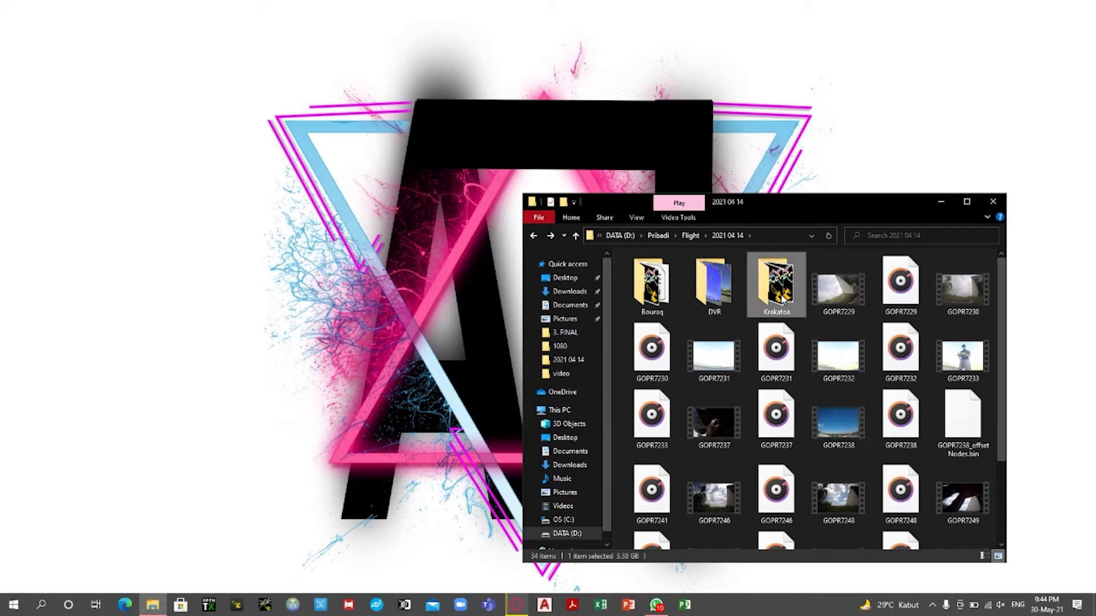
pyautogui.click(844, 439)
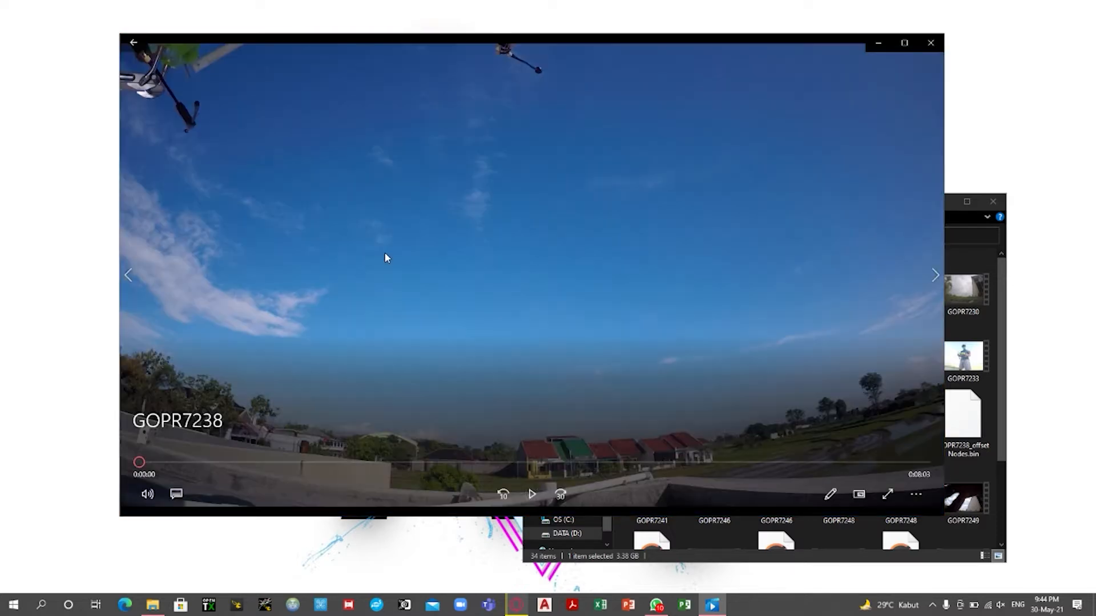
pyautogui.click(266, 463)
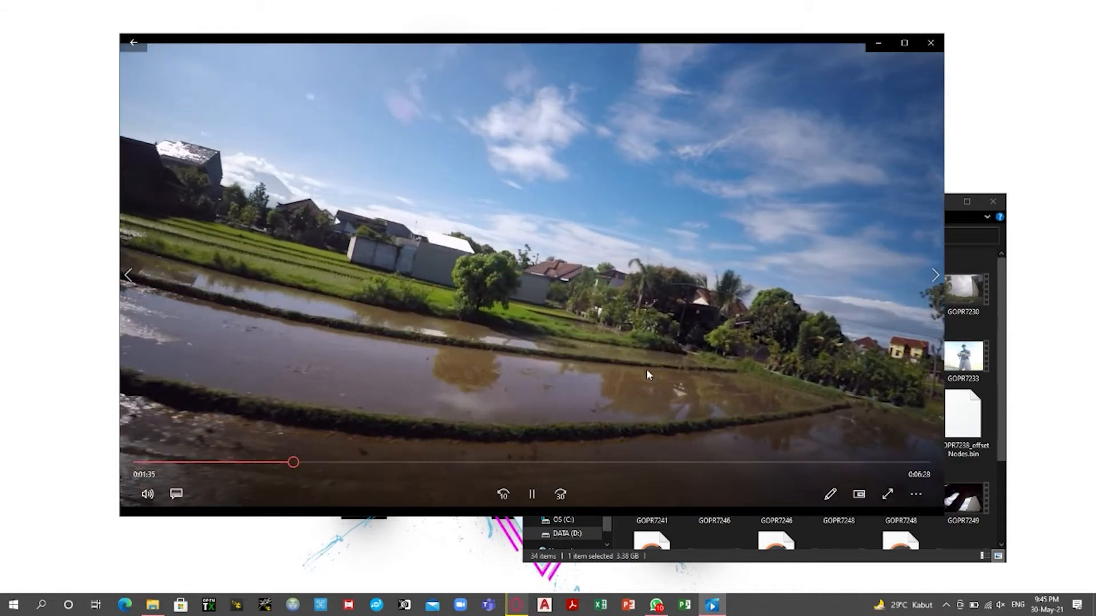
pyautogui.click(930, 42)
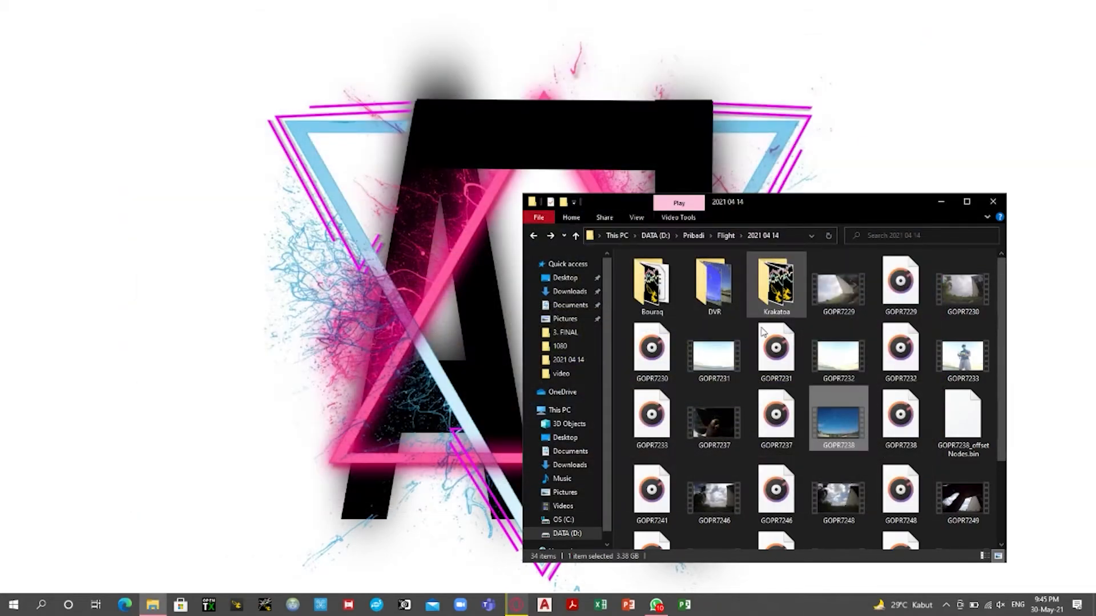
# - Open BTFL_BLACKBOX_LOG_KRAKATOA_7_20210414_230847 in Blackbox Explorer and select log 4/11, 05:01 - 12:35 [07:33]
pyautogui.doubleClick(779, 291)
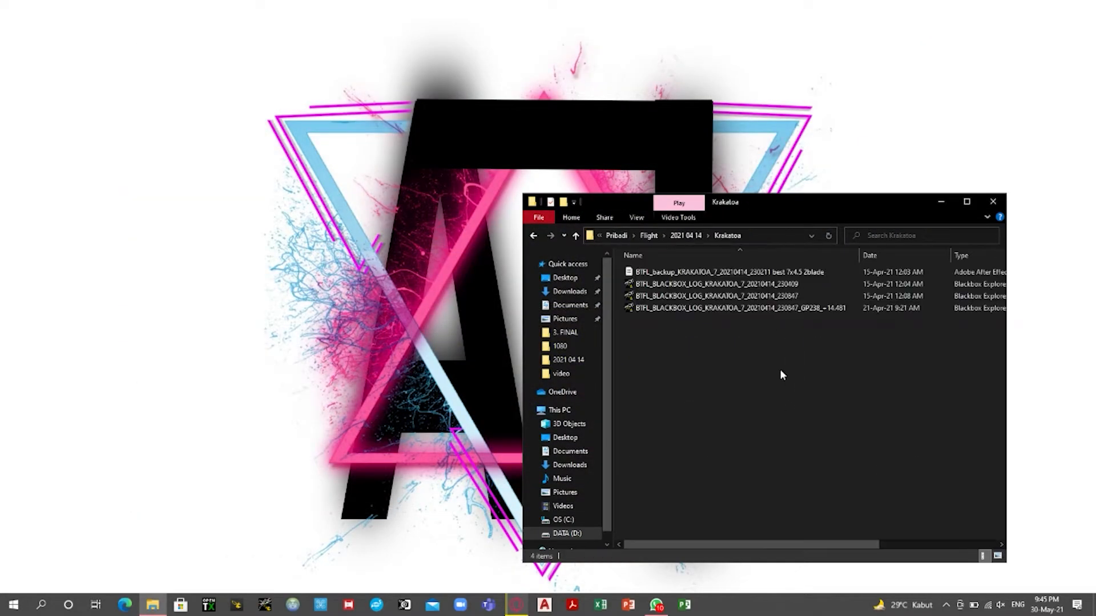
pyautogui.doubleClick(788, 296)
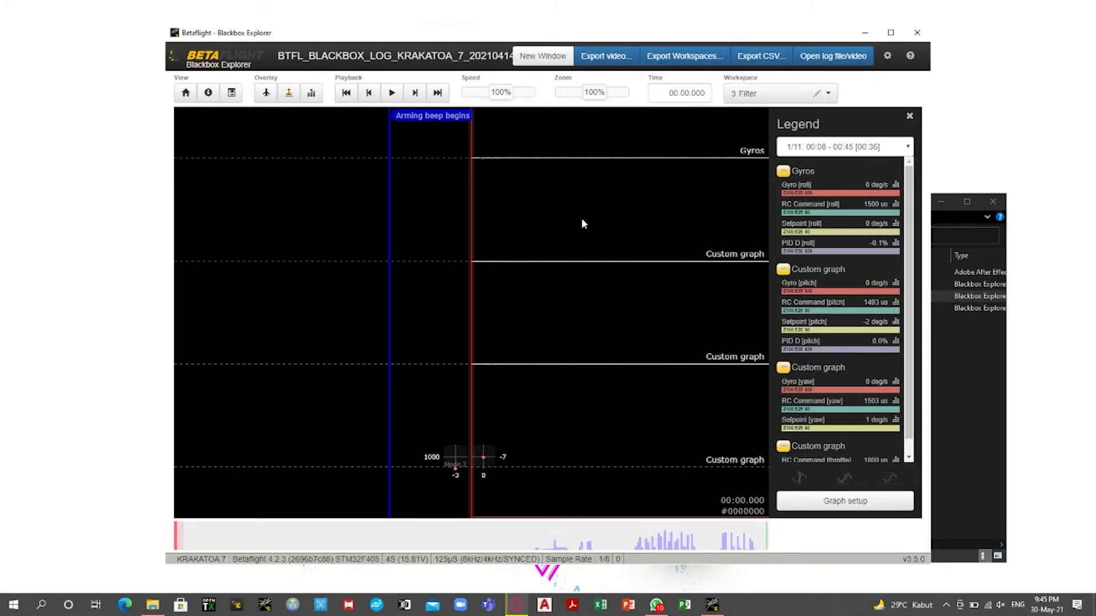
pyautogui.click(840, 150)
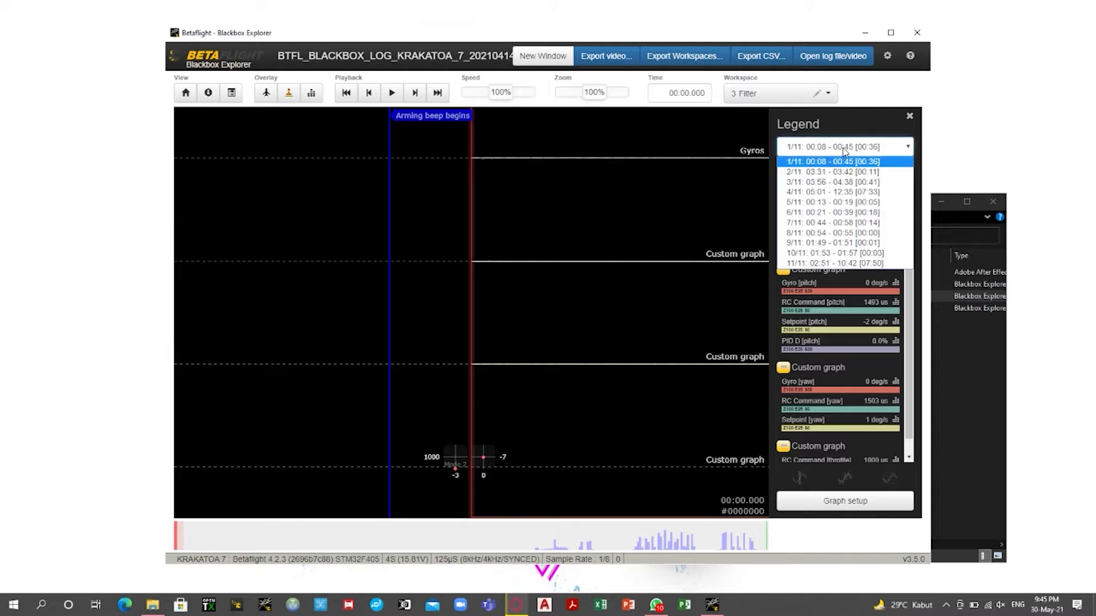
pyautogui.click(879, 193)
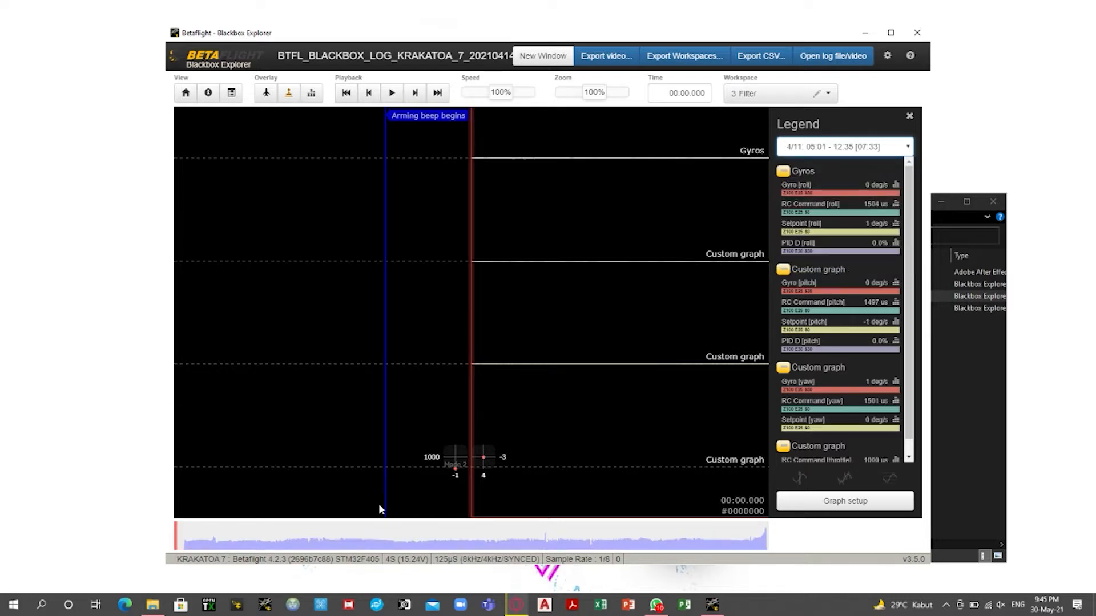
pyautogui.moveTo(624, 536)
pyautogui.mouseDown()
pyautogui.moveTo(483, 490)
pyautogui.moveTo(554, 472)
pyautogui.moveTo(592, 536)
pyautogui.moveTo(770, 536)
pyautogui.moveTo(508, 533)
pyautogui.moveTo(875, 552)
pyautogui.moveTo(199, 512)
pyautogui.moveTo(181, 523)
pyautogui.moveTo(743, 550)
pyautogui.moveTo(125, 550)
pyautogui.mouseUp()
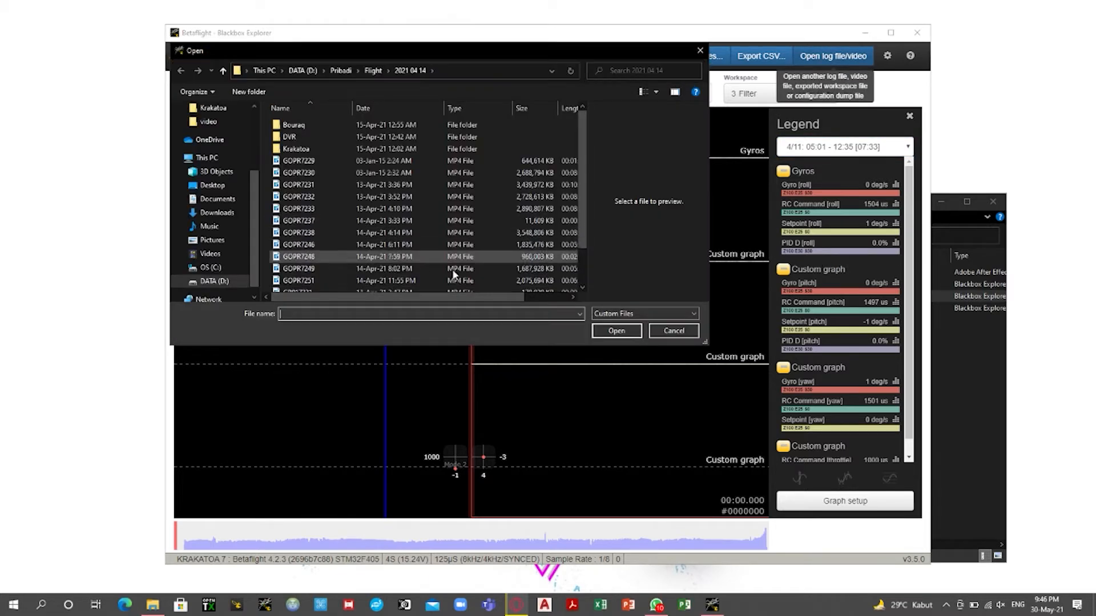
# - Load the GOPR7238 video from the 2021 04 14 folder behind the log graphs
pyautogui.scroll(-2, 364, 267)
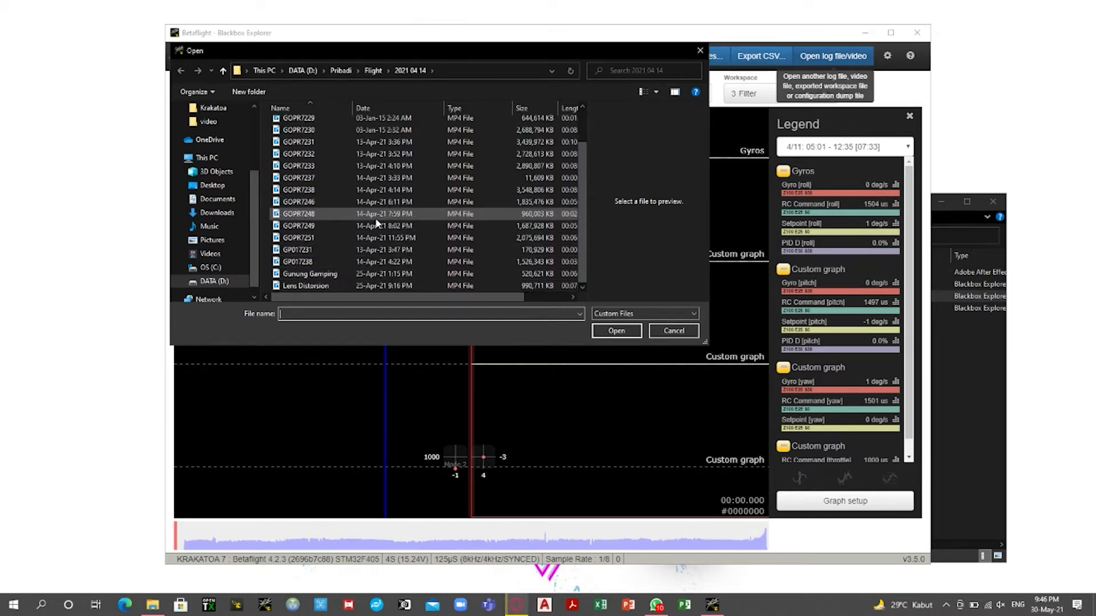
pyautogui.scroll(1, 377, 226)
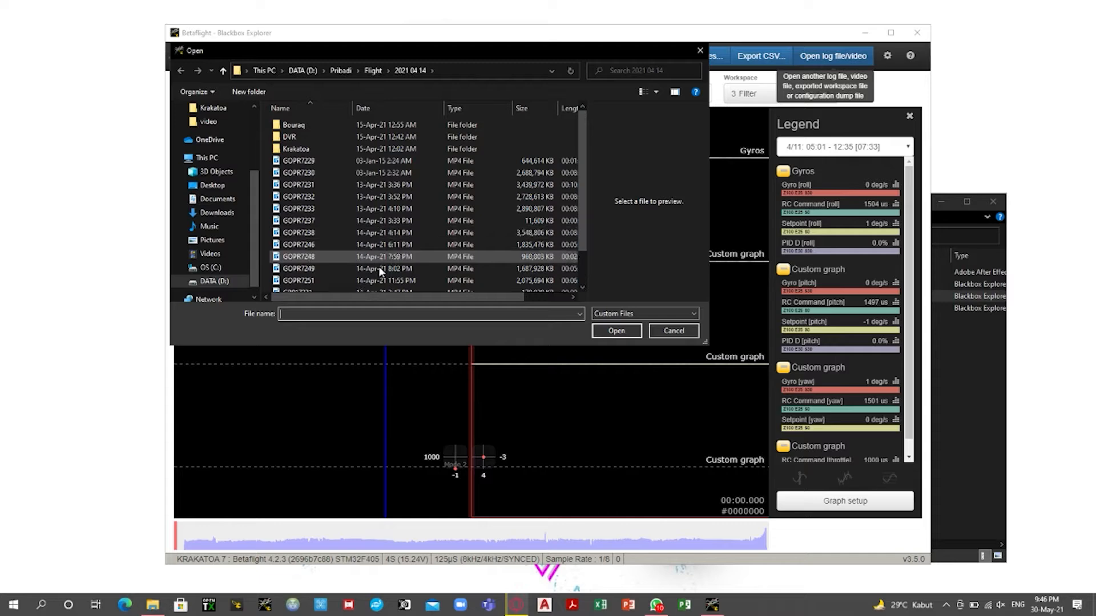
pyautogui.click(384, 234)
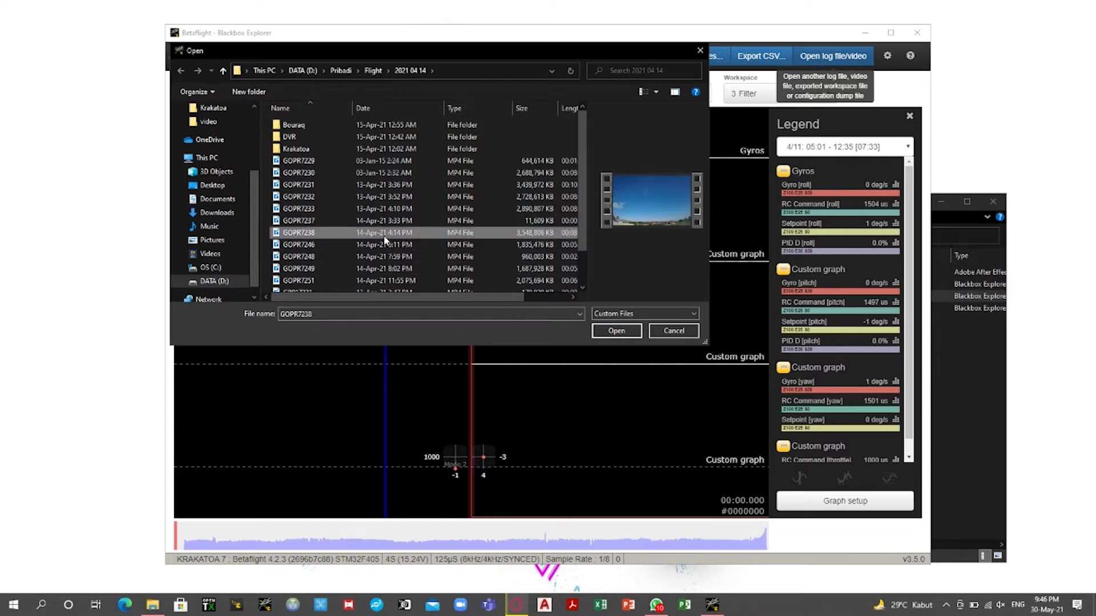
pyautogui.click(627, 331)
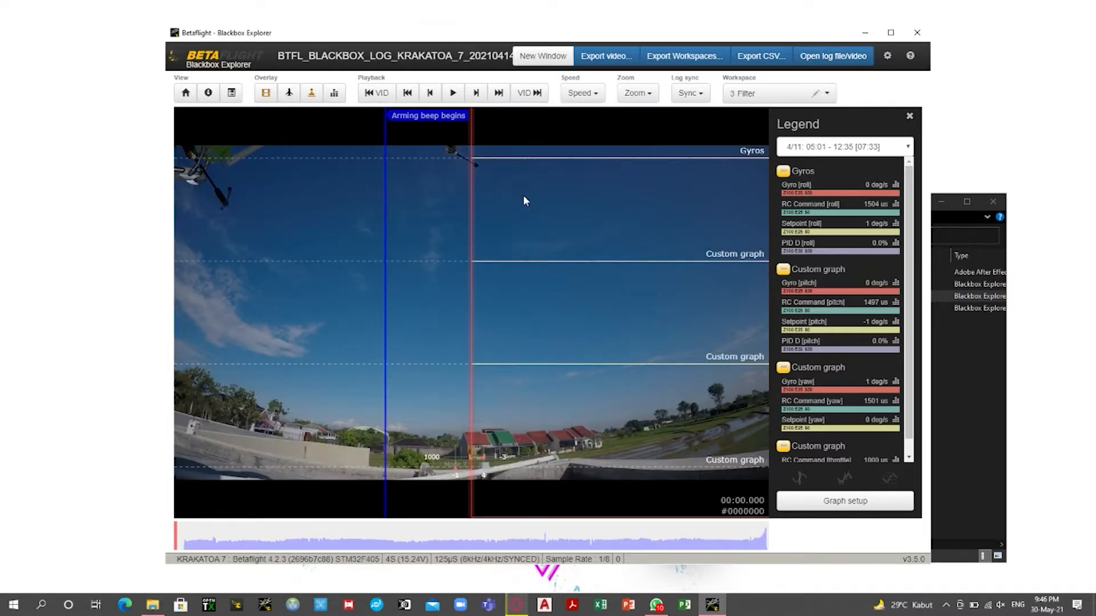
# - Unmute the system sound so that the video's audio can be heard
pyautogui.click(1001, 609)
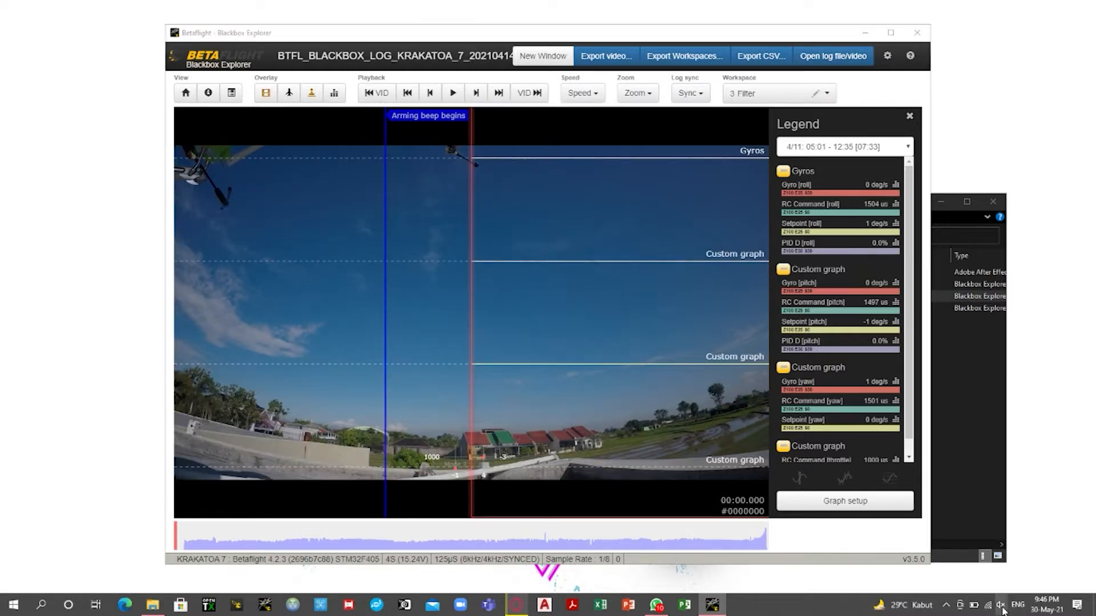
pyautogui.moveTo(1002, 578); pyautogui.dragTo(1017, 578)
pyautogui.click(797, 538)
# - Play the log with the video, pause at about 14.27 s, and set the log to start at that point of the video
pyautogui.press('space')
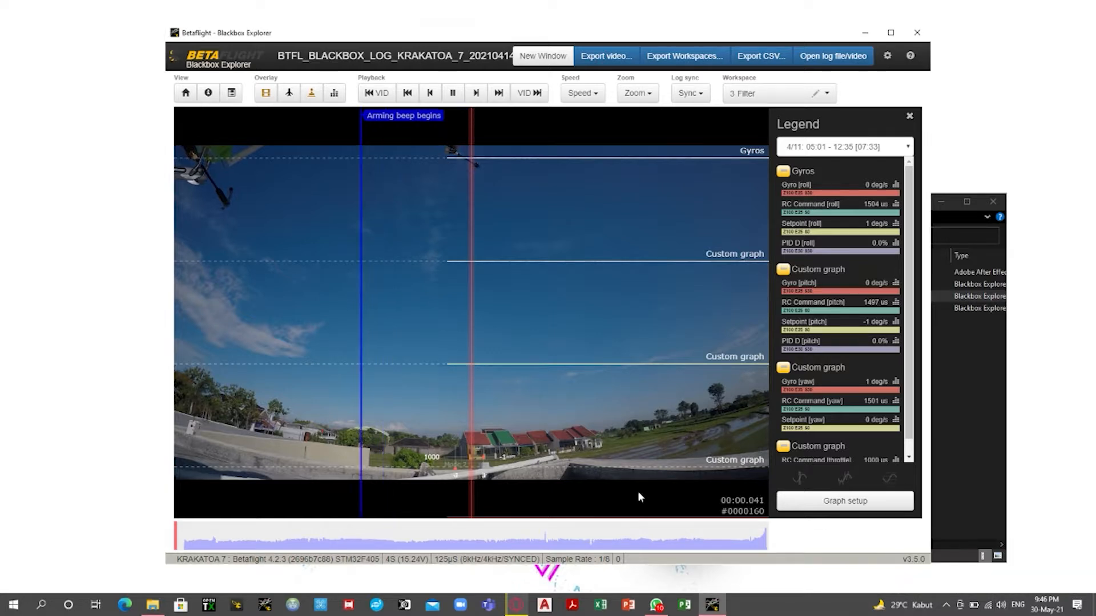
pyautogui.press('space')
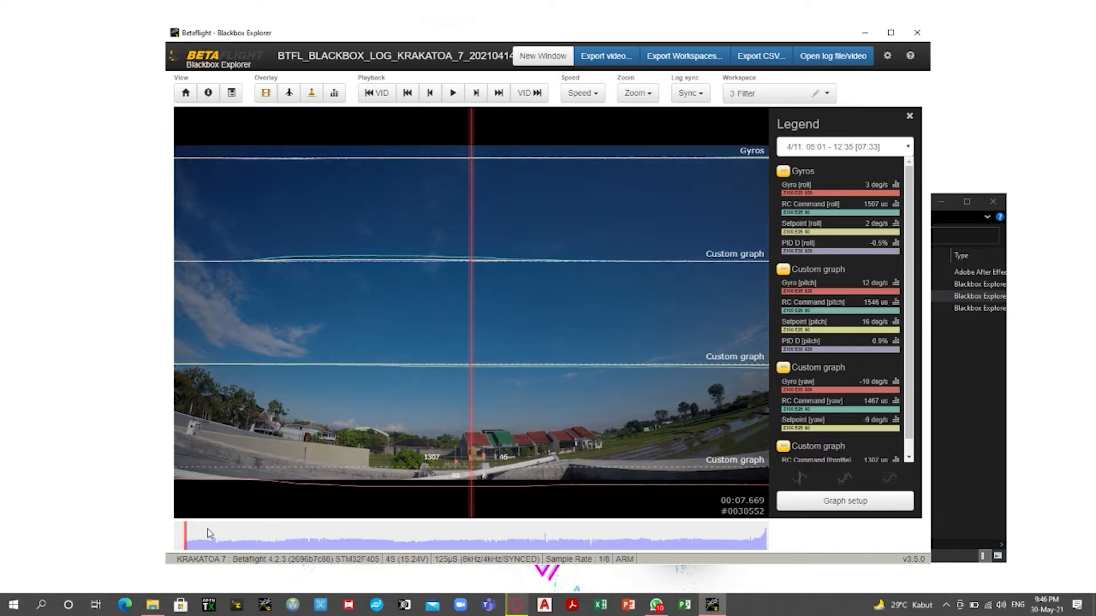
pyautogui.press('space')
pyautogui.click(196, 535)
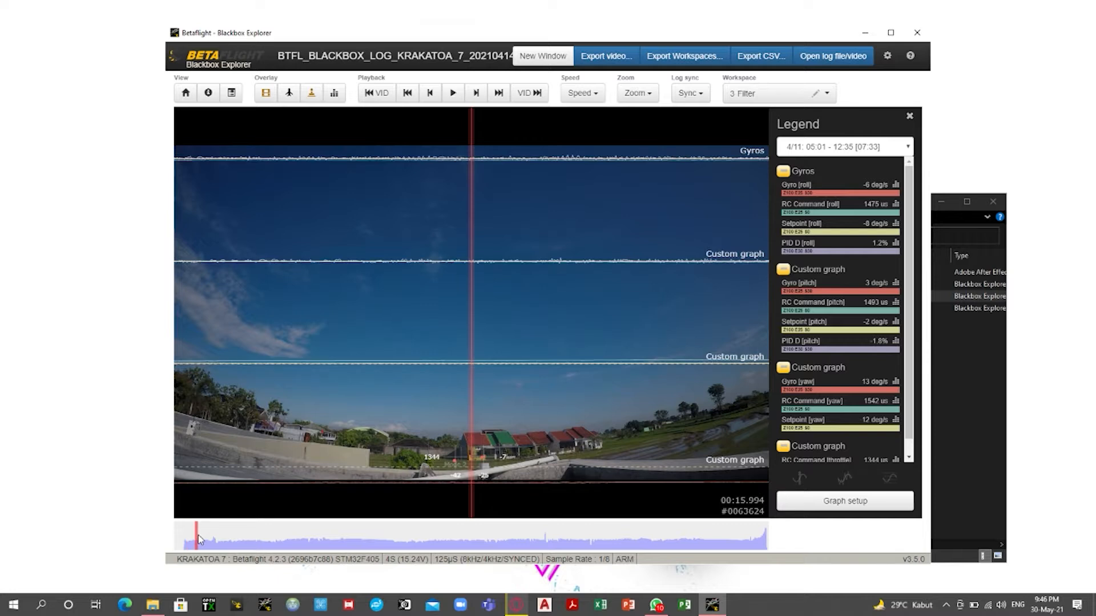
pyautogui.press('space')
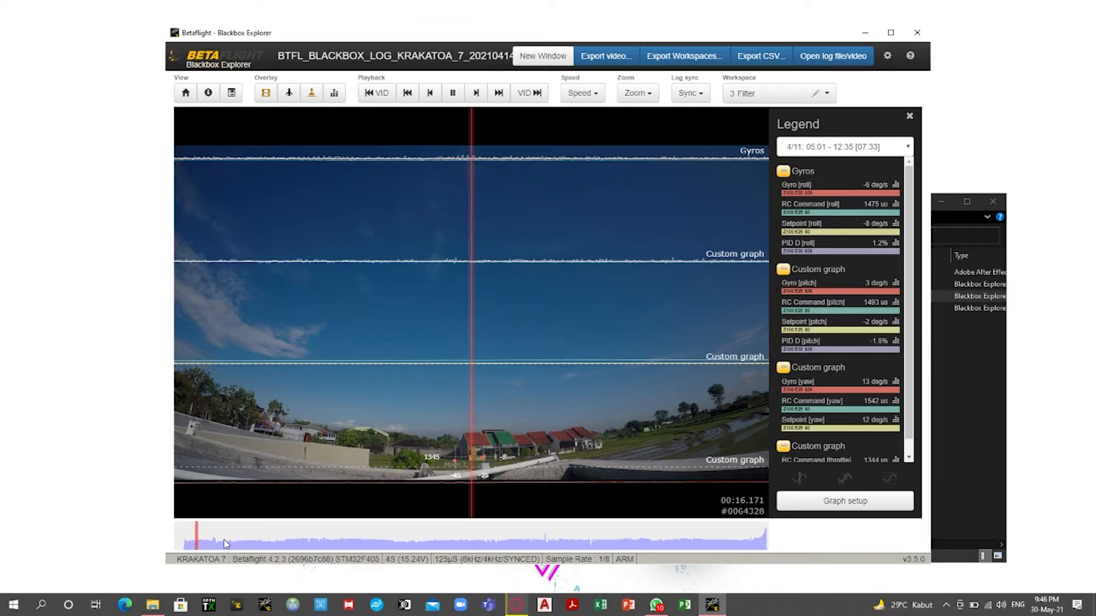
pyautogui.press('space')
pyautogui.click(192, 540)
pyautogui.press('space')
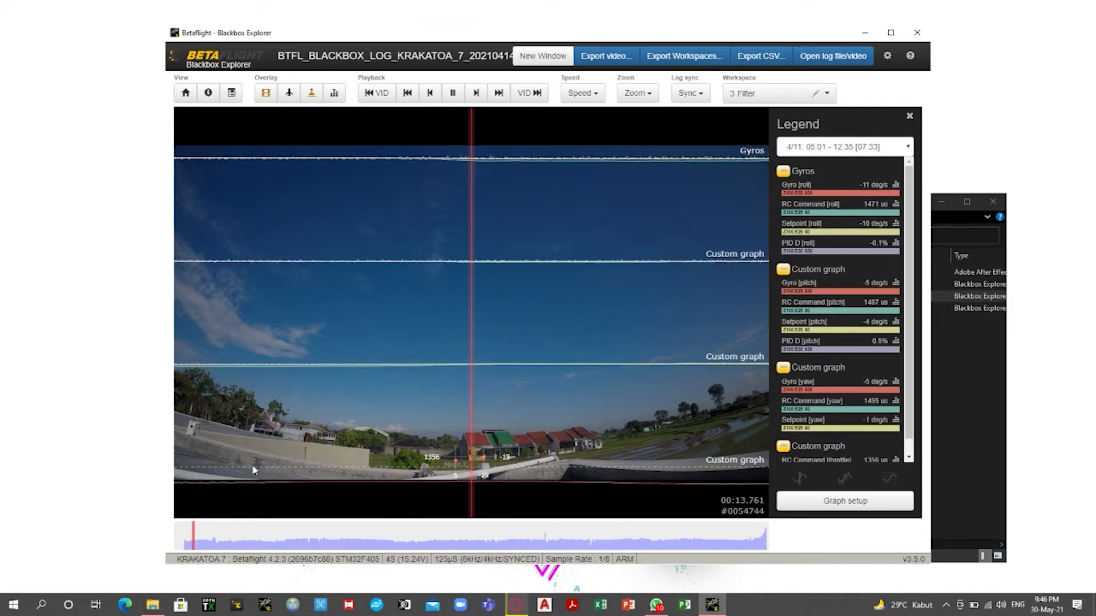
pyautogui.press('space')
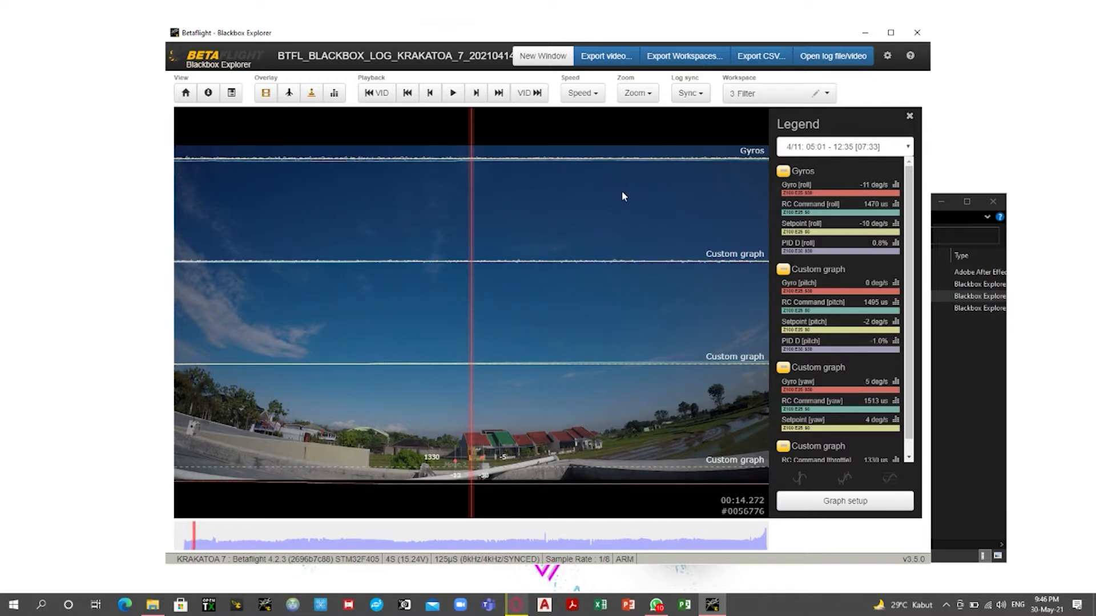
pyautogui.click(691, 93)
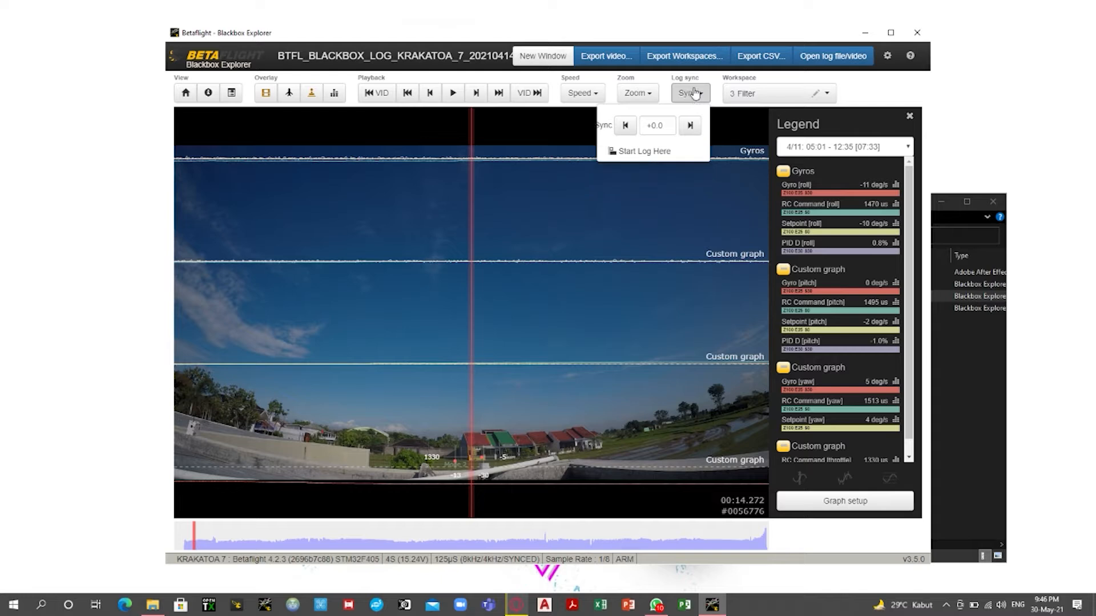
pyautogui.click(648, 152)
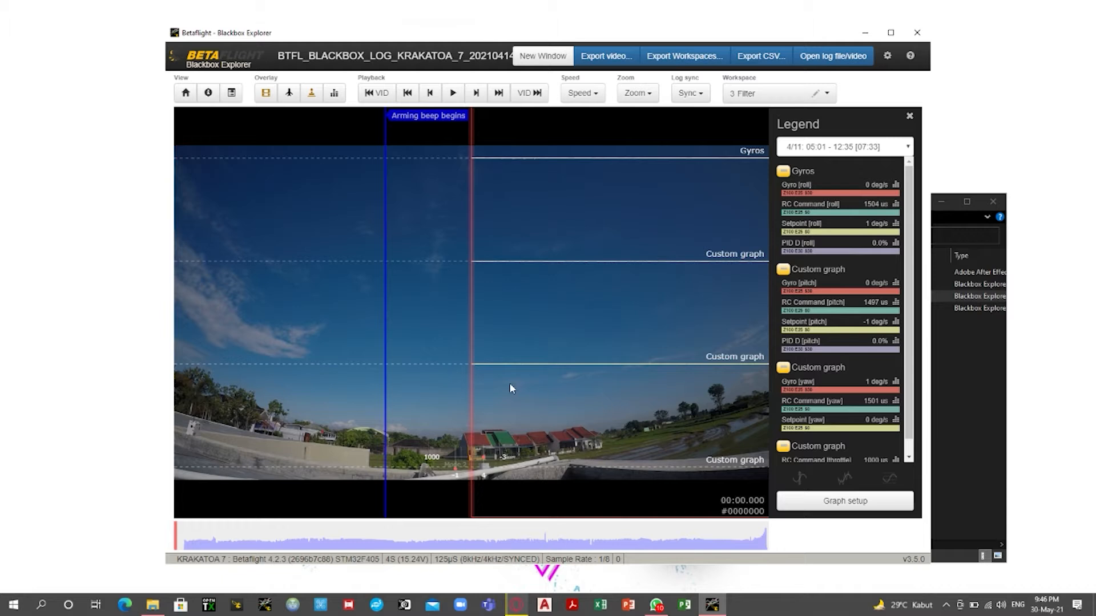
# - Play the log with the video through takeoff, rewinding to about 6 s, to compare the throttle rise with the drone's motion
pyautogui.press('space')
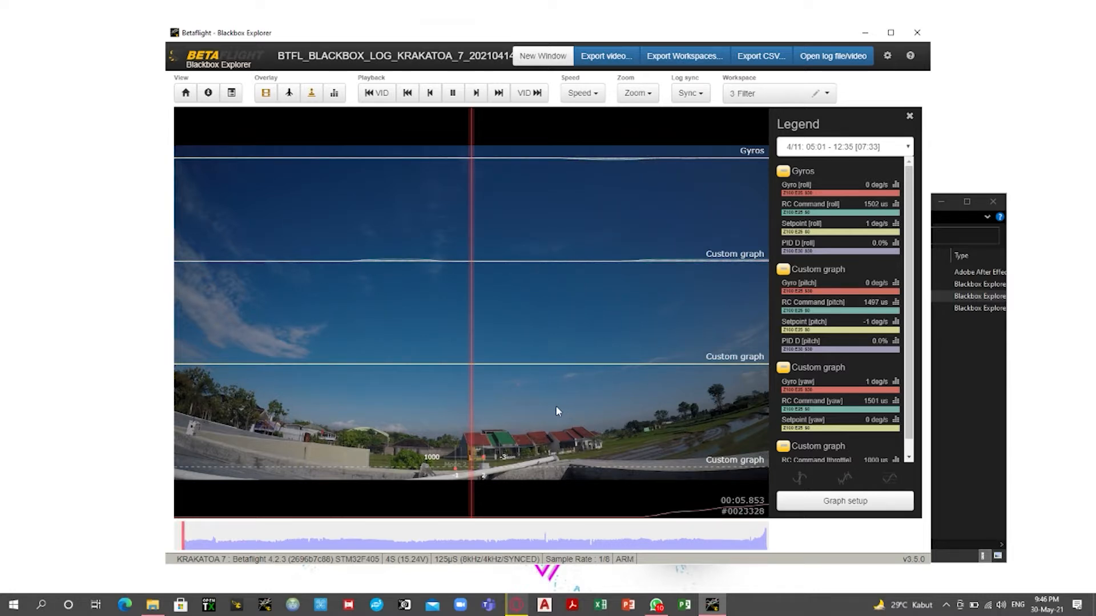
pyautogui.press('space')
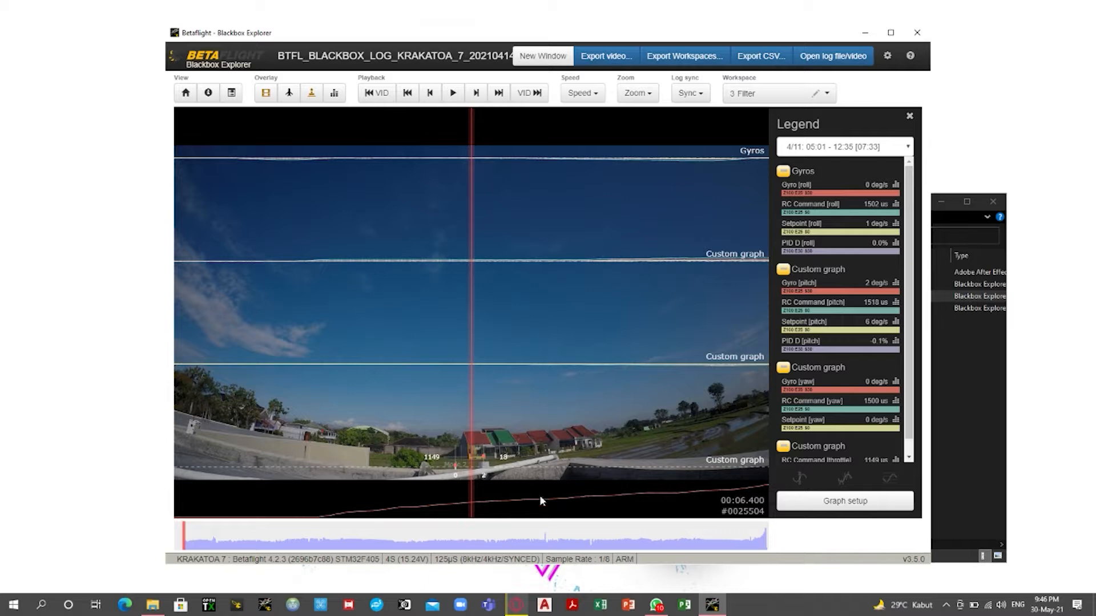
pyautogui.press('Left')
pyautogui.moveTo(512, 481); pyautogui.dragTo(609, 482)
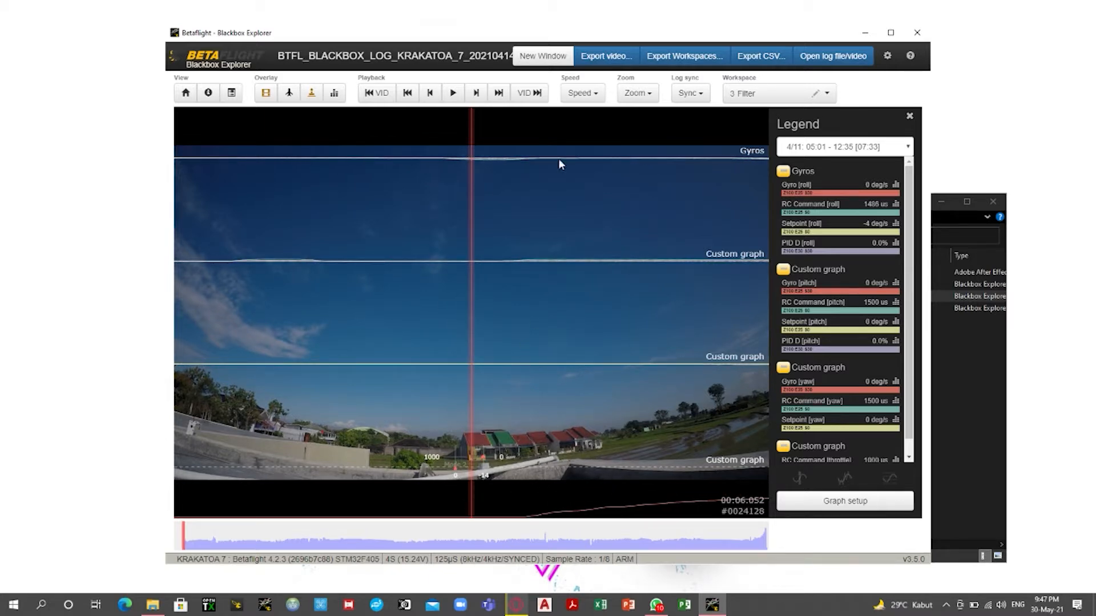
pyautogui.press('space')
pyautogui.press('space')
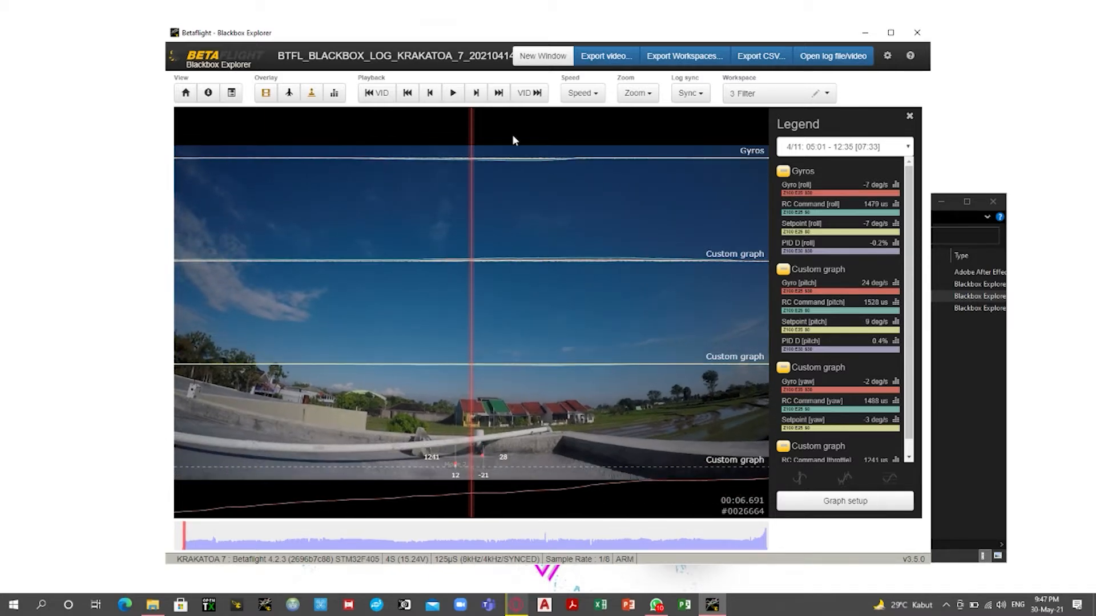
# - Set the playback speed to 10% and maximize the Blackbox Explorer window
pyautogui.click(584, 94)
pyautogui.moveTo(560, 132); pyautogui.dragTo(392, 130)
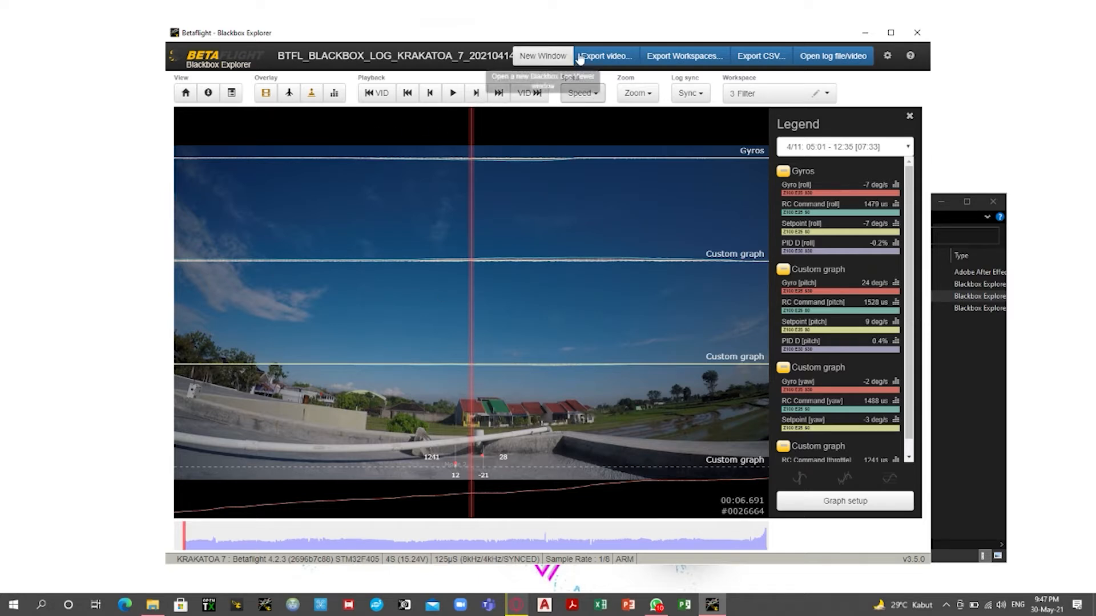
pyautogui.doubleClick(578, 27)
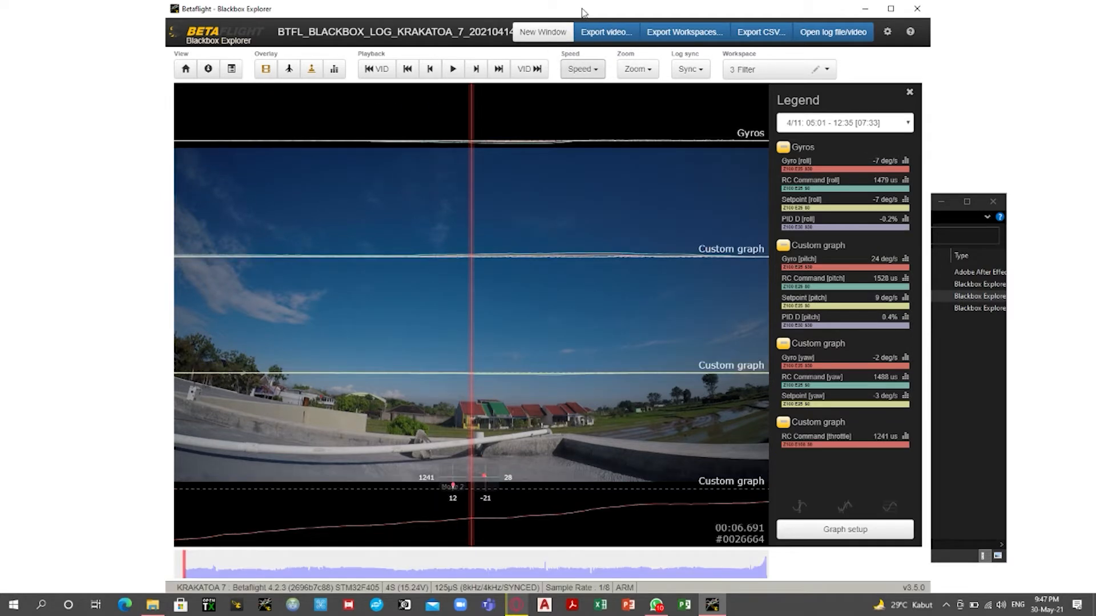
pyautogui.moveTo(583, 12); pyautogui.dragTo(586, 36)
pyautogui.doubleClick(587, 35)
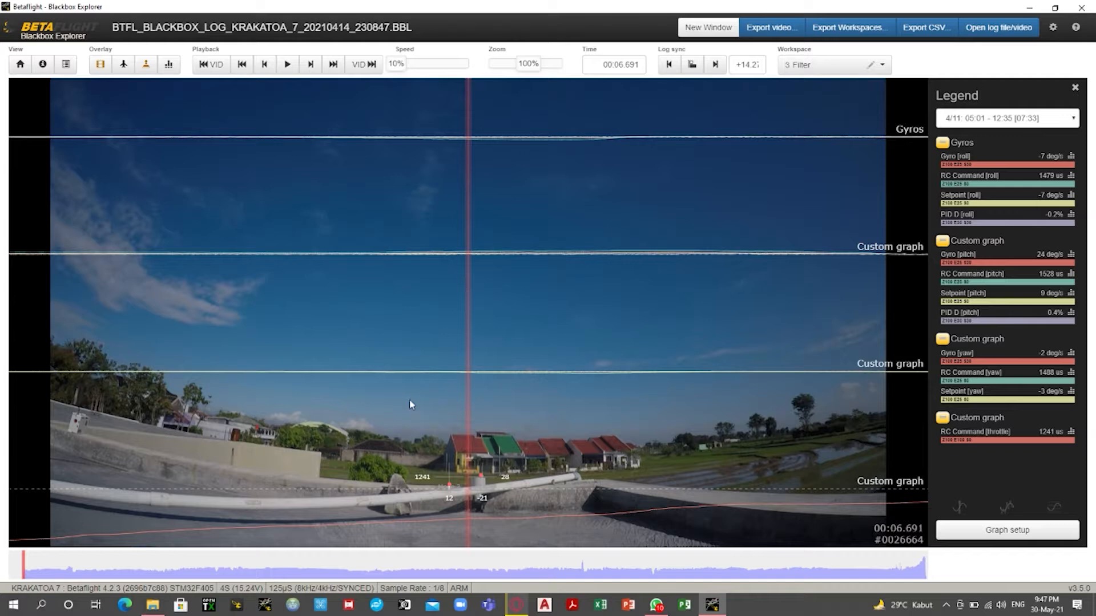
# - Rewind and replay the takeoff from about 5.9 s in slow motion, then shift the log one increment earlier against the video
pyautogui.moveTo(349, 508); pyautogui.dragTo(580, 504)
pyautogui.moveTo(502, 450); pyautogui.dragTo(739, 453)
pyautogui.press('space')
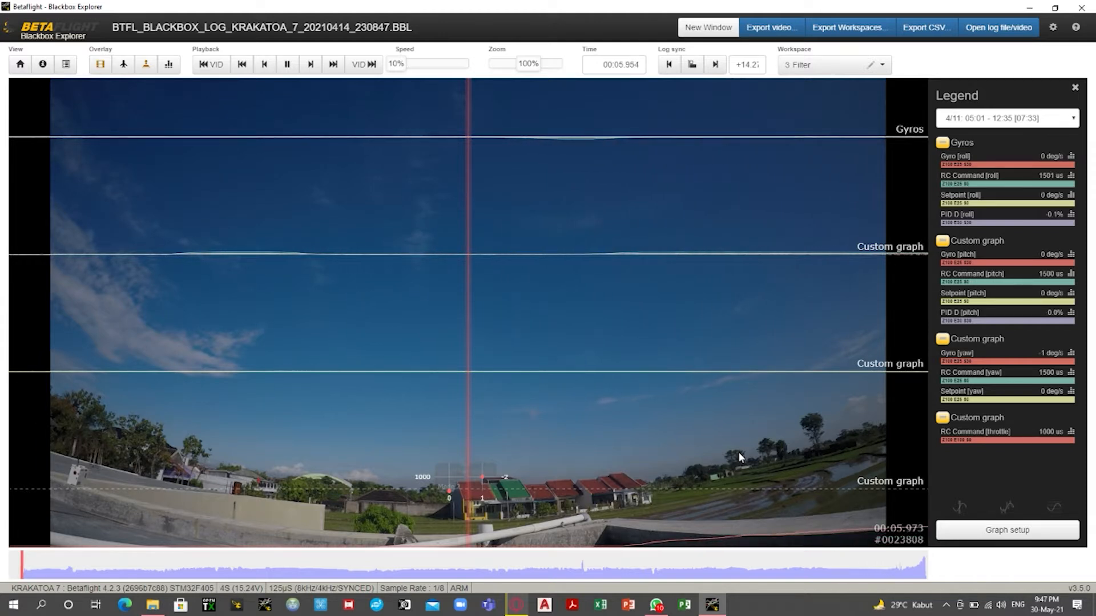
pyautogui.press('space')
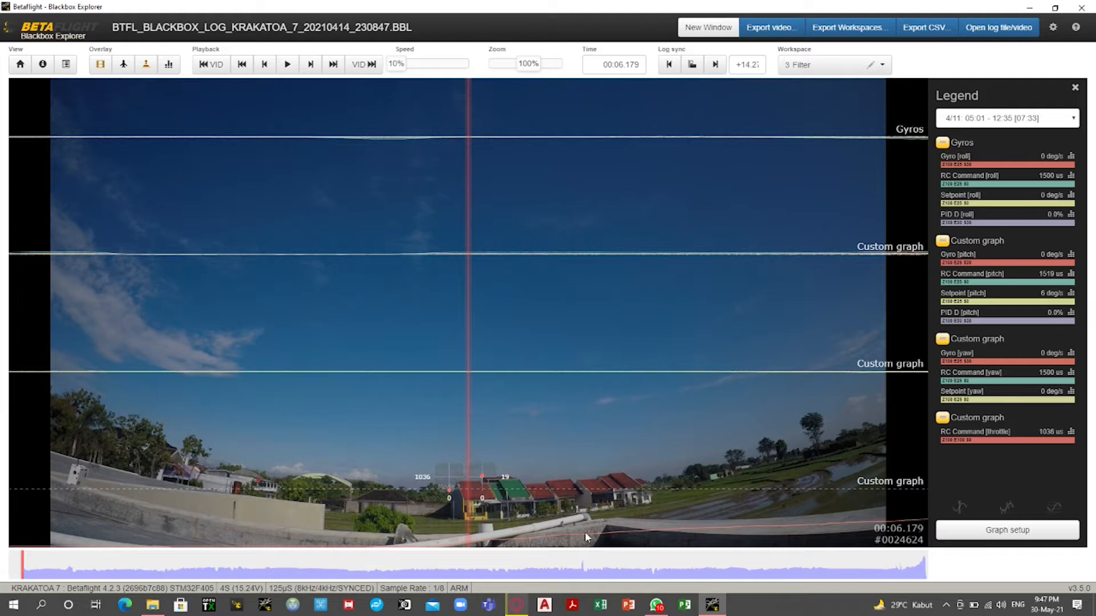
pyautogui.click(672, 69)
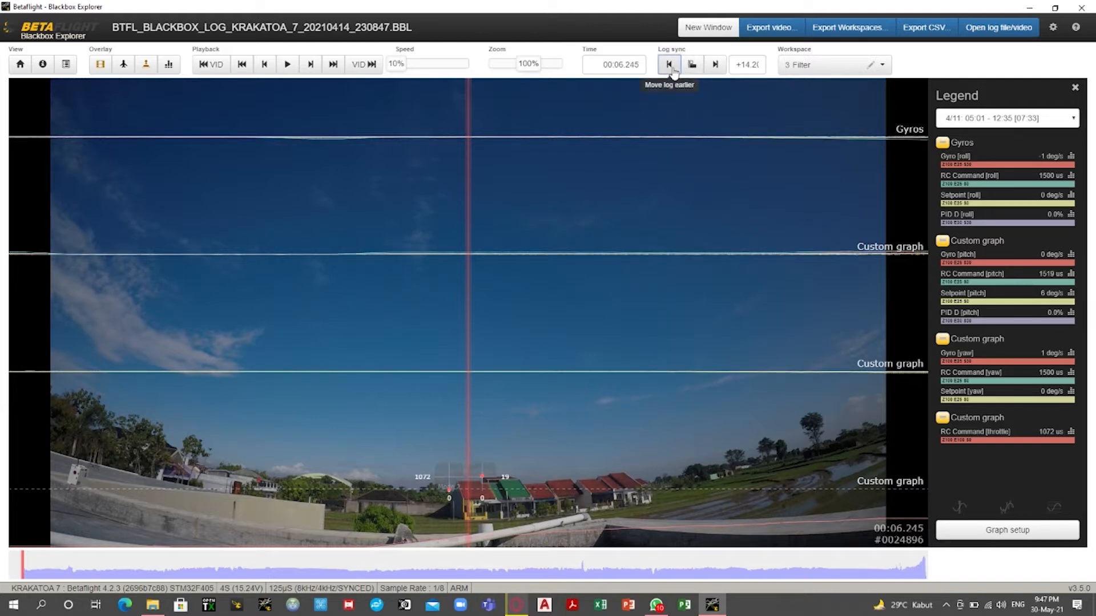
# - Replay the takeoff around 6.1 s, shift the log earlier again to an offset of 14.139 s, and check the match
pyautogui.moveTo(545, 393); pyautogui.dragTo(742, 398)
pyautogui.press('space')
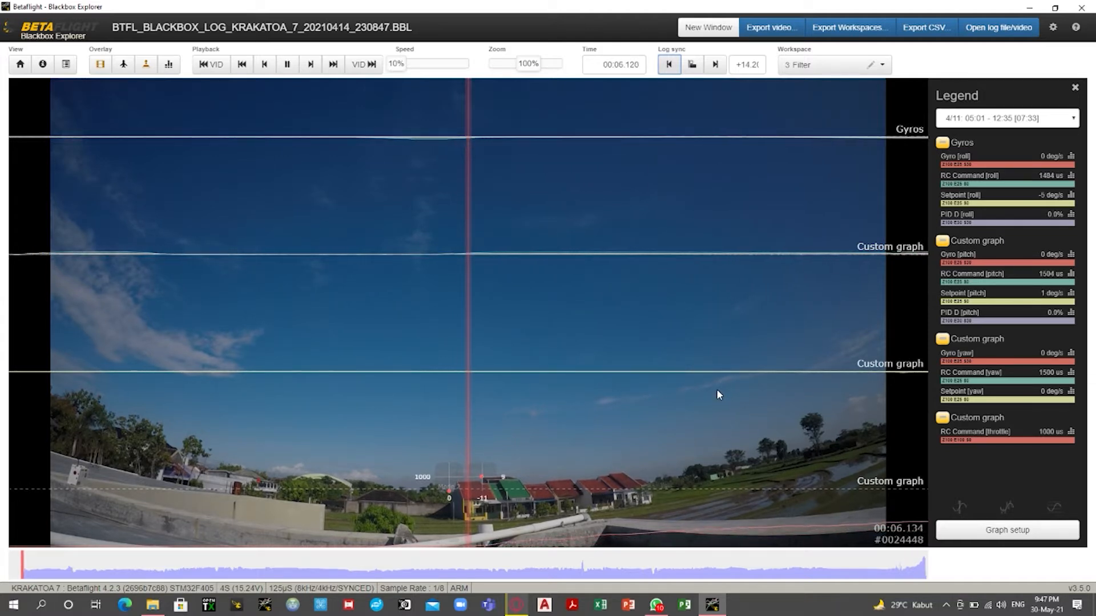
pyautogui.press('space')
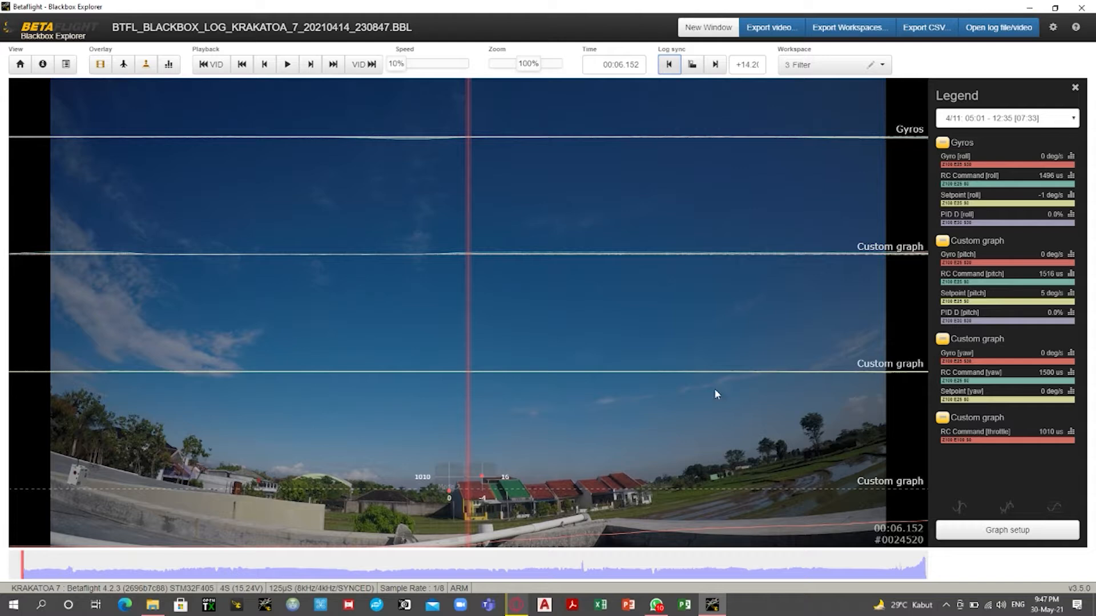
pyautogui.click(677, 66)
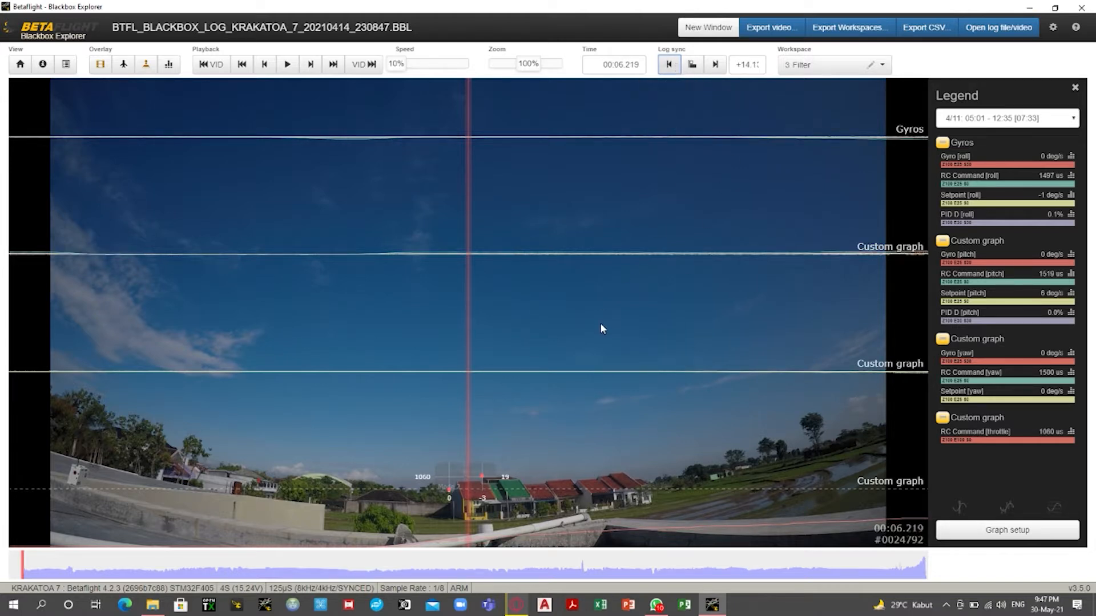
pyautogui.press('space')
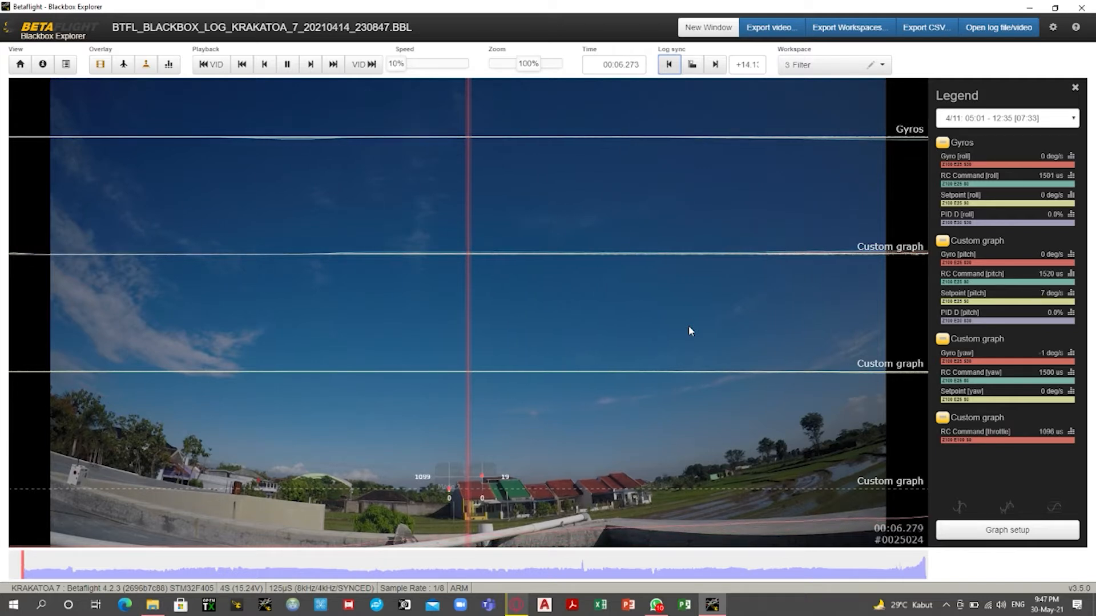
pyautogui.press('space')
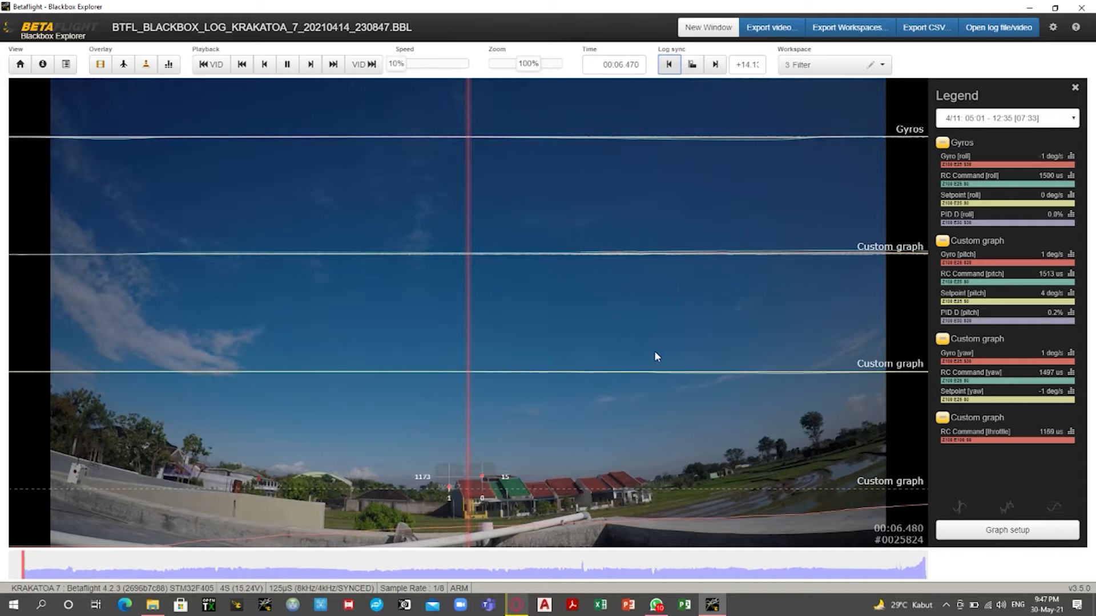
# - Jump to about 04:42 in the log and set the graph zoom to 130% and the playback speed to 95%
pyautogui.click(582, 576)
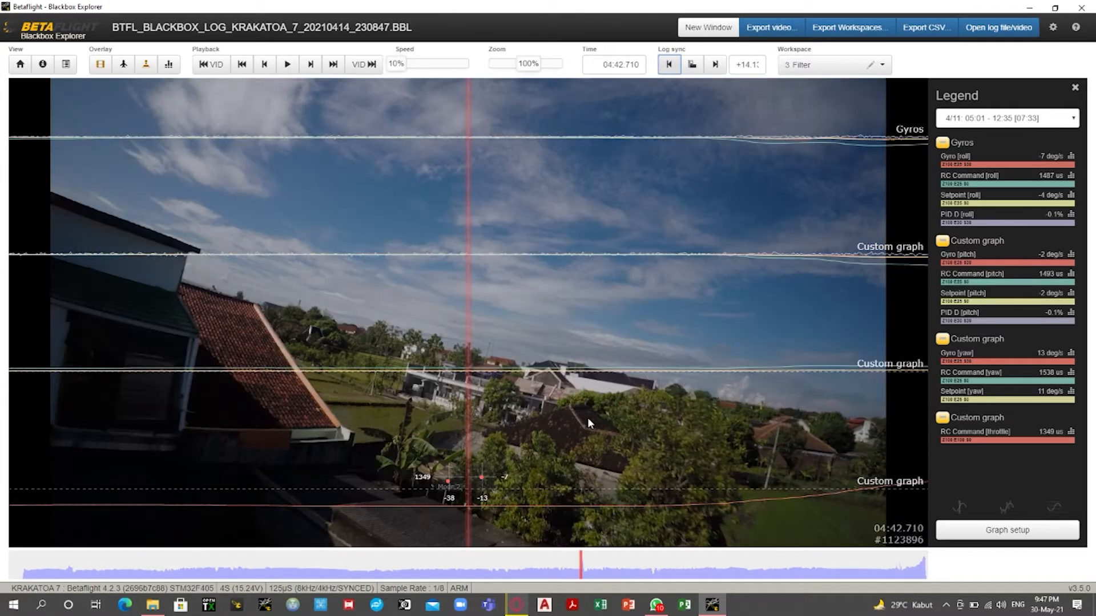
pyautogui.press('space')
pyautogui.press('space')
pyautogui.moveTo(528, 64); pyautogui.dragTo(530, 64)
pyautogui.moveTo(397, 64); pyautogui.dragTo(436, 66)
# - Play and scrub the flight between about 04:42 and 04:46 to check that the stick and gyro traces match the video
pyautogui.press('space')
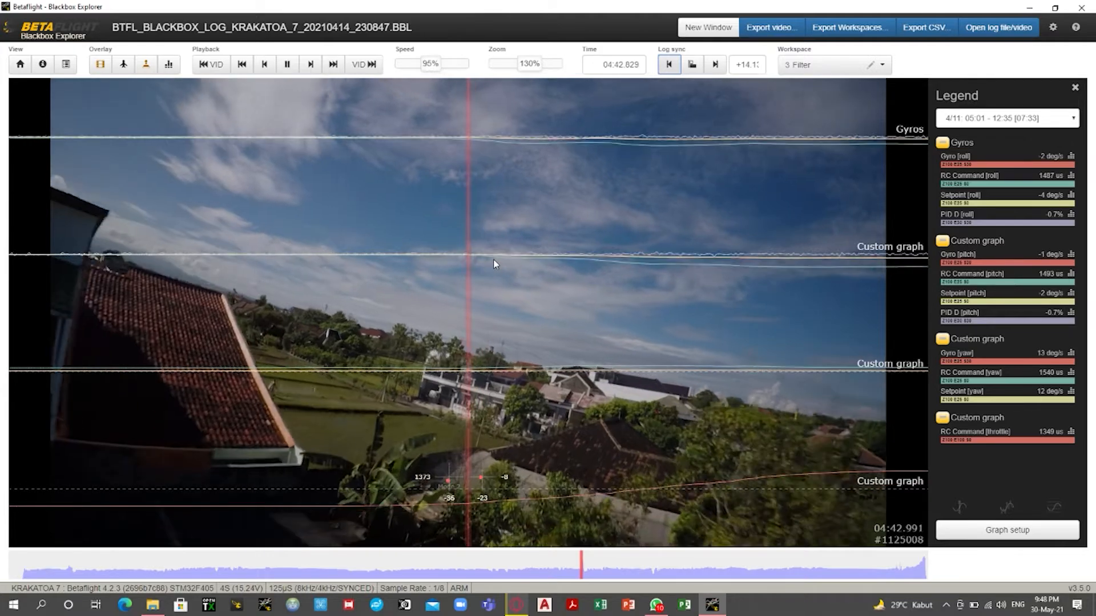
pyautogui.press('space')
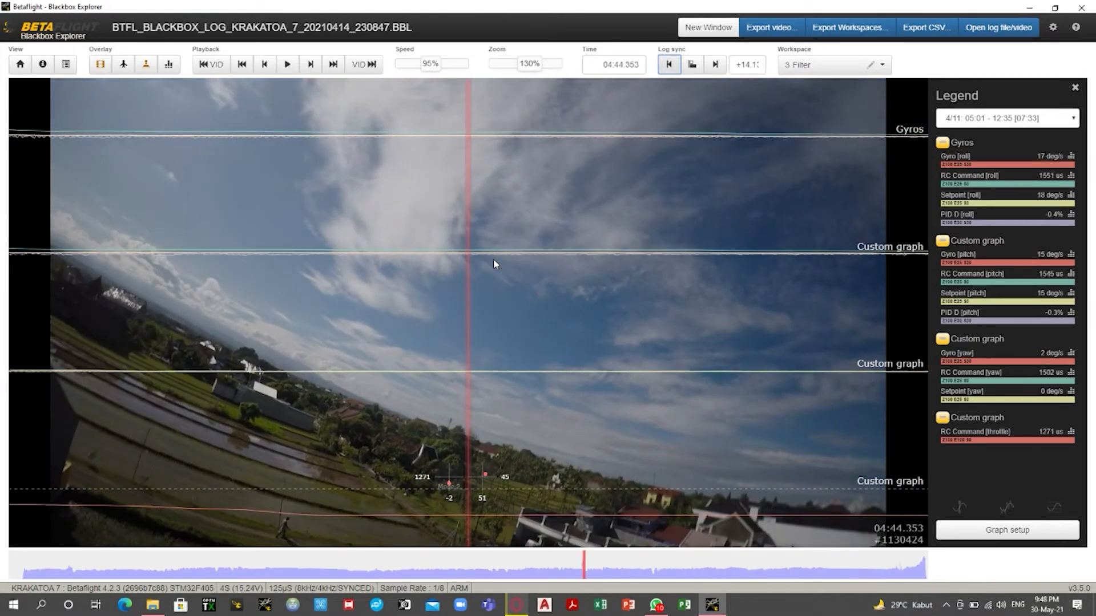
pyautogui.moveTo(528, 461); pyautogui.dragTo(567, 405)
pyautogui.moveTo(761, 401)
pyautogui.mouseDown()
pyautogui.moveTo(717, 401)
pyautogui.moveTo(777, 402)
pyautogui.mouseUp()
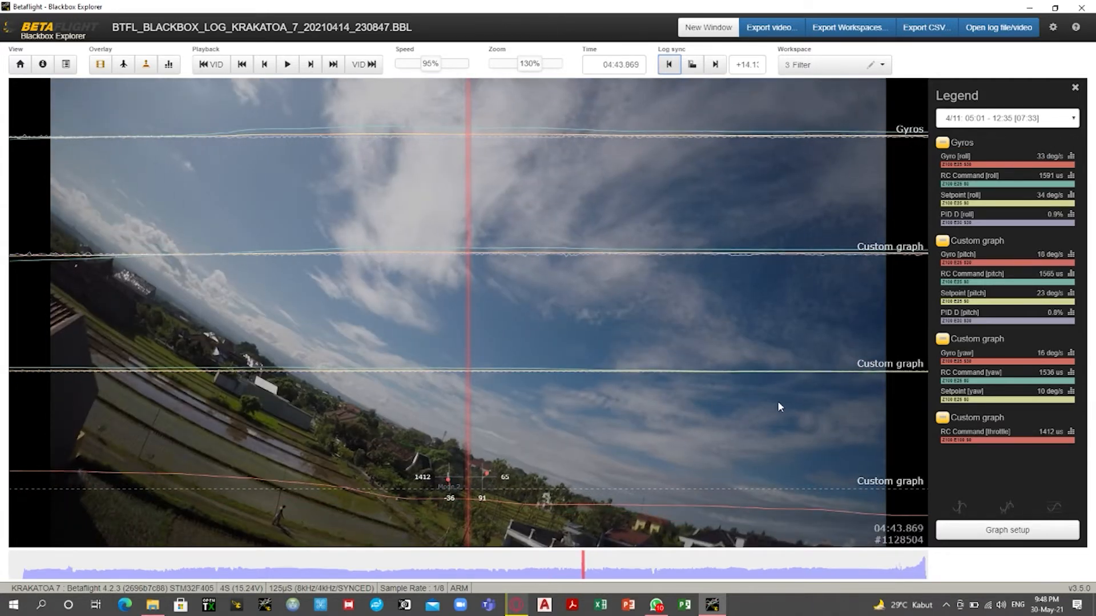
pyautogui.press('space')
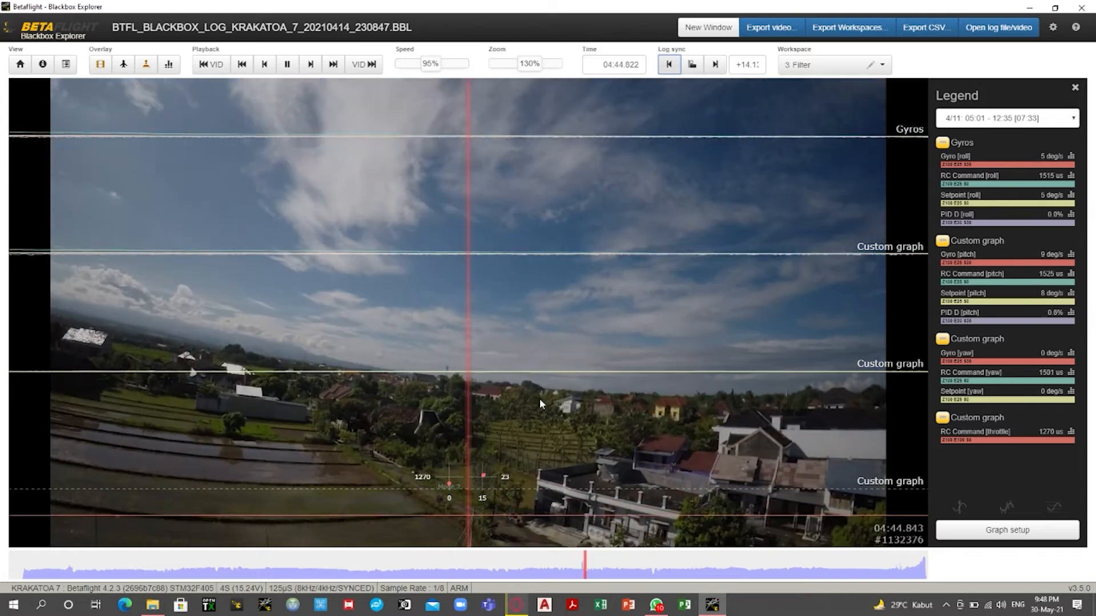
pyautogui.moveTo(539, 398); pyautogui.dragTo(800, 394)
pyautogui.moveTo(500, 389); pyautogui.dragTo(827, 393)
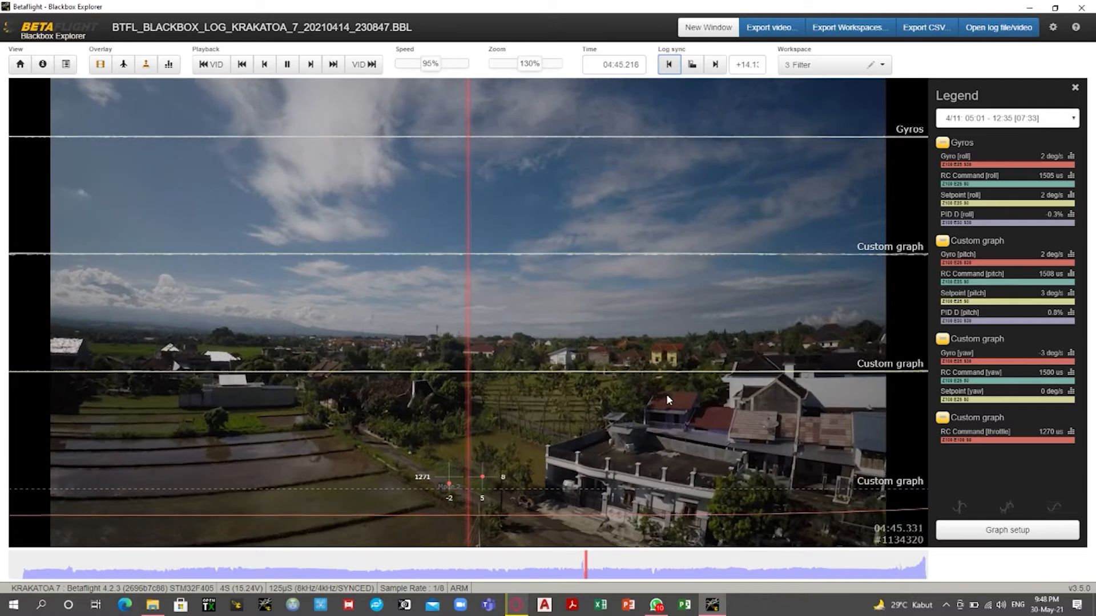
pyautogui.press('space')
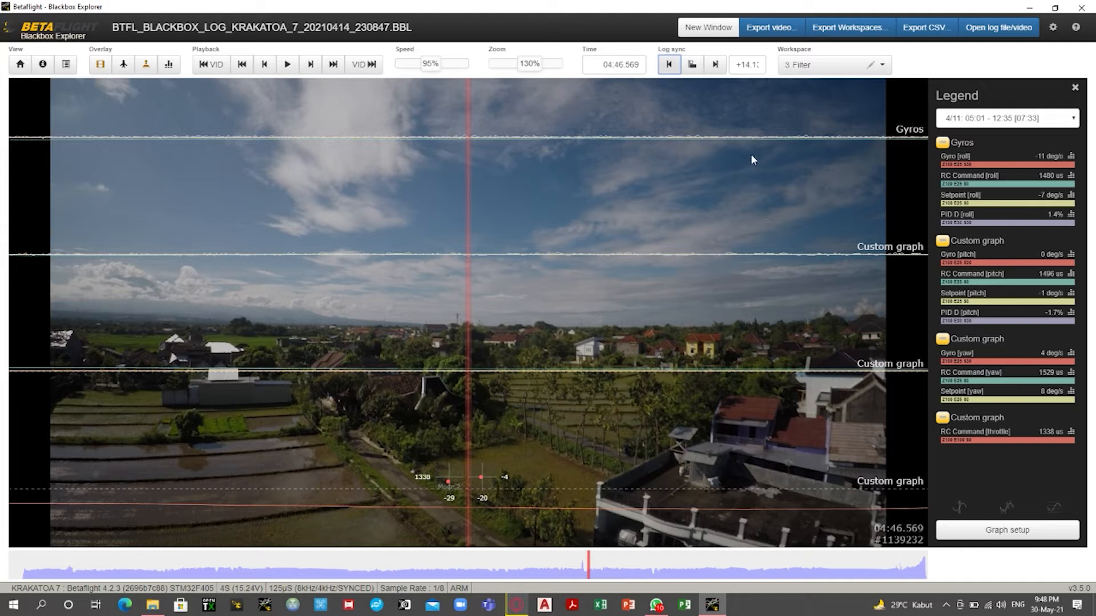
pyautogui.click(944, 33)
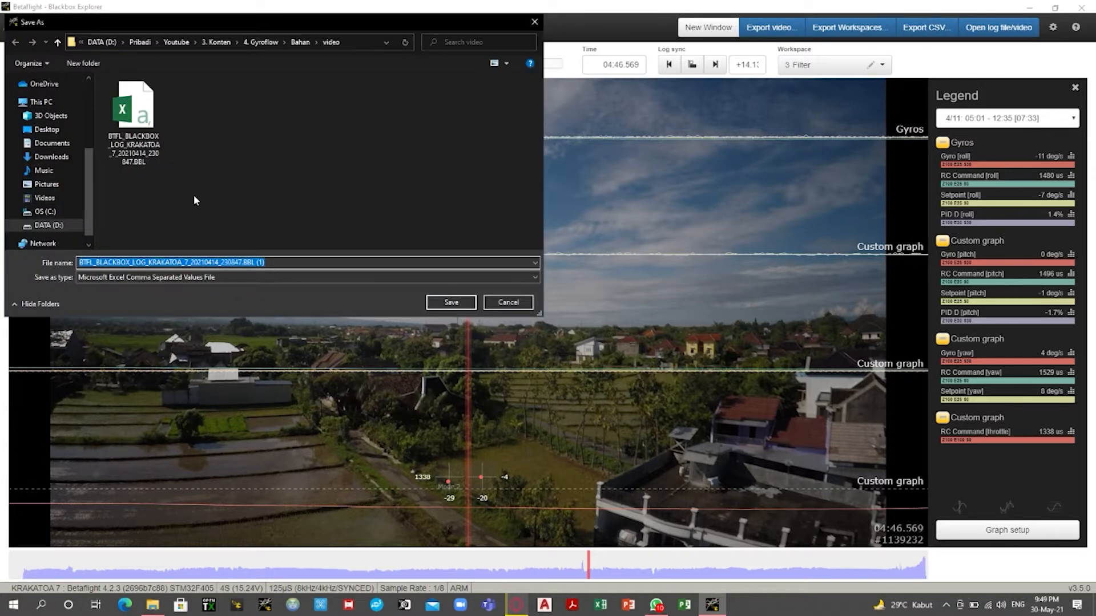
pyautogui.click(280, 263)
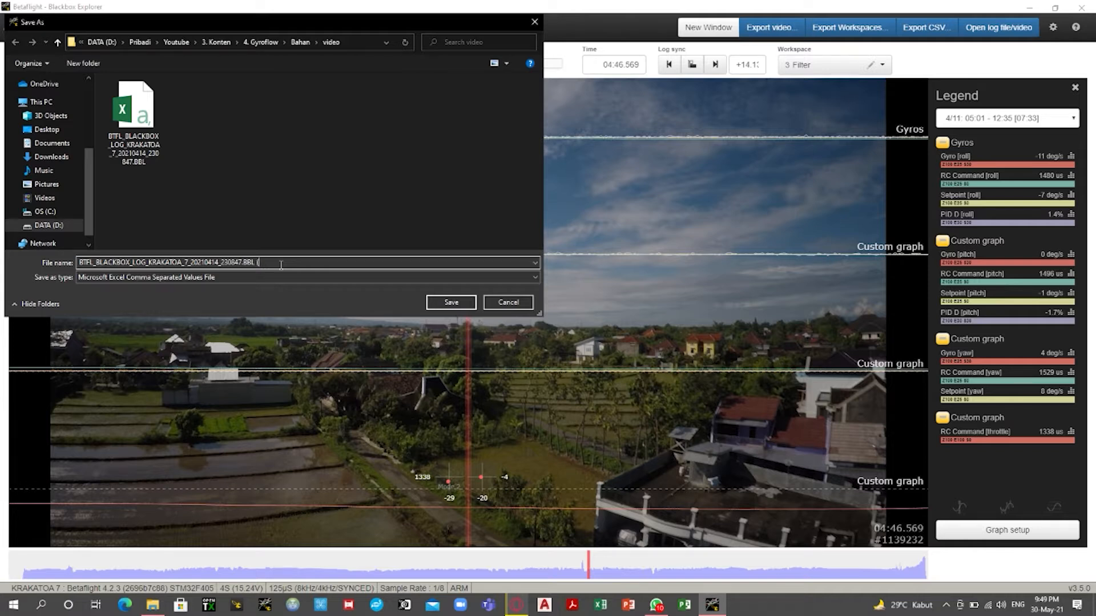
pyautogui.click(147, 161)
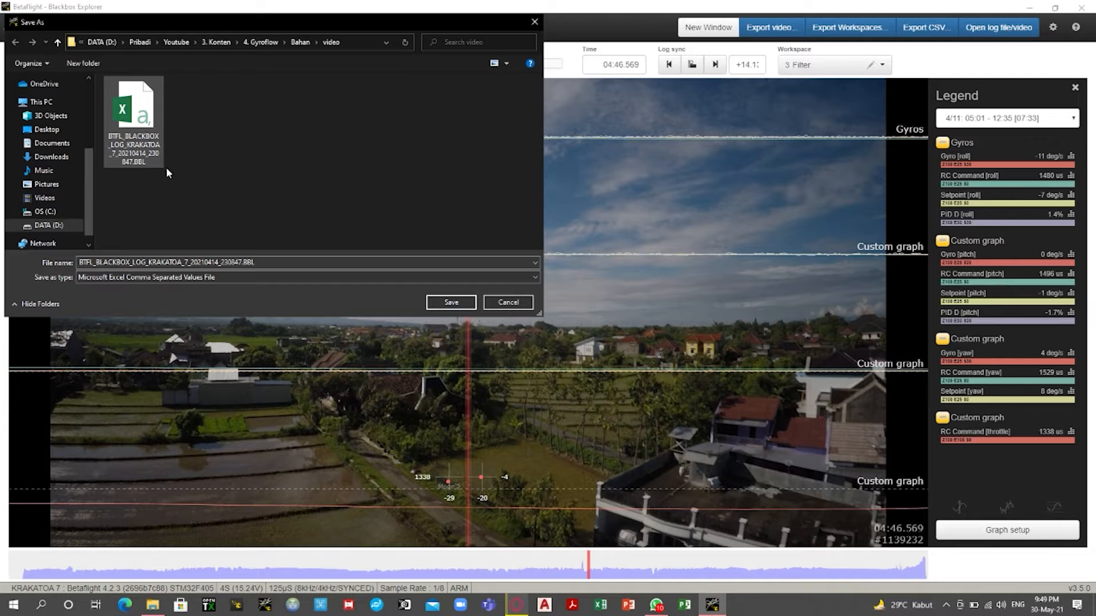
pyautogui.click(507, 303)
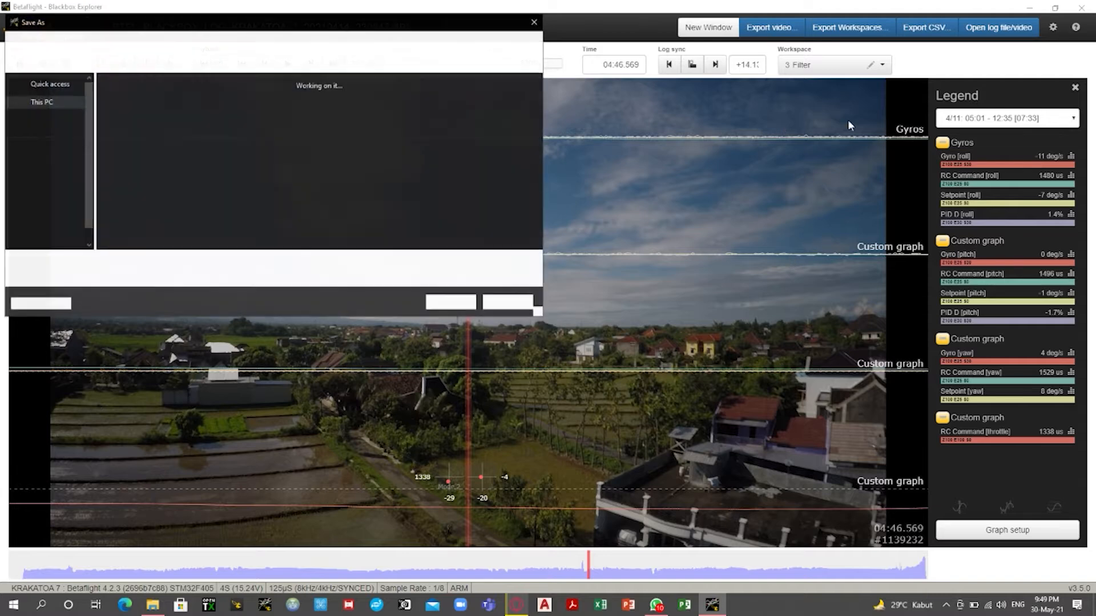
pyautogui.click(521, 306)
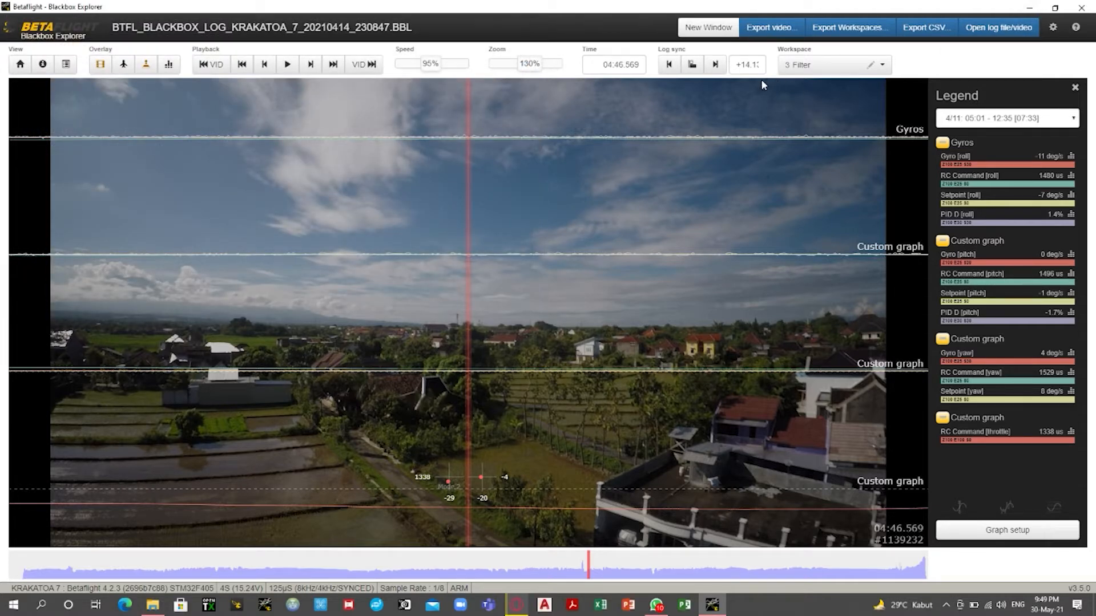
# - Inspect the trailing digits of the log sync offset
pyautogui.doubleClick(748, 65)
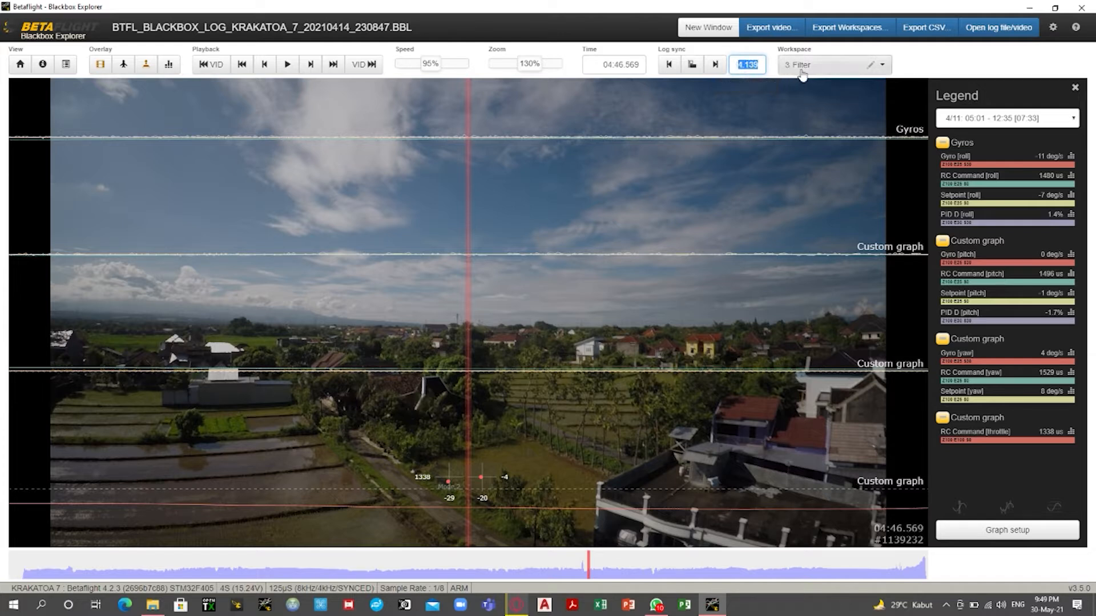
pyautogui.click(750, 64)
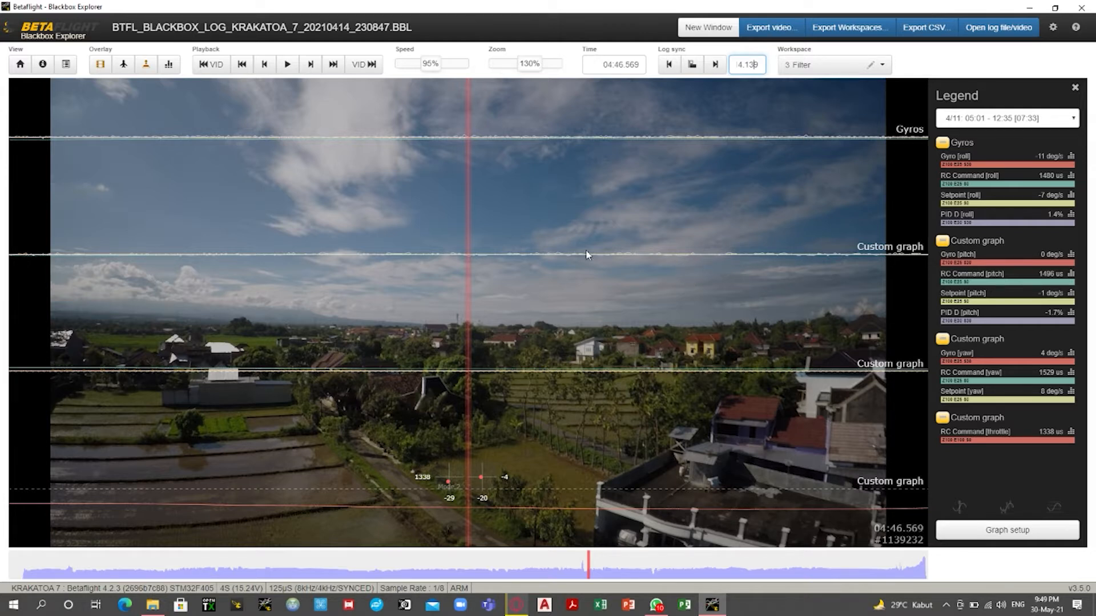
# - Minimize Blackbox Explorer and launch gyroflow-0.2.1-alpha from the Pribadi\tx\Gyroflow folder
pyautogui.click(1030, 8)
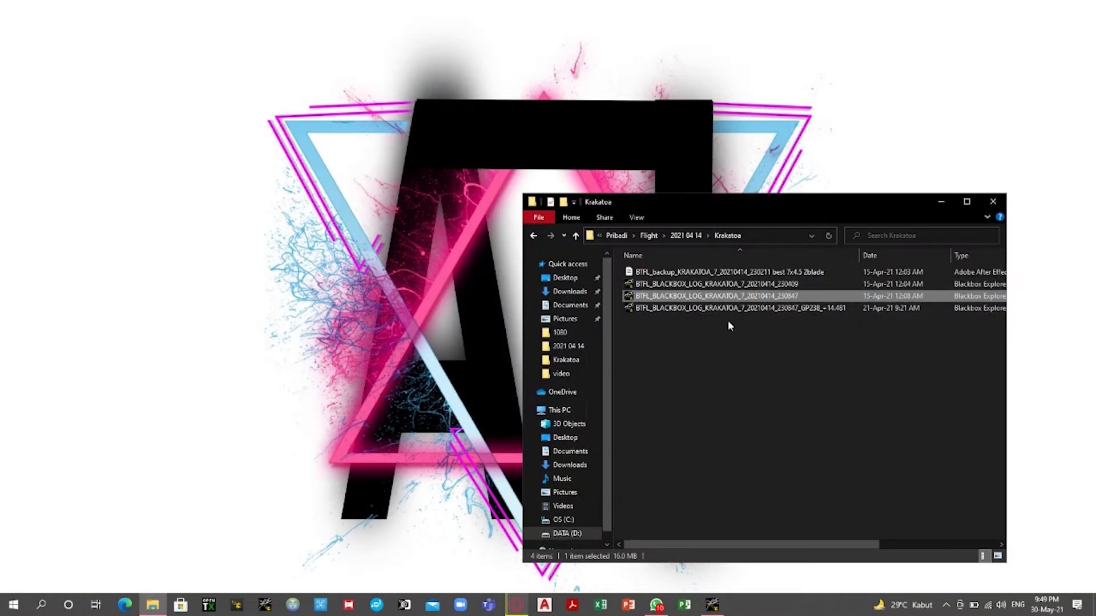
pyautogui.click(649, 235)
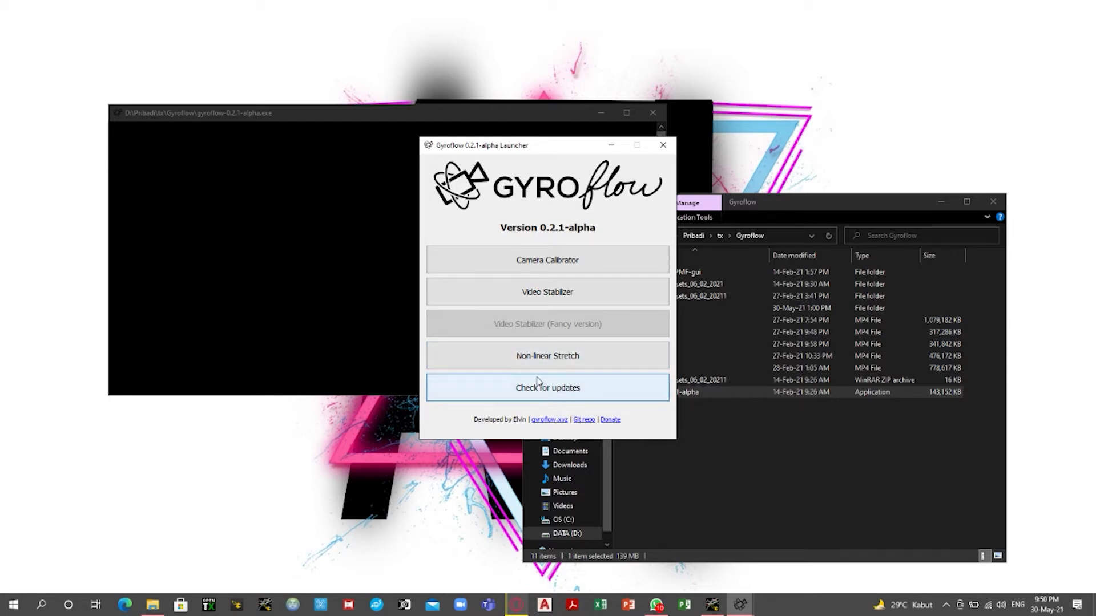
pyautogui.click(563, 264)
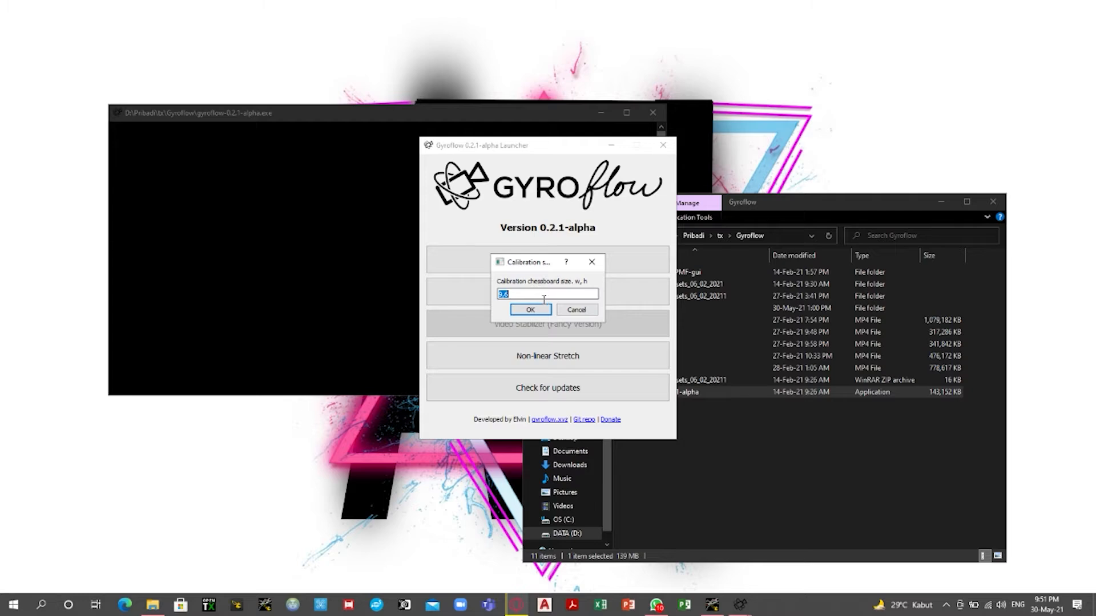
pyautogui.click(577, 310)
pyautogui.click(901, 149)
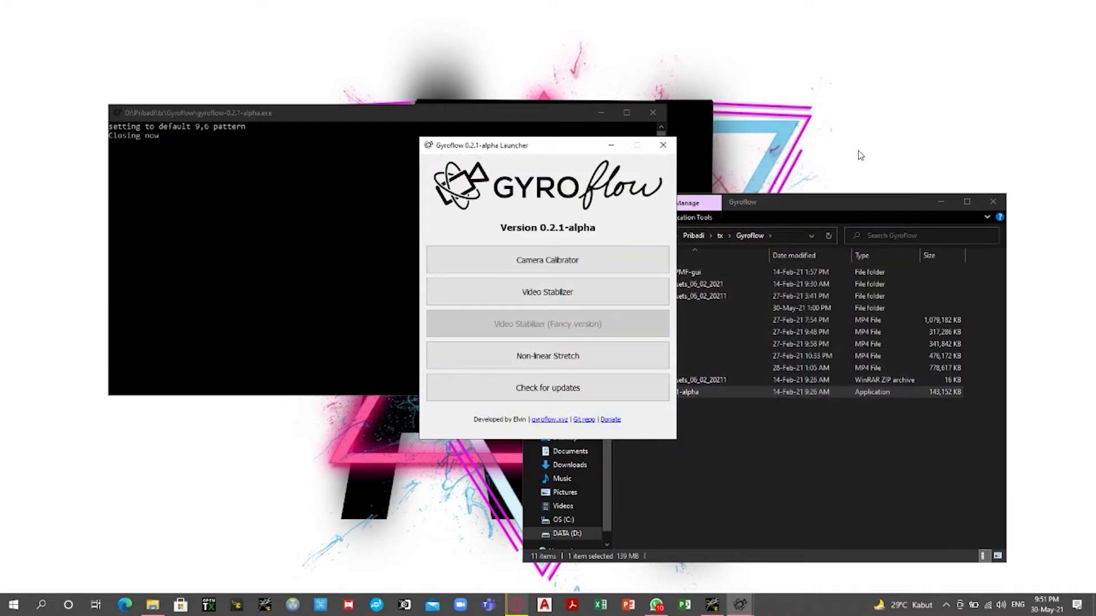
# - Open the Video Stabilizer and load the GOPR7238 video from the Flight\2021 04 14 folder
pyautogui.click(542, 297)
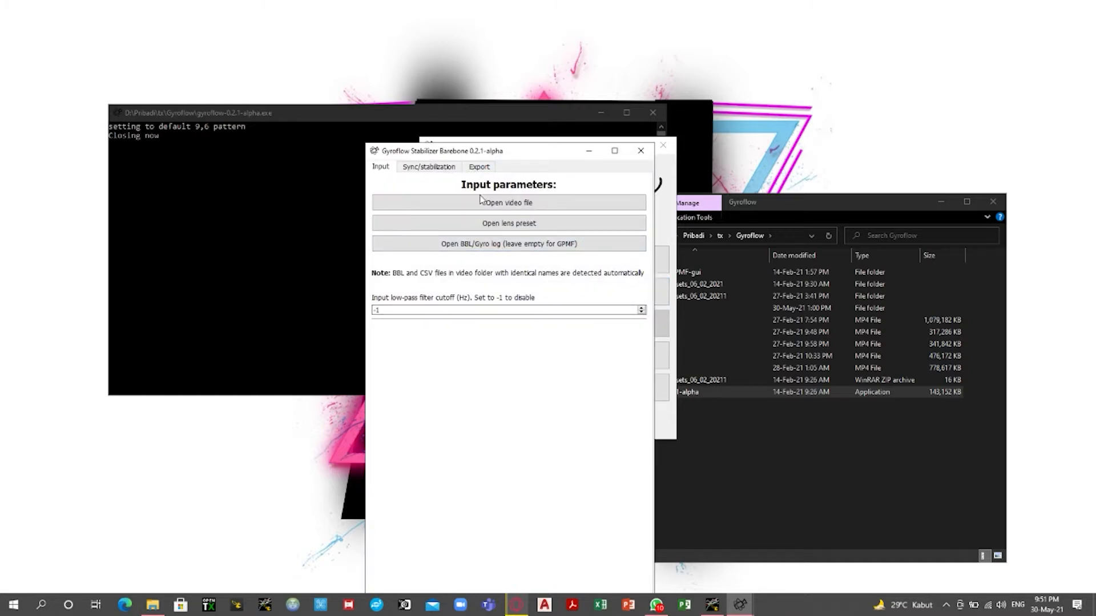
pyautogui.click(538, 204)
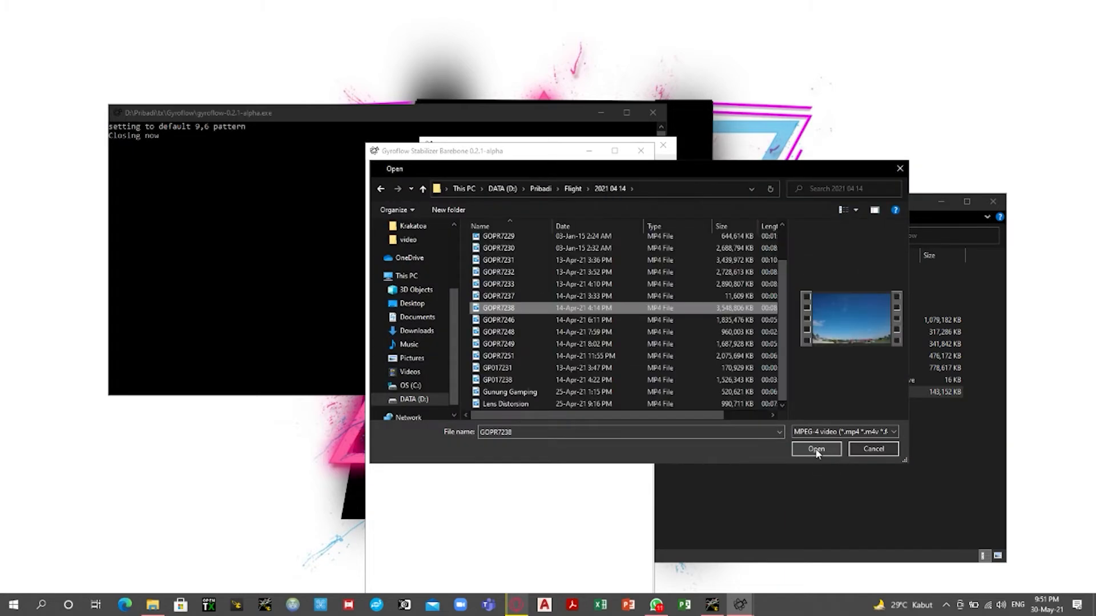
pyautogui.click(816, 449)
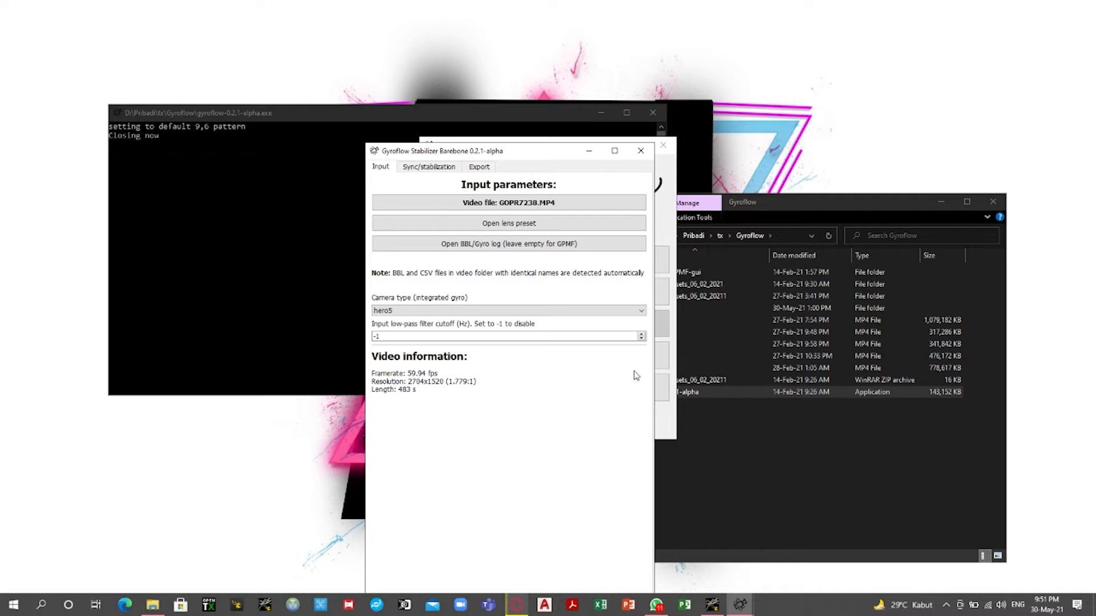
# - Move the stabilizer window clear of the console, then snap the console to the screen edge and shrink it to a narrow strip
pyautogui.moveTo(530, 157); pyautogui.dragTo(680, 140)
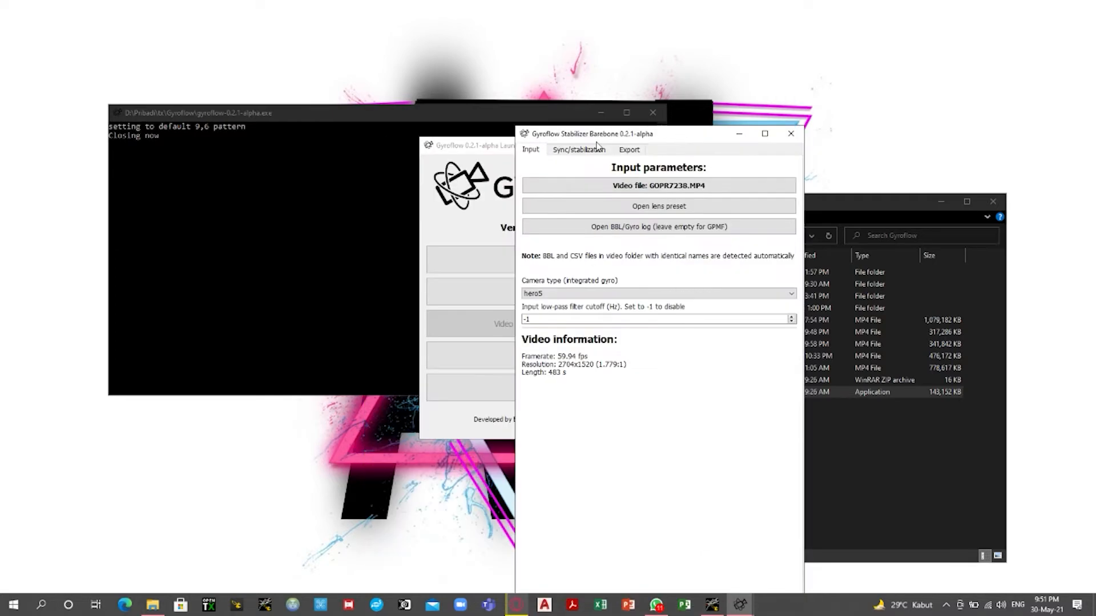
pyautogui.click(411, 114)
pyautogui.moveTo(433, 115); pyautogui.dragTo(1, 172)
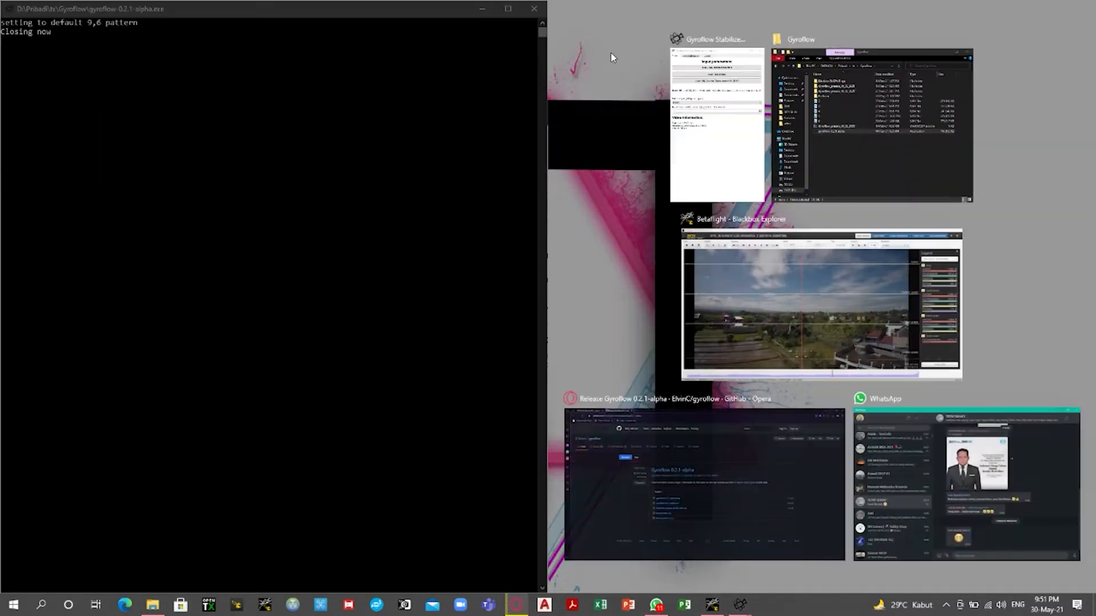
pyautogui.click(549, 69)
pyautogui.moveTo(547, 73); pyautogui.dragTo(236, 84)
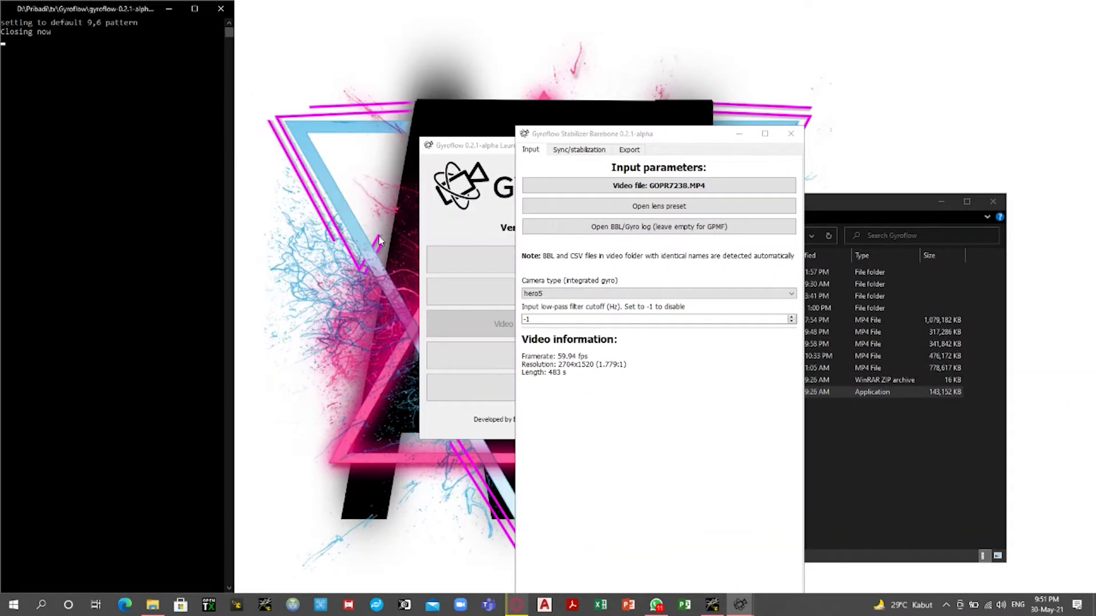
# - Load the lens preset GOPRO_HERO_5_WIDE_2_7_4_3 from the Pribadi\tx\Gyroflow\Kalibrasi\2.7 43 folder
pyautogui.click(684, 209)
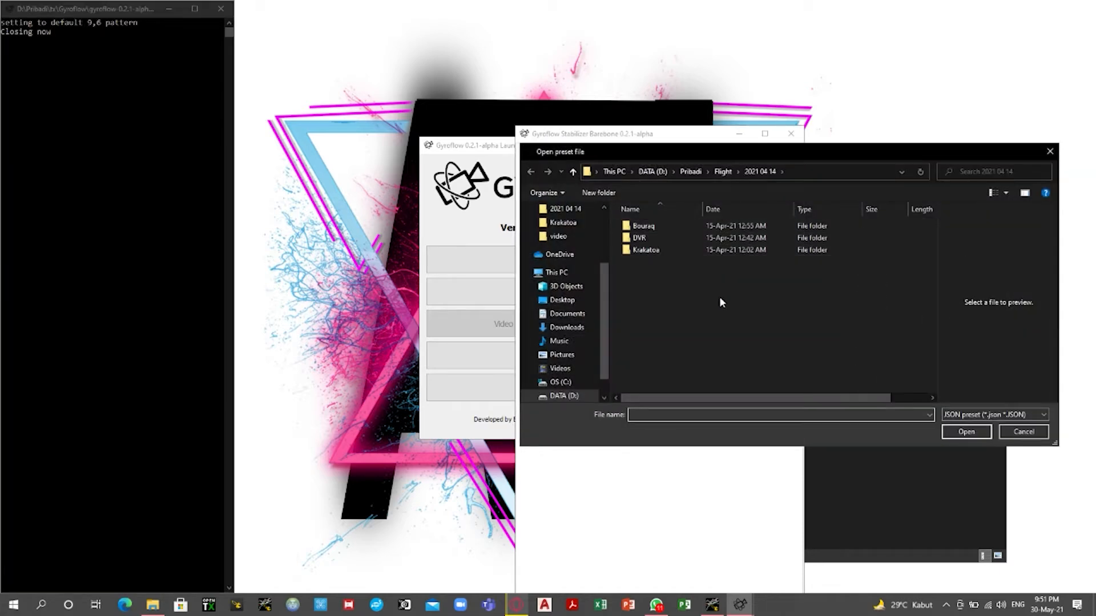
pyautogui.click(690, 169)
pyautogui.scroll(-3, 721, 358)
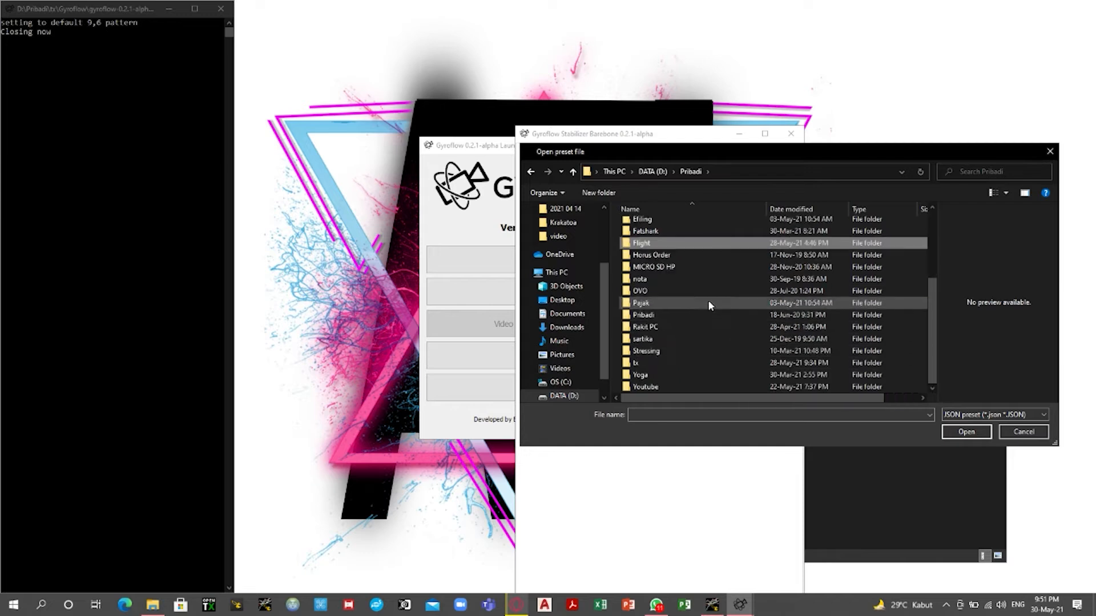
pyautogui.click(709, 363)
pyautogui.doubleClick(710, 364)
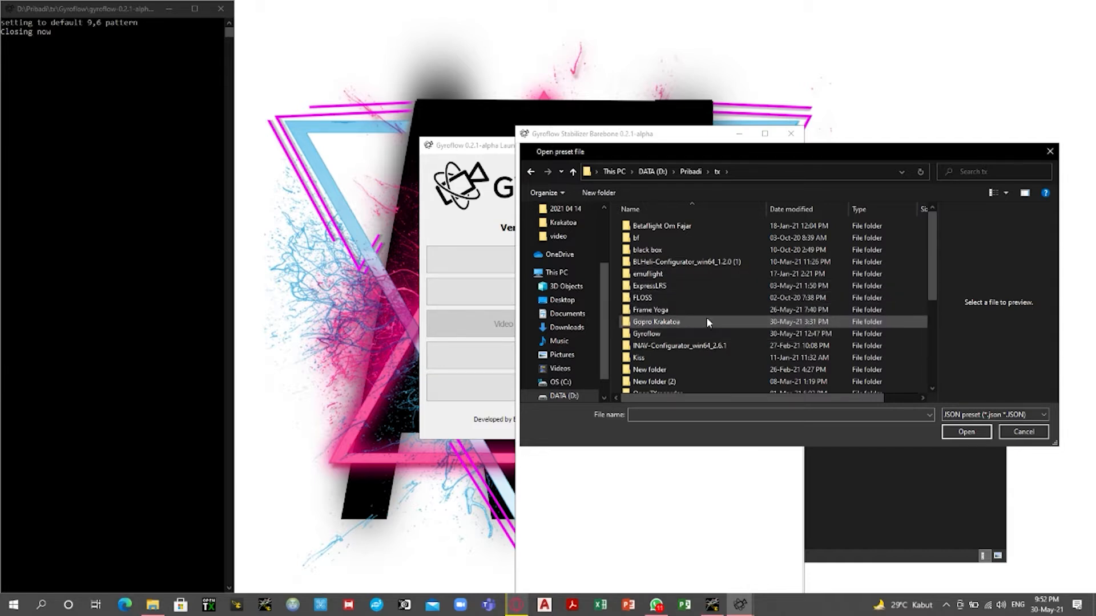
pyautogui.doubleClick(707, 333)
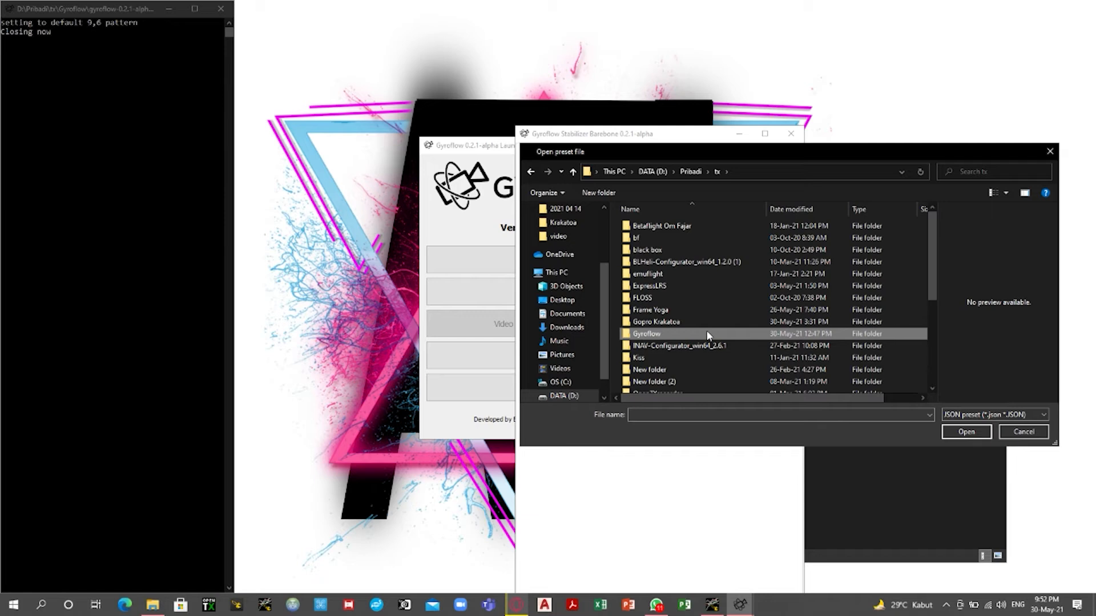
pyautogui.doubleClick(838, 240)
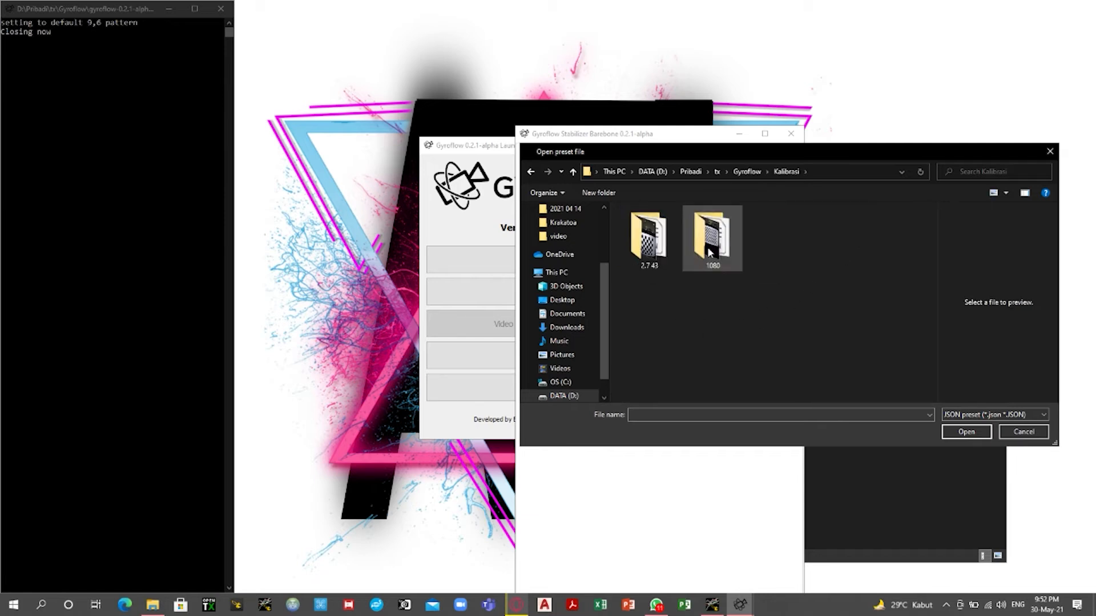
pyautogui.doubleClick(643, 254)
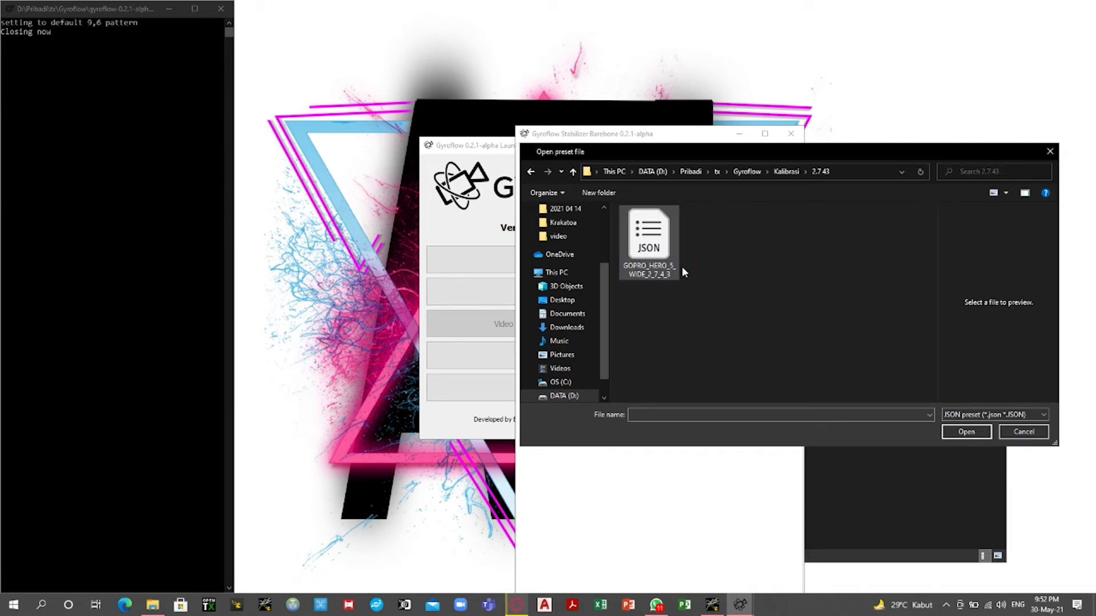
pyautogui.click(656, 253)
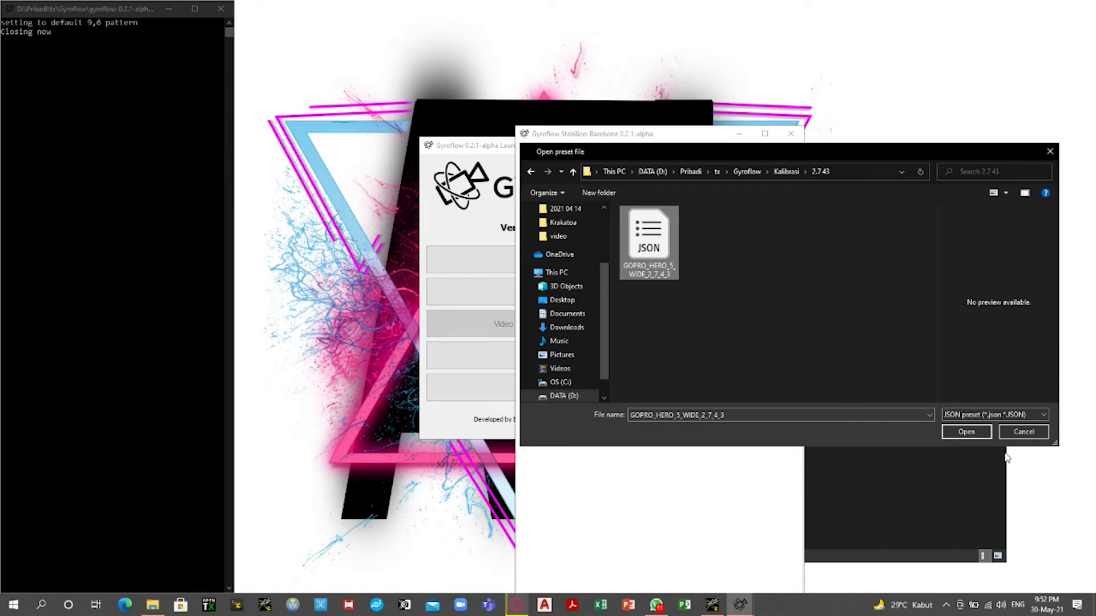
pyautogui.click(966, 432)
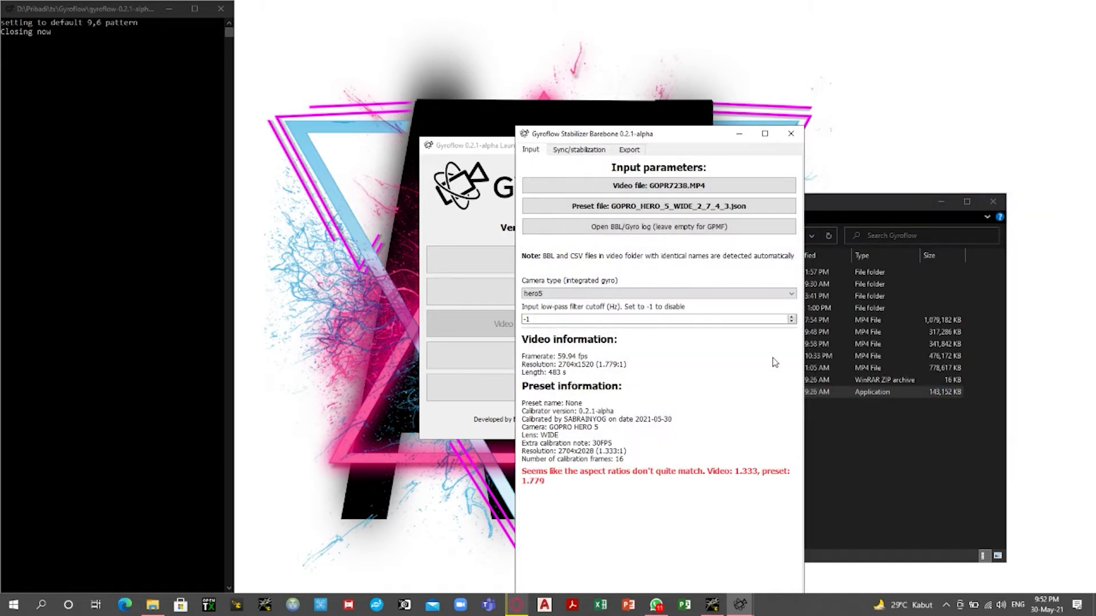
# - Load the gyro log BTFL_BLACKBOX_LOG_KRAKATOA_7_20210414_230847.BBL.csv from Youtube\3. Konten\4. Gyroflow\Bahan\video under Pribadi
pyautogui.click(641, 234)
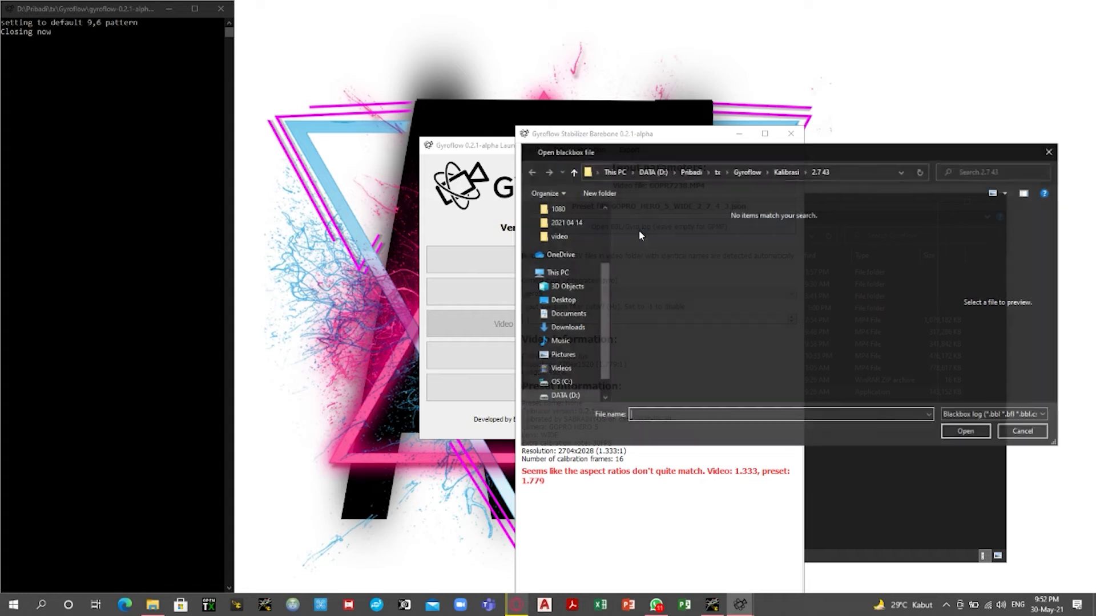
pyautogui.click(690, 172)
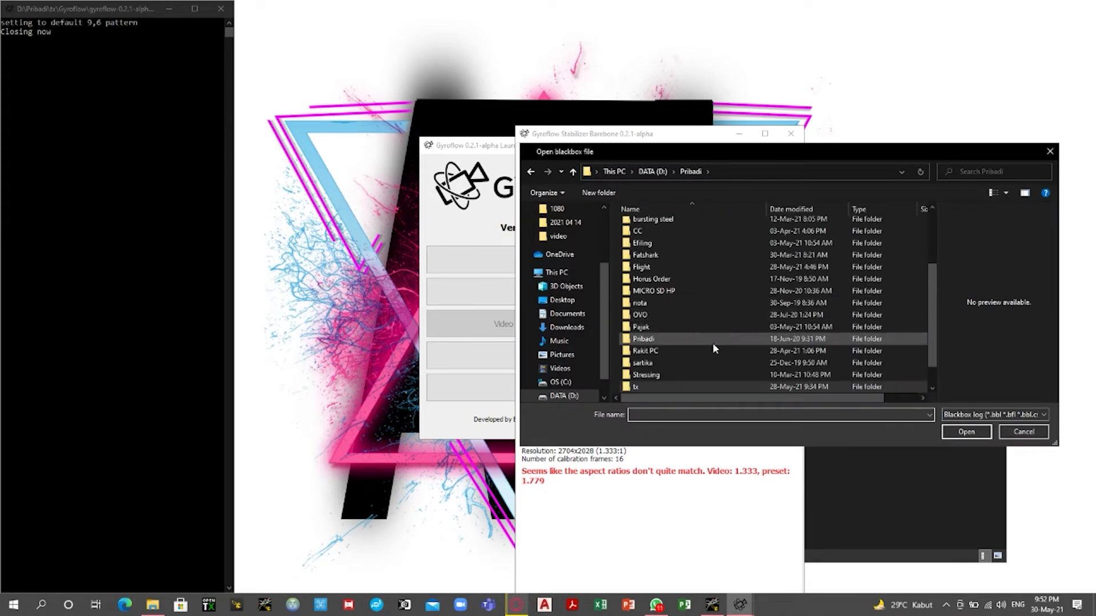
pyautogui.scroll(-2, 725, 368)
pyautogui.doubleClick(717, 386)
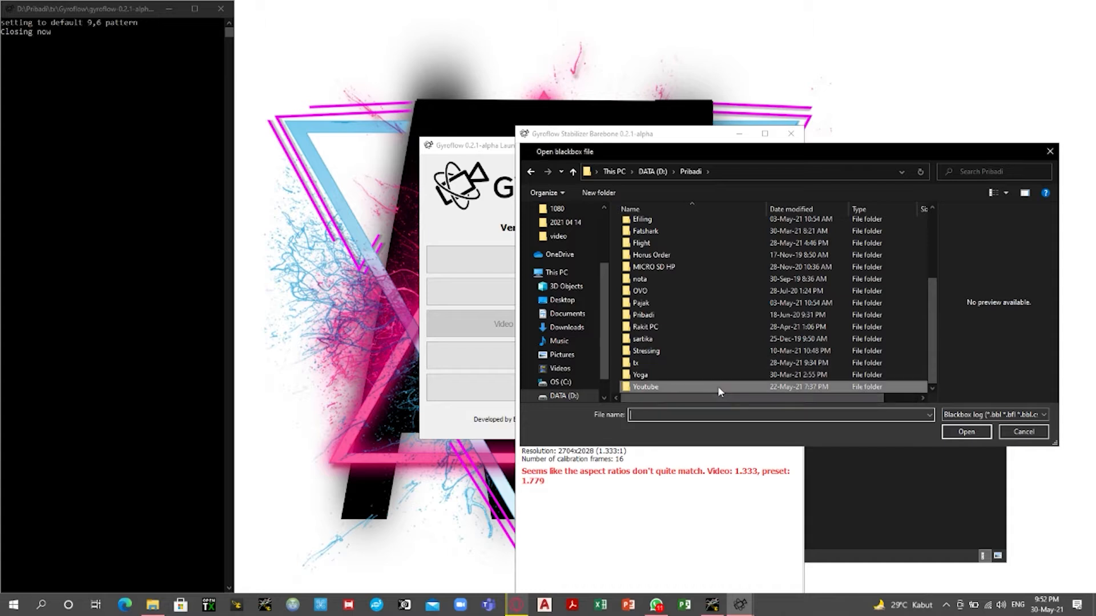
pyautogui.doubleClick(670, 253)
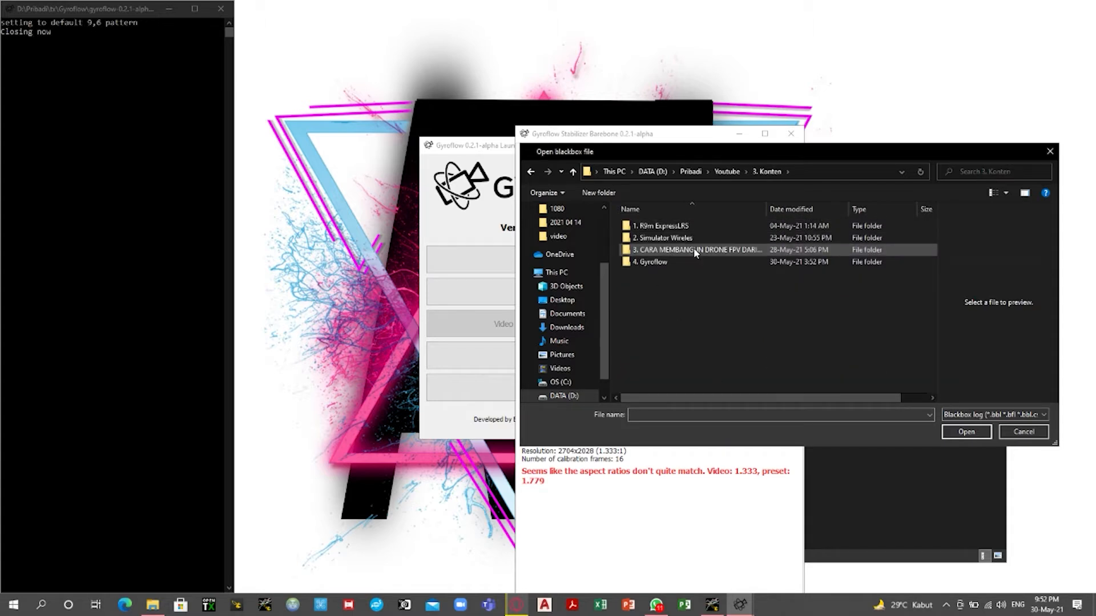
pyautogui.doubleClick(689, 263)
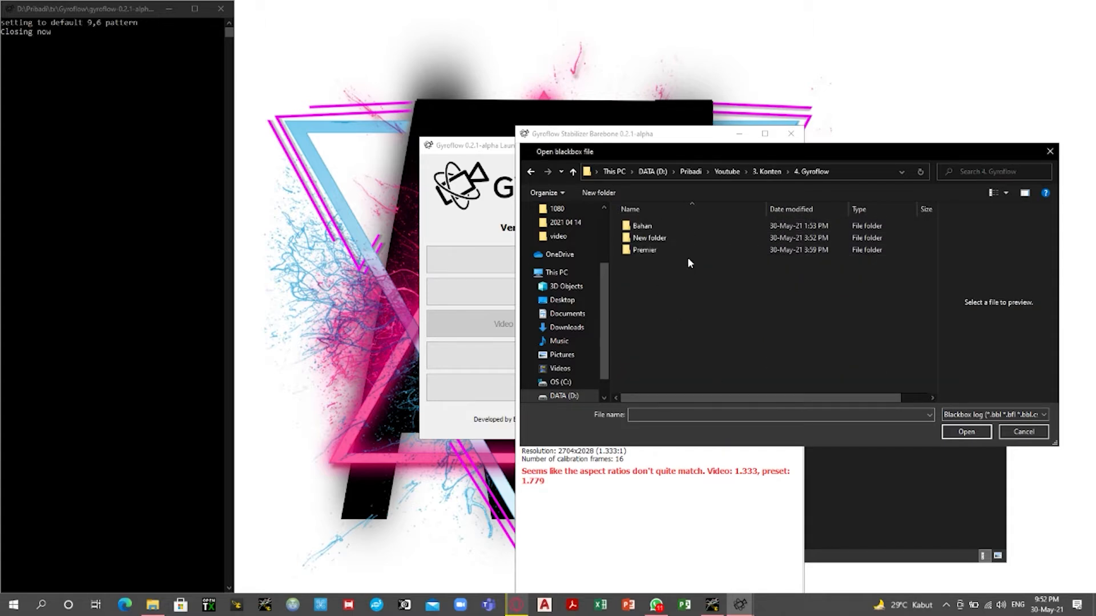
pyautogui.doubleClick(682, 226)
pyautogui.doubleClick(681, 227)
pyautogui.click(656, 246)
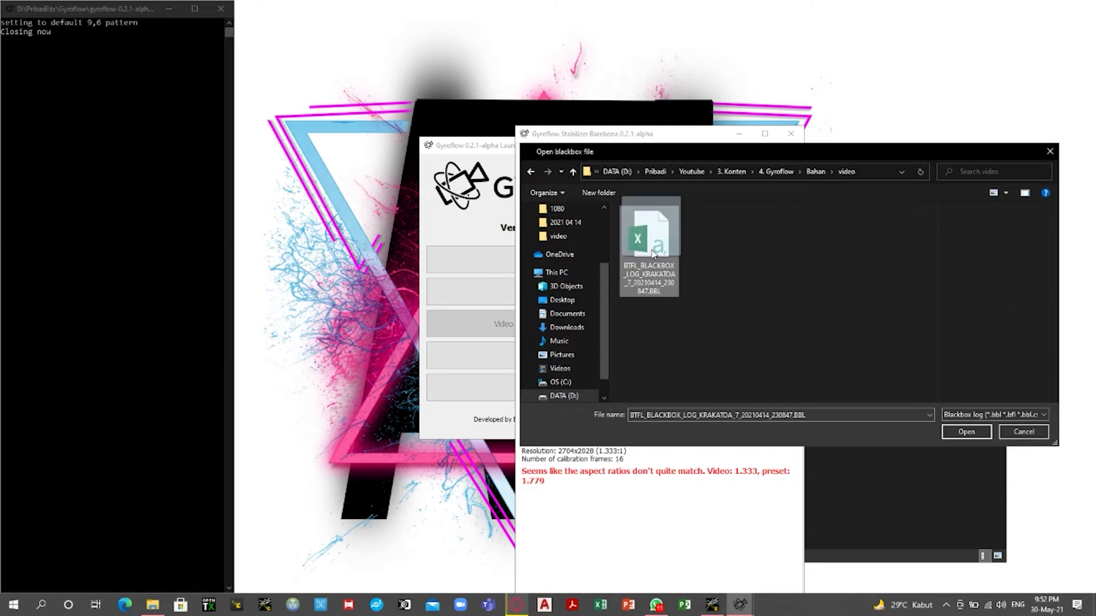
pyautogui.click(966, 432)
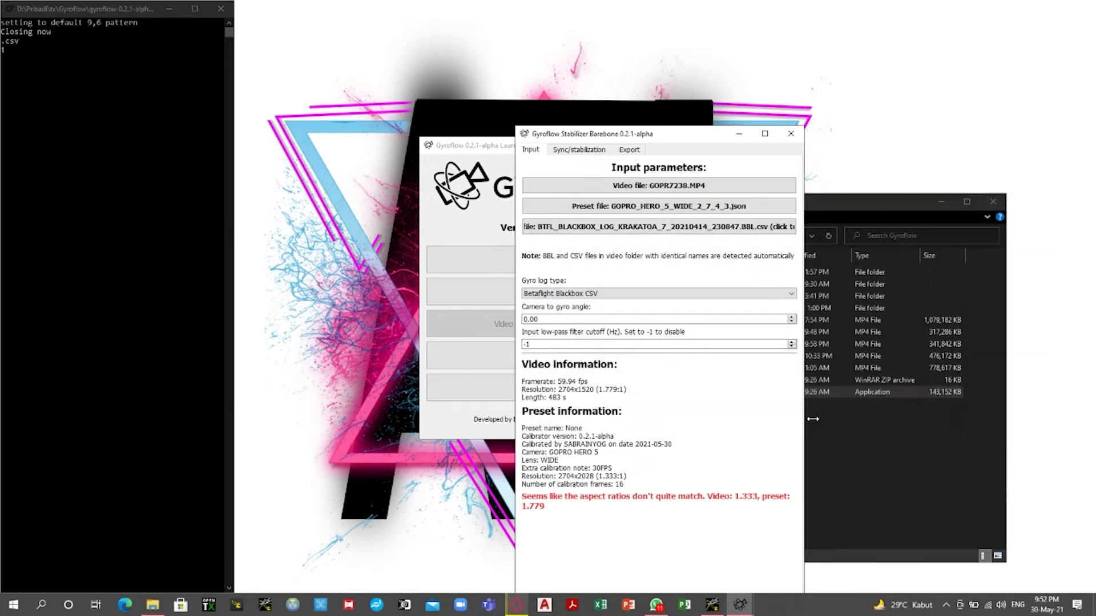
# - Choose Betaflight Blackbox CSV as the gyro log type and set the camera to gyro angle to 20
pyautogui.click(592, 295)
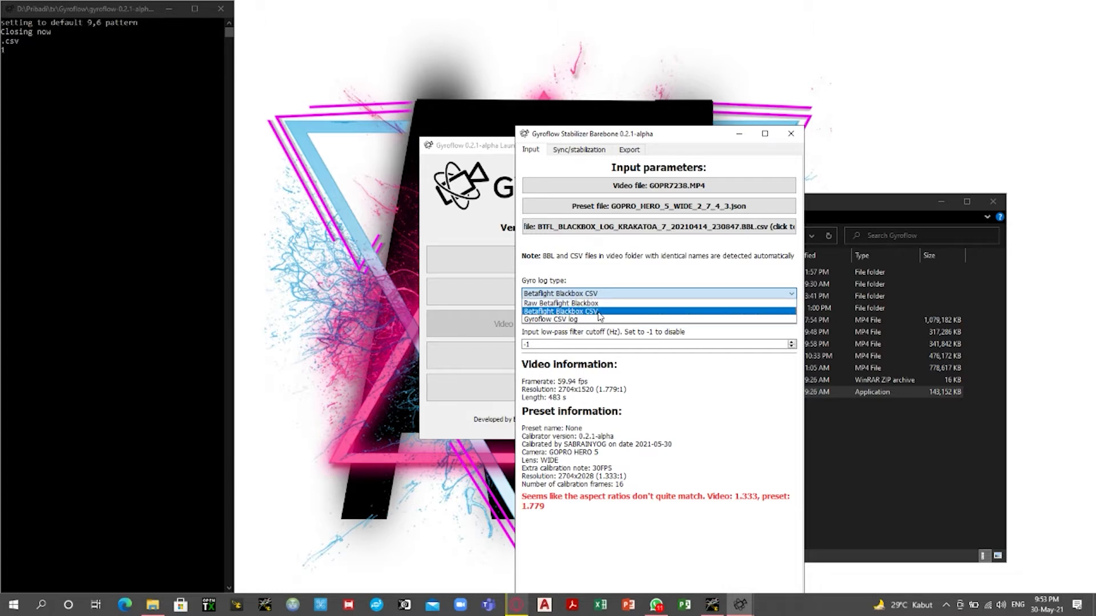
pyautogui.click(600, 312)
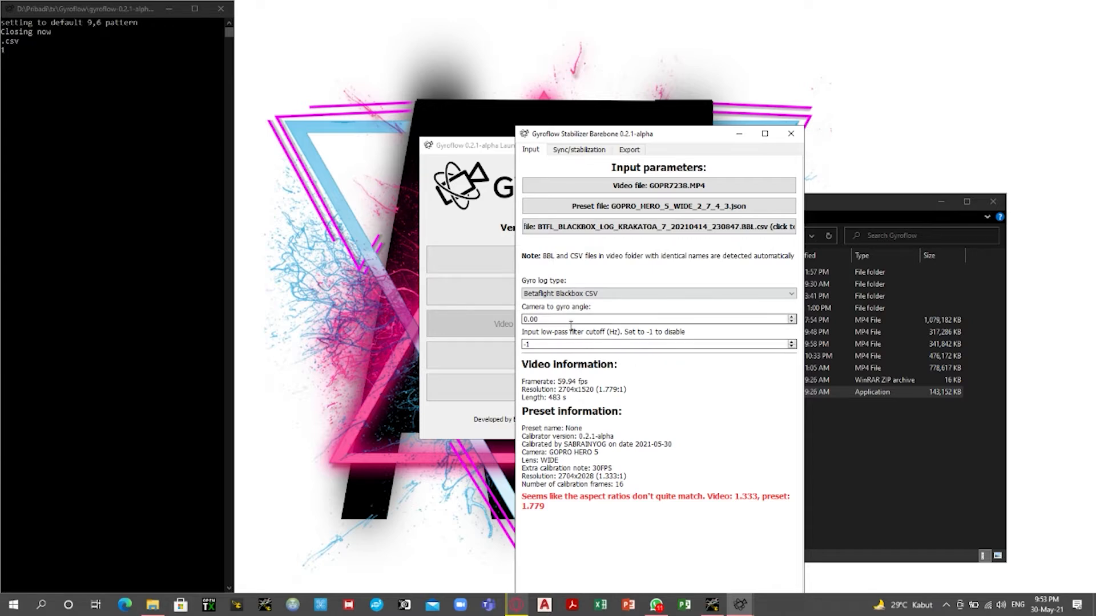
pyautogui.click(579, 318)
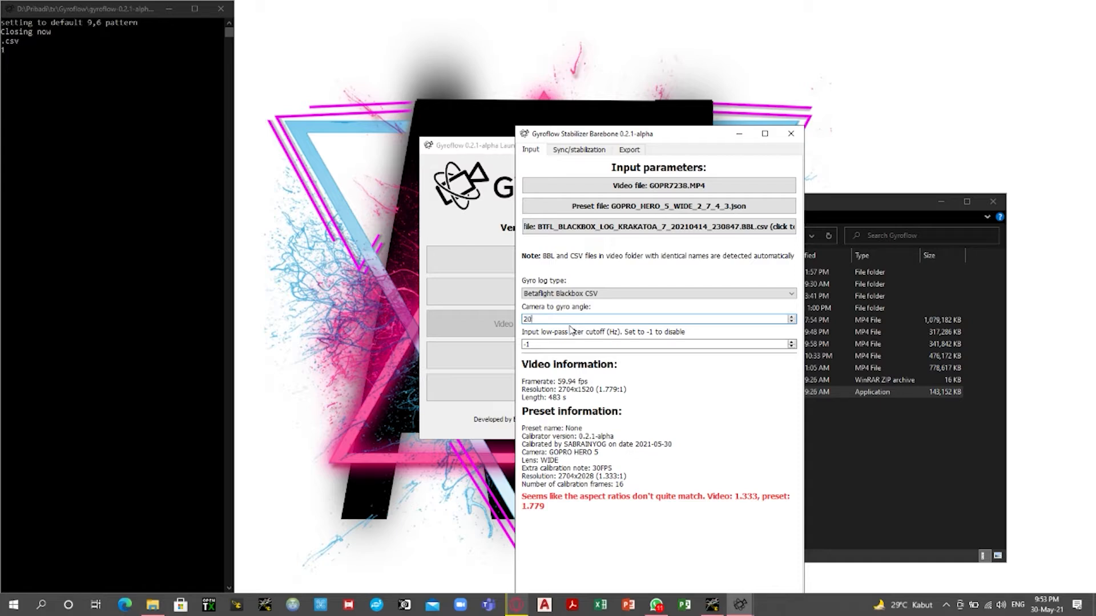
pyautogui.click(559, 345)
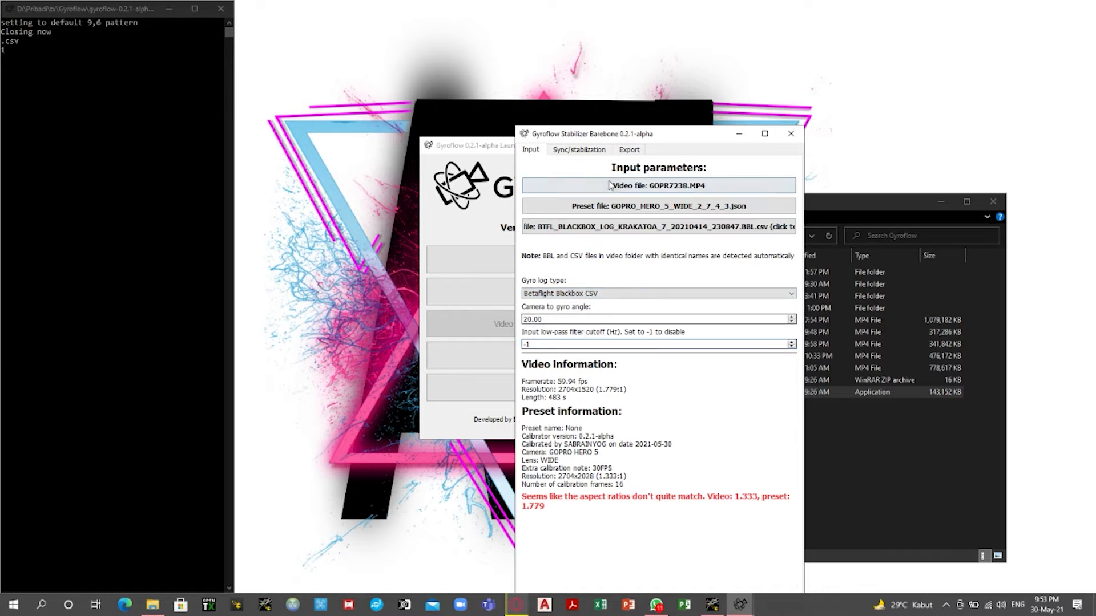
# - Look up the log sync offset in Blackbox Explorer and set Gyroflow's initial rough gyro offset to 14.14 seconds
pyautogui.click(589, 151)
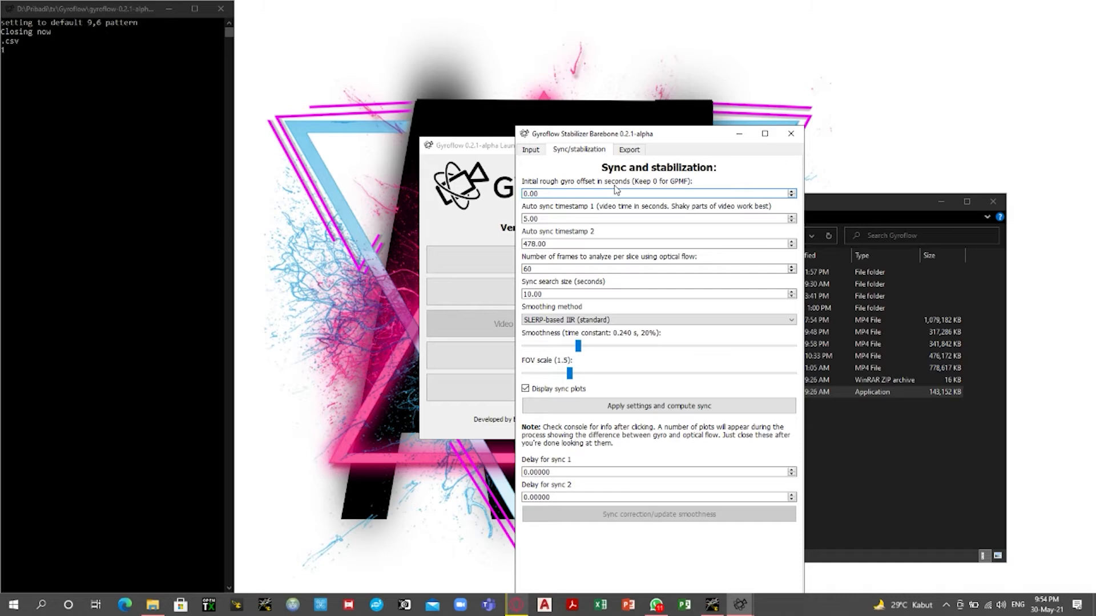
pyautogui.click(708, 609)
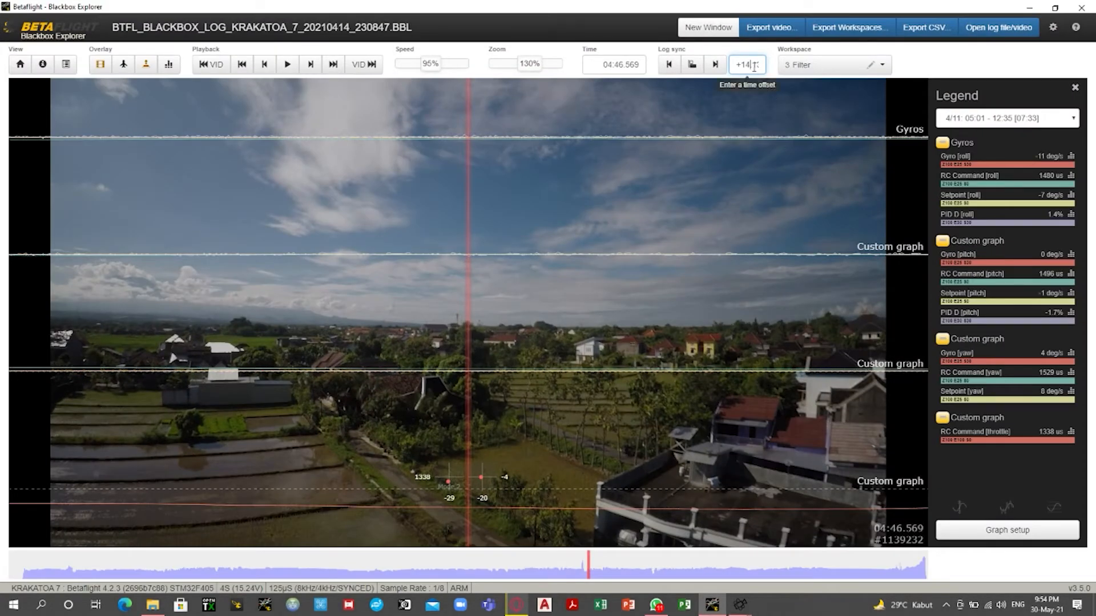
pyautogui.doubleClick(748, 66)
pyautogui.moveTo(736, 65); pyautogui.dragTo(768, 78)
pyautogui.click(1030, 8)
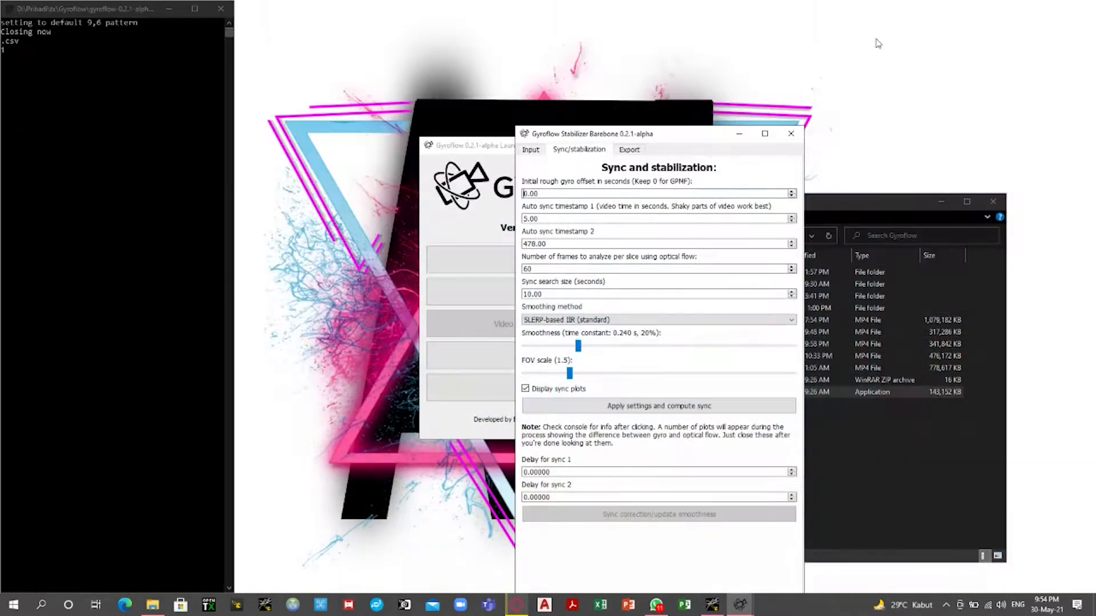
pyautogui.hotkey('ctrl', 'a')
pyautogui.write('14.13')
pyautogui.press('BackSpace')
pyautogui.write('4')
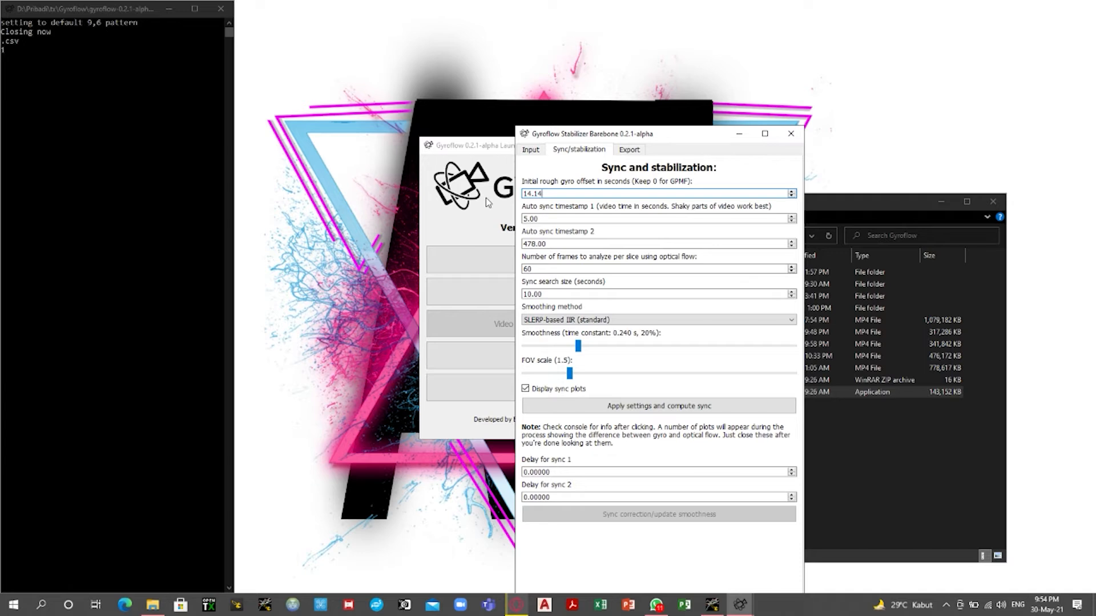
pyautogui.click(580, 196)
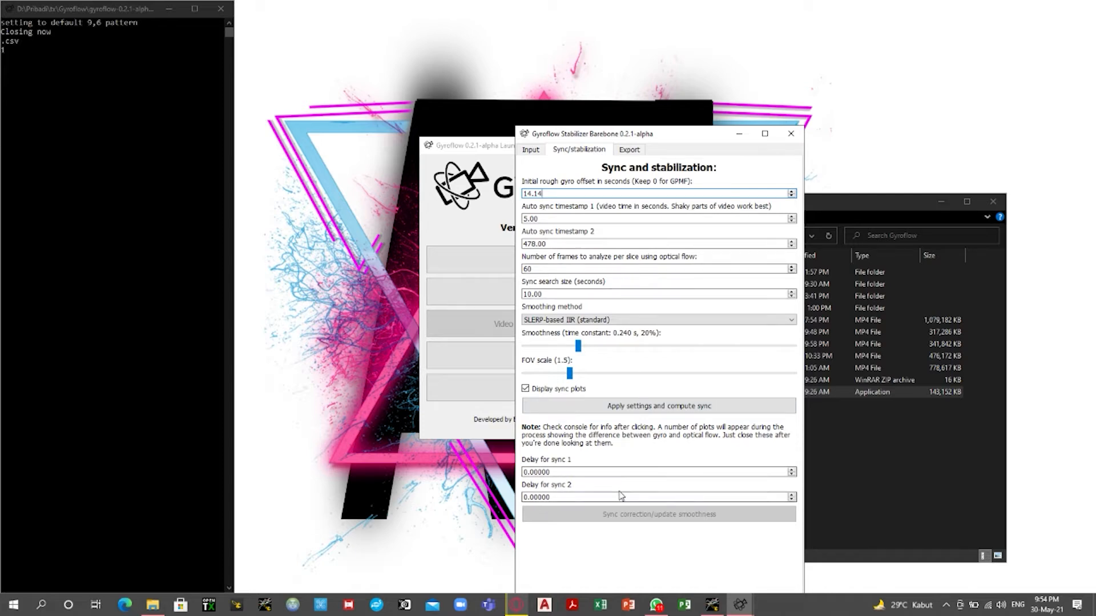
# - Set auto sync timestamp 1 to 20 seconds and auto sync timestamp 2 to 460 seconds
pyautogui.click(572, 220)
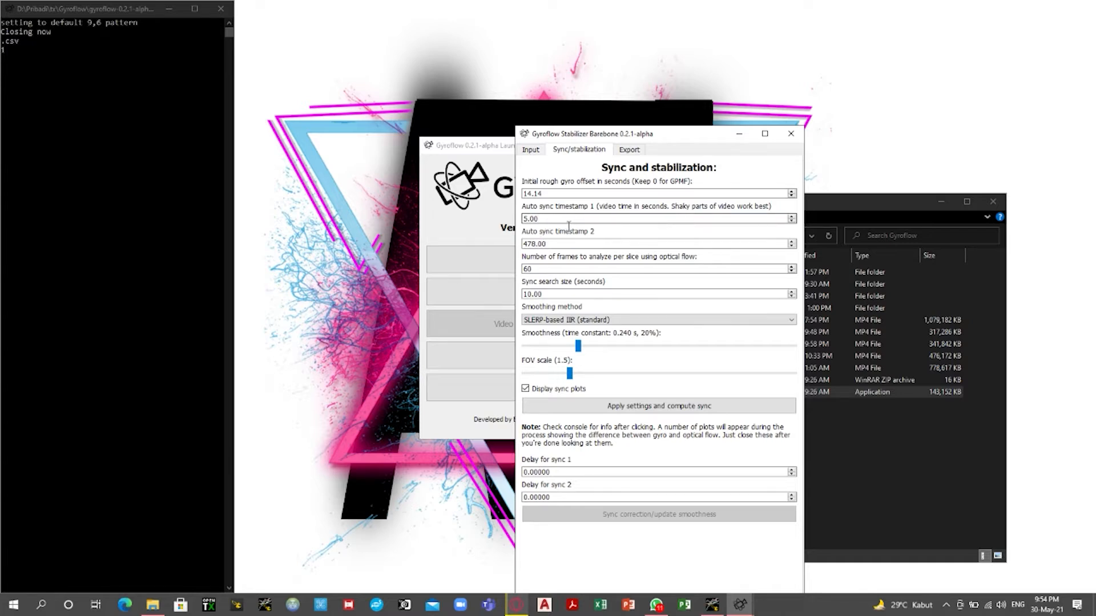
pyautogui.moveTo(555, 225); pyautogui.dragTo(517, 270)
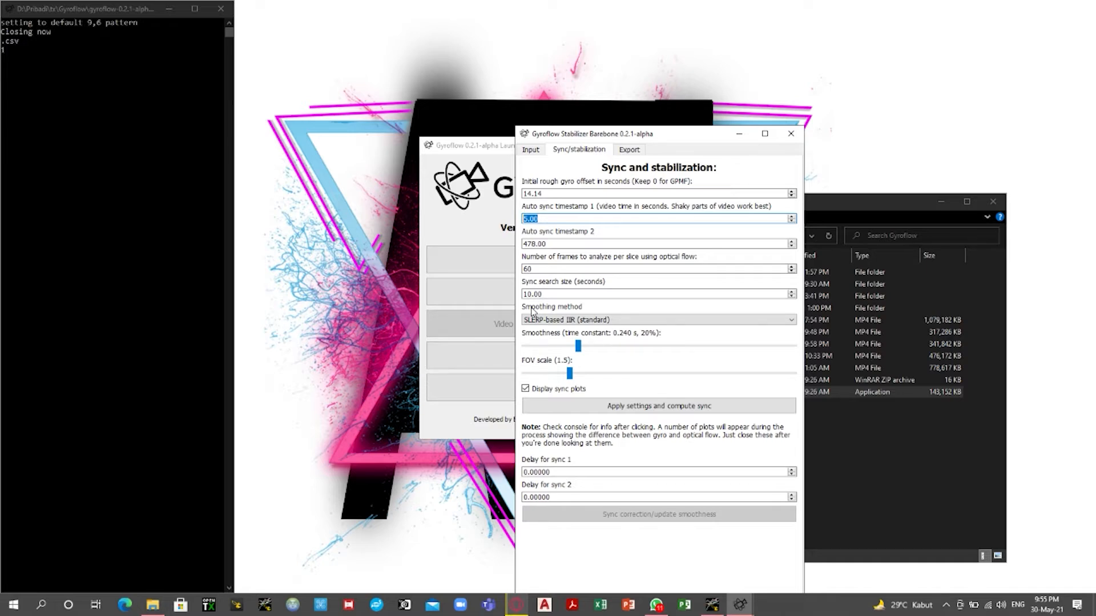
pyautogui.write('20')
pyautogui.click(538, 242)
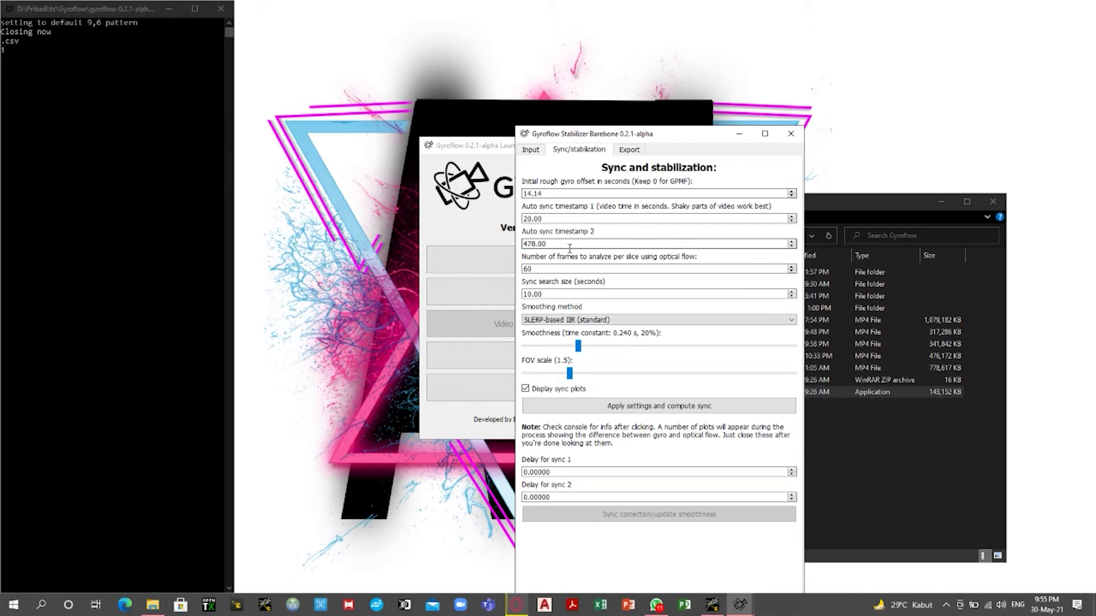
pyautogui.click(539, 247)
pyautogui.moveTo(537, 247); pyautogui.dragTo(528, 246)
pyautogui.write('6')
pyautogui.click(565, 272)
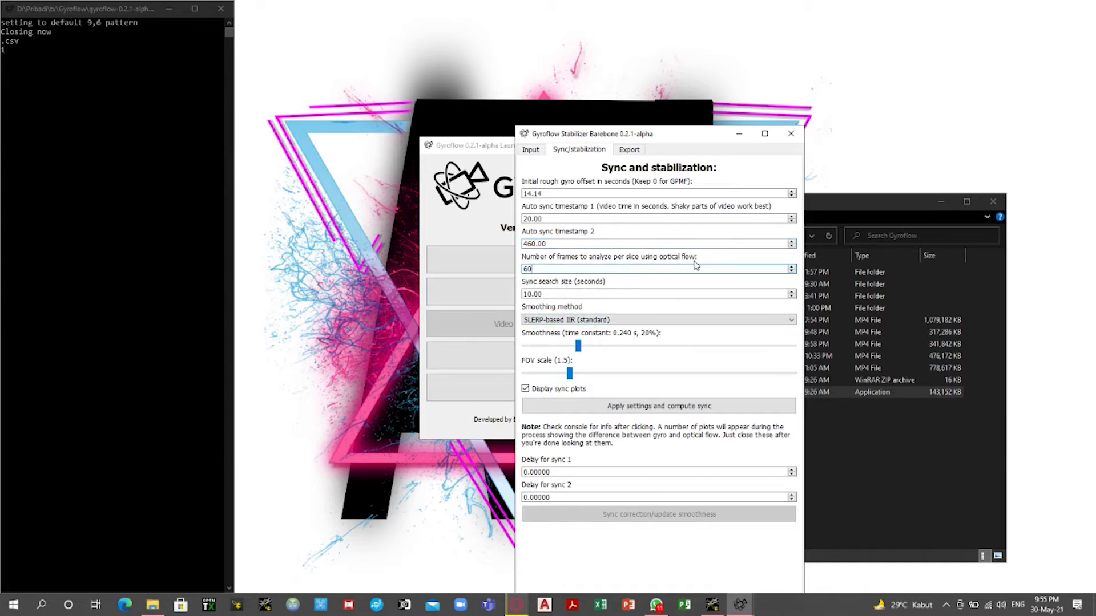
pyautogui.click(575, 270)
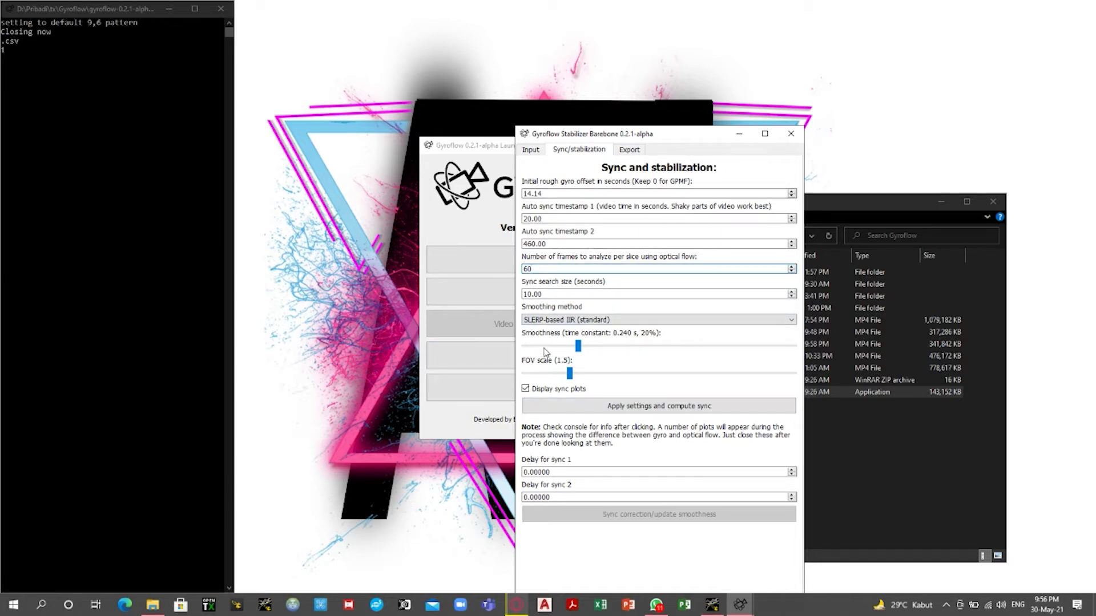
# - Keep SLERP-based IIR (standard) as the smoothing method, then apply the settings and compute the sync with sync plots displayed
pyautogui.click(579, 321)
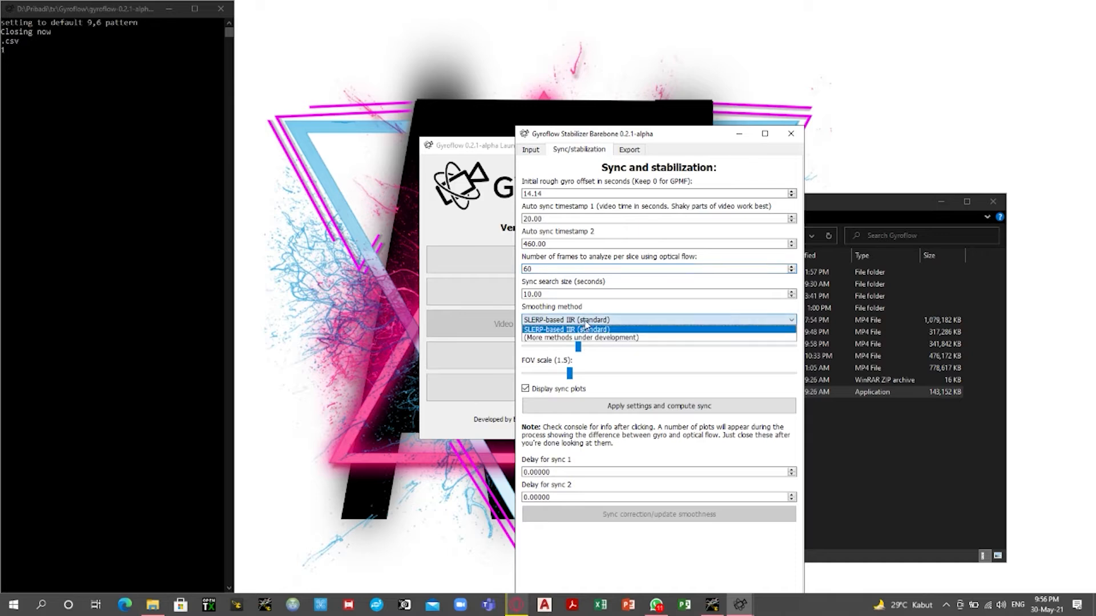
pyautogui.click(593, 321)
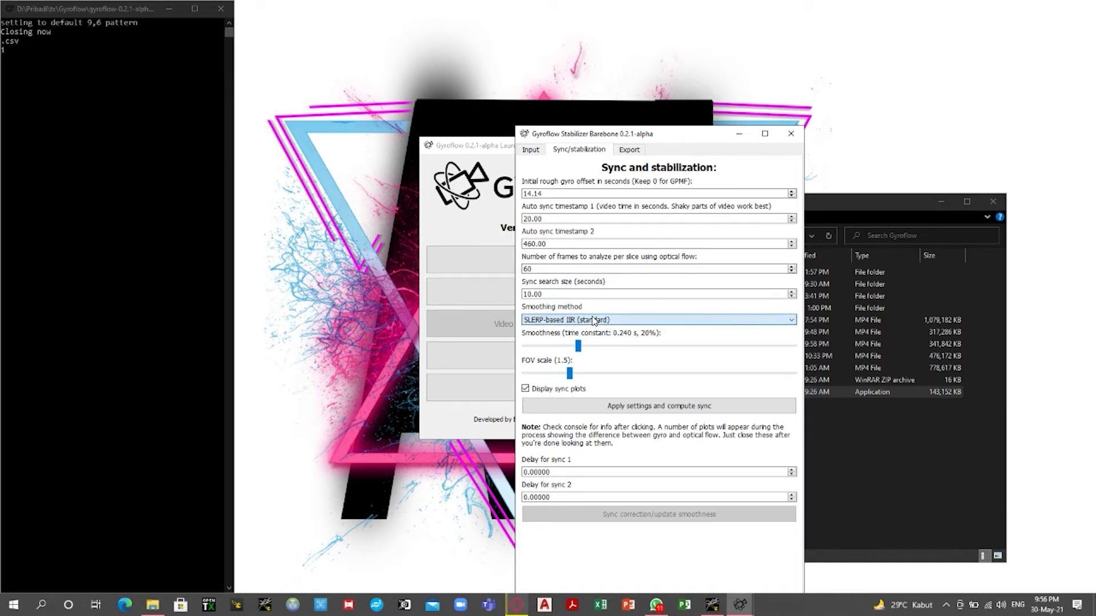
pyautogui.click(595, 320)
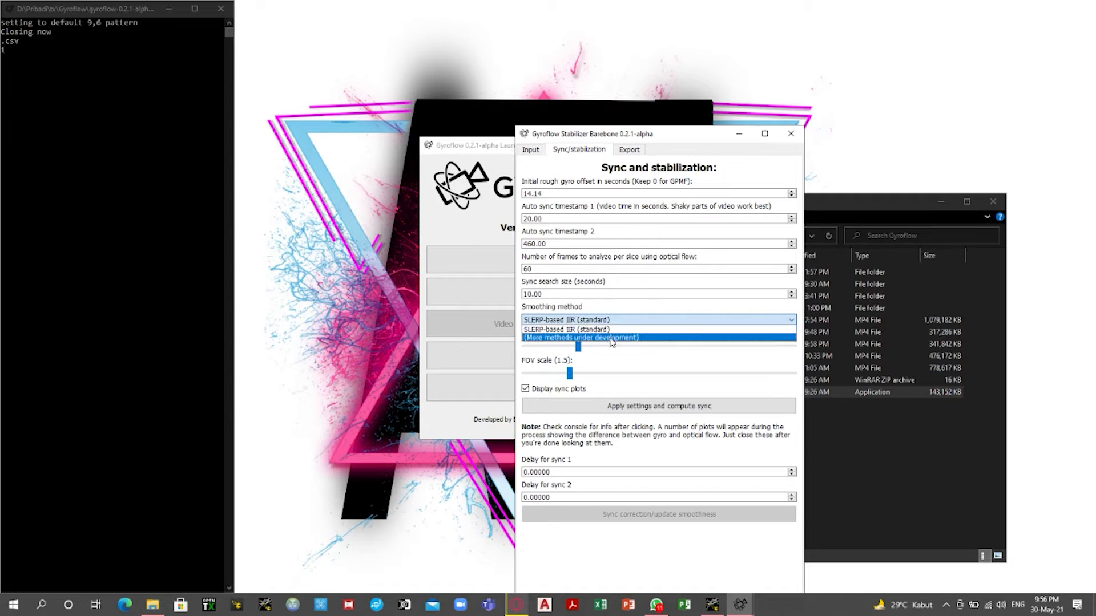
pyautogui.click(631, 317)
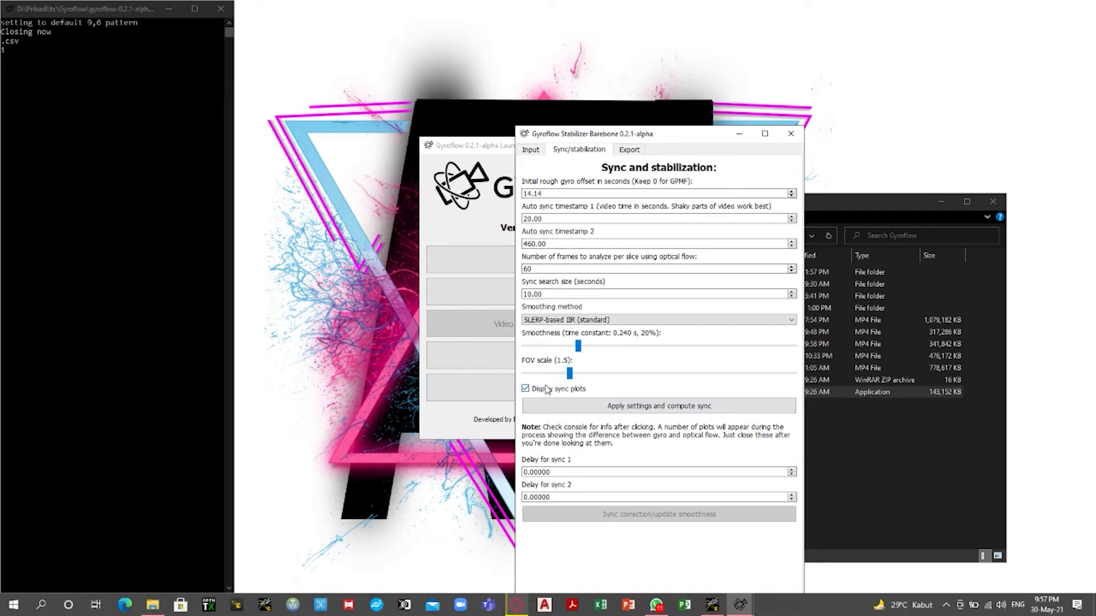
pyautogui.click(677, 410)
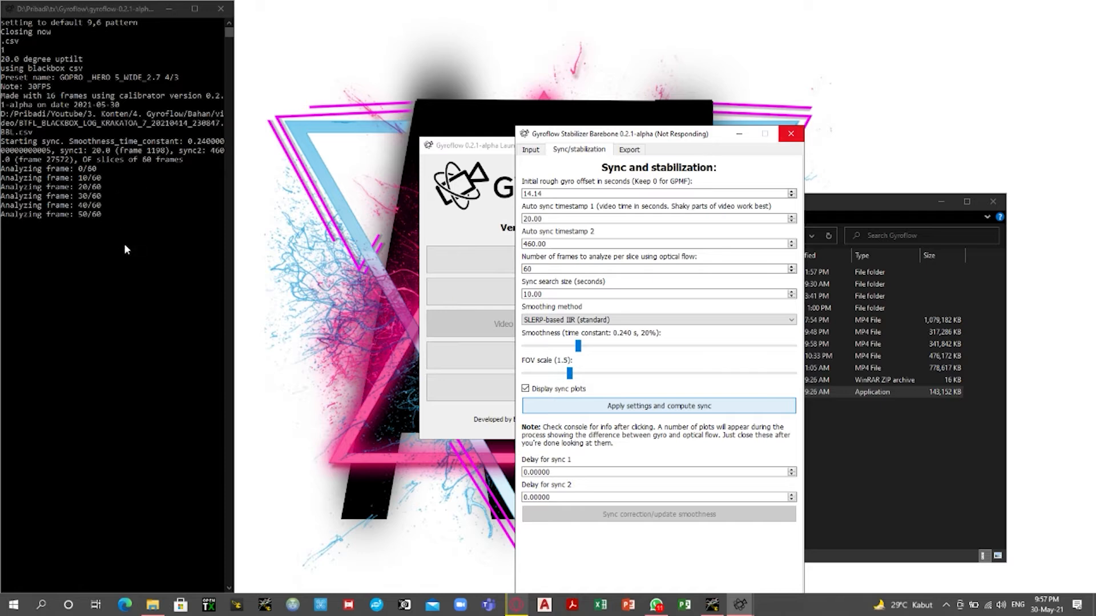
# - Examine how the two curves align around the lowest point of the first sync plot, and close the figure
pyautogui.moveTo(263, 64); pyautogui.dragTo(387, 88)
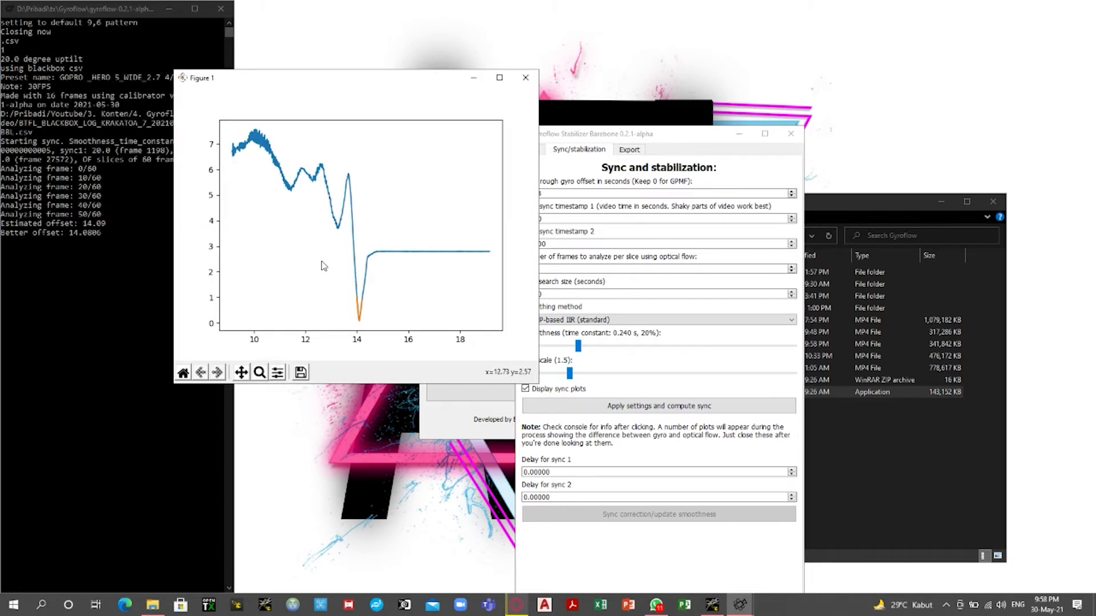
pyautogui.click(241, 372)
pyautogui.moveTo(357, 313); pyautogui.dragTo(383, 253)
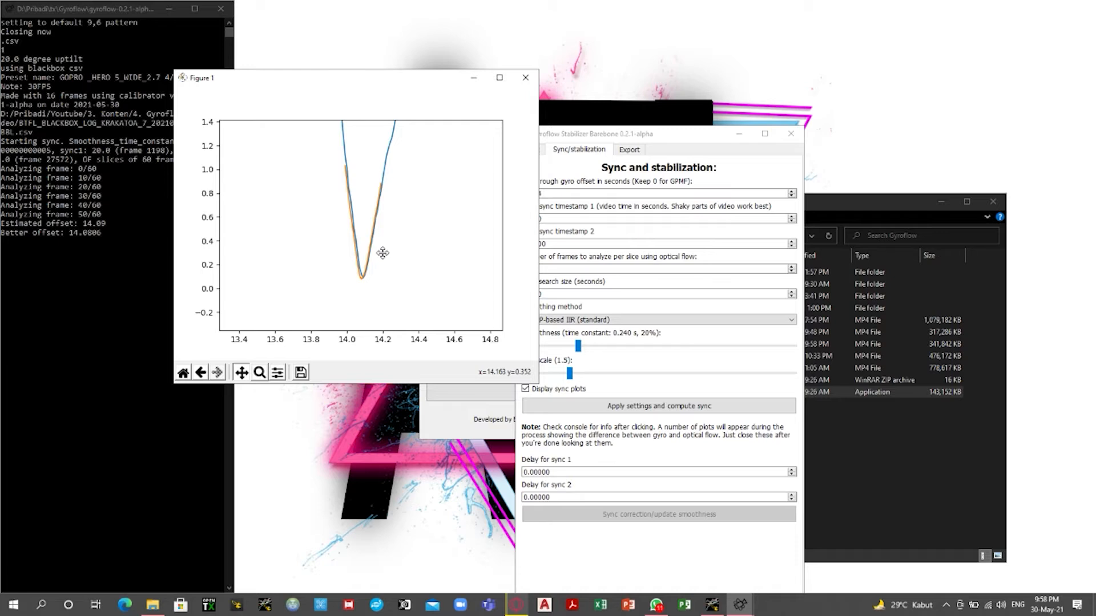
pyautogui.moveTo(398, 263); pyautogui.dragTo(378, 293)
pyautogui.moveTo(370, 256); pyautogui.dragTo(393, 338)
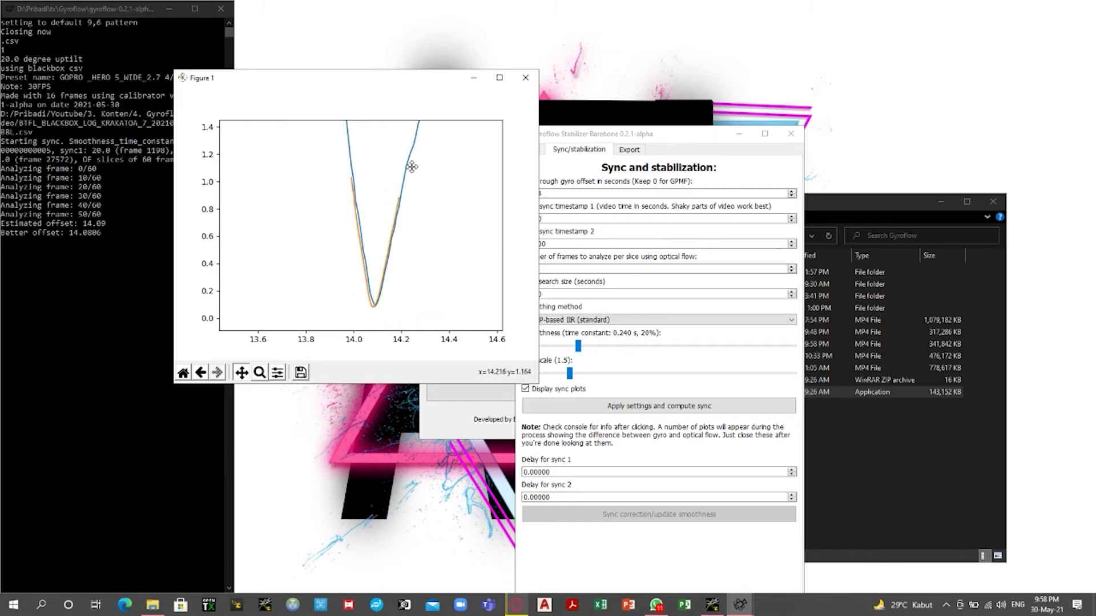
pyautogui.moveTo(372, 314); pyautogui.dragTo(443, 213)
pyautogui.moveTo(346, 280); pyautogui.dragTo(365, 227)
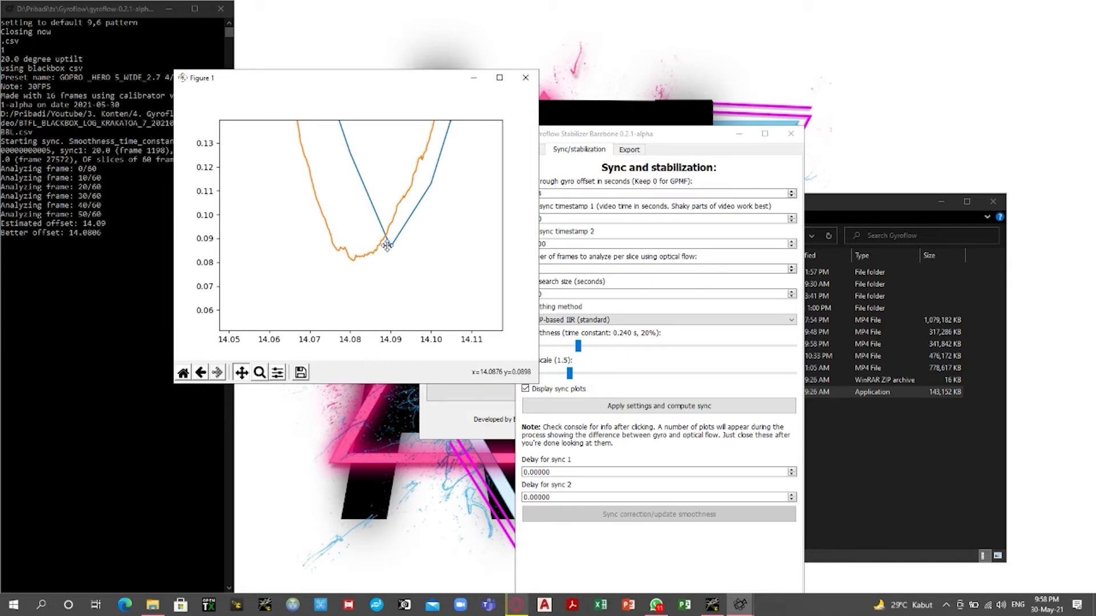
pyautogui.moveTo(433, 218); pyautogui.dragTo(399, 325)
pyautogui.moveTo(461, 195); pyautogui.dragTo(436, 288)
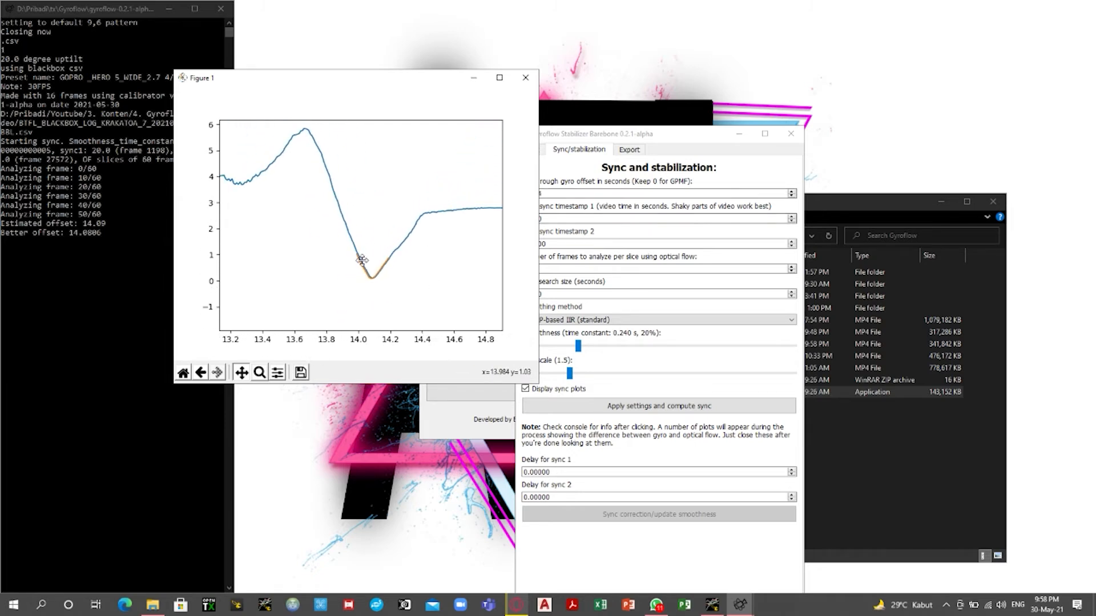
pyautogui.moveTo(365, 262); pyautogui.dragTo(278, 269)
pyautogui.moveTo(365, 296); pyautogui.dragTo(393, 276)
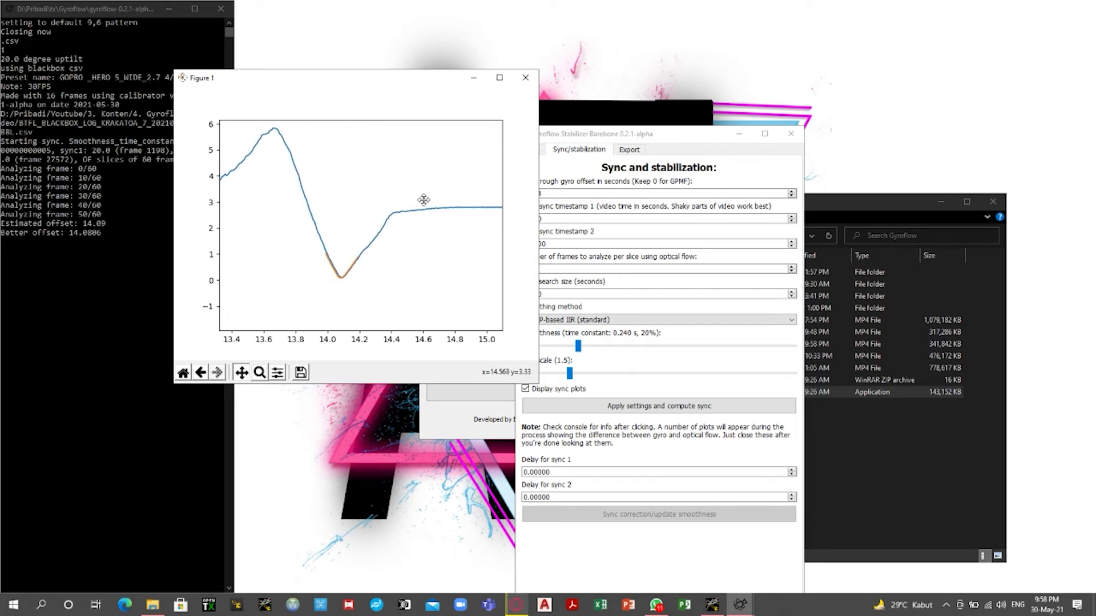
pyautogui.click(526, 79)
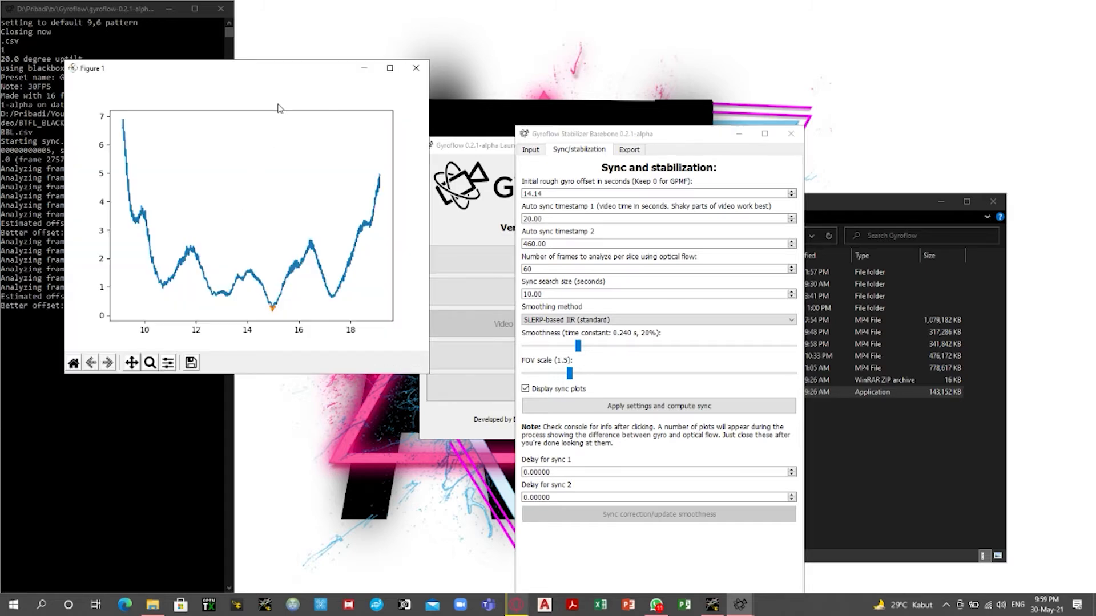
# - Inspect the lowest point of the second sync plot up close for both offset curves, and close the figure
pyautogui.moveTo(280, 75); pyautogui.dragTo(417, 116)
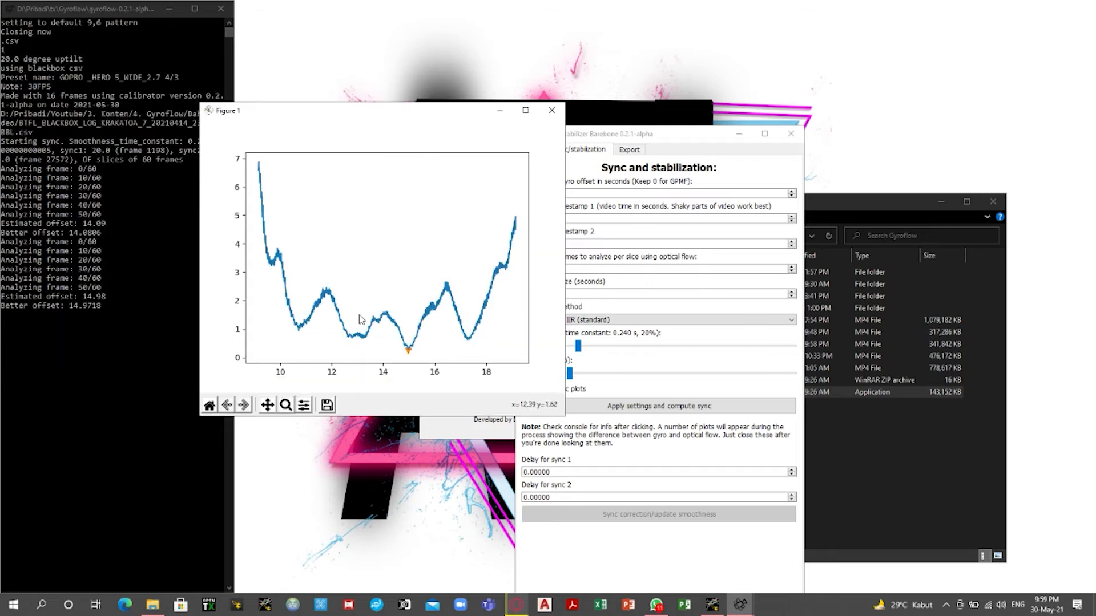
pyautogui.click(268, 405)
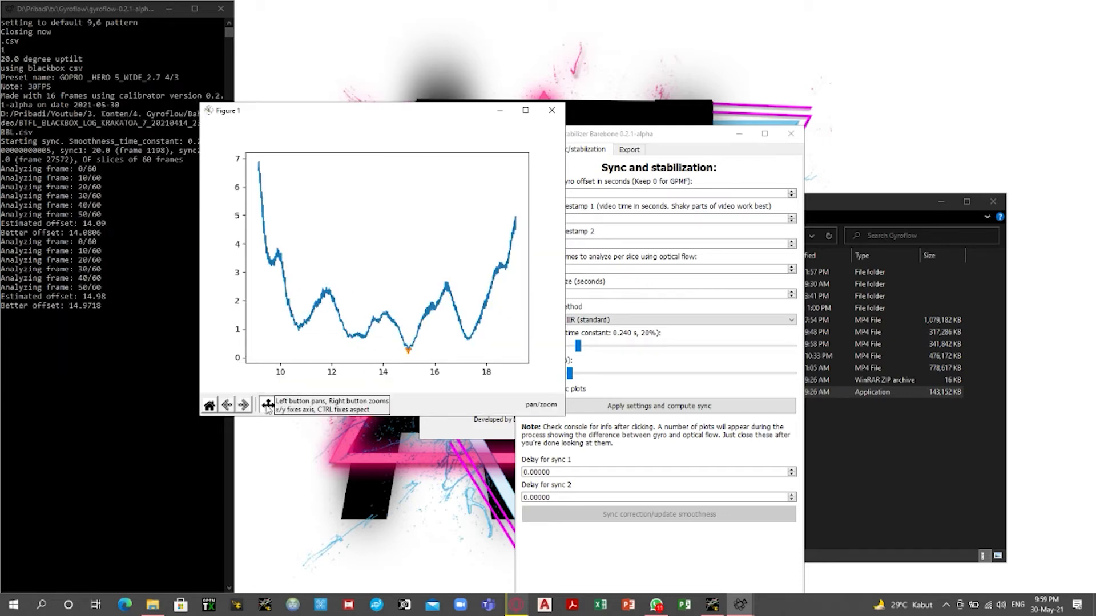
pyautogui.moveTo(415, 355); pyautogui.dragTo(481, 242)
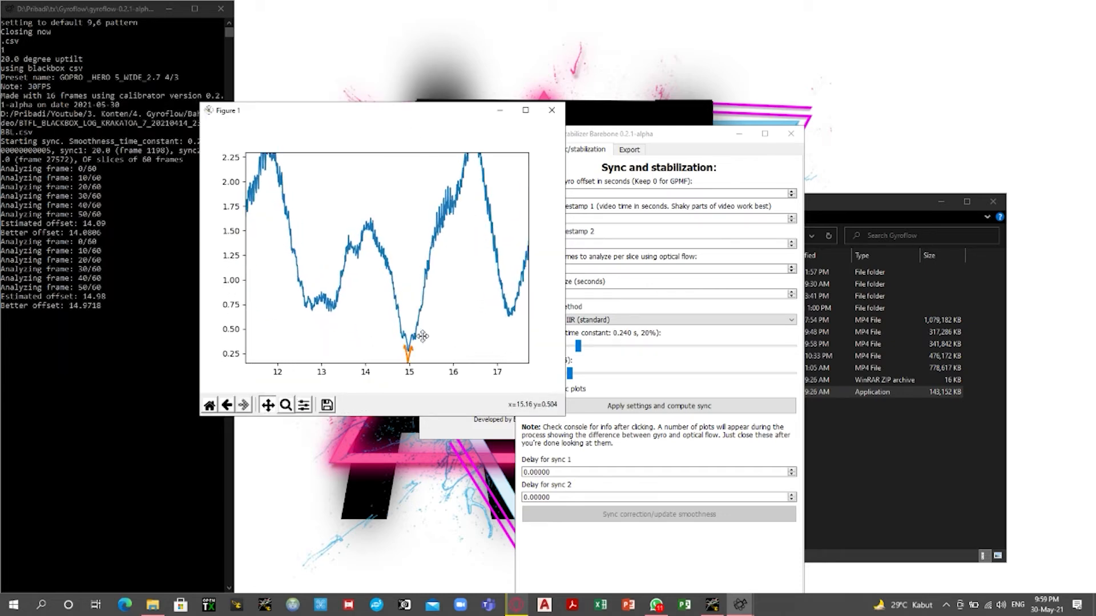
pyautogui.moveTo(417, 366); pyautogui.dragTo(404, 284)
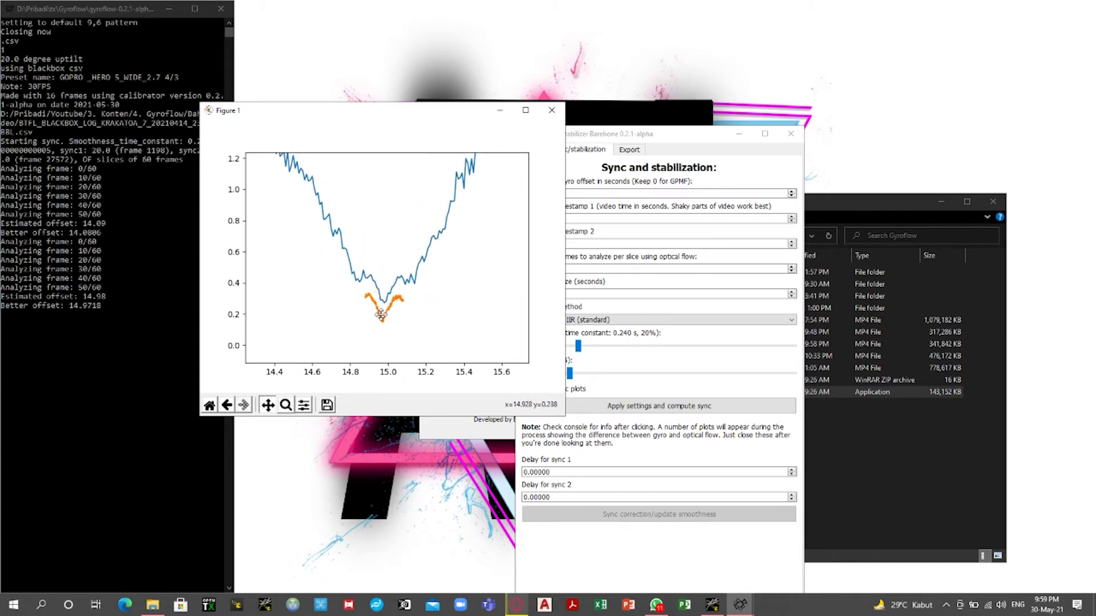
pyautogui.moveTo(392, 321); pyautogui.dragTo(501, 238)
pyautogui.moveTo(362, 331); pyautogui.dragTo(430, 286)
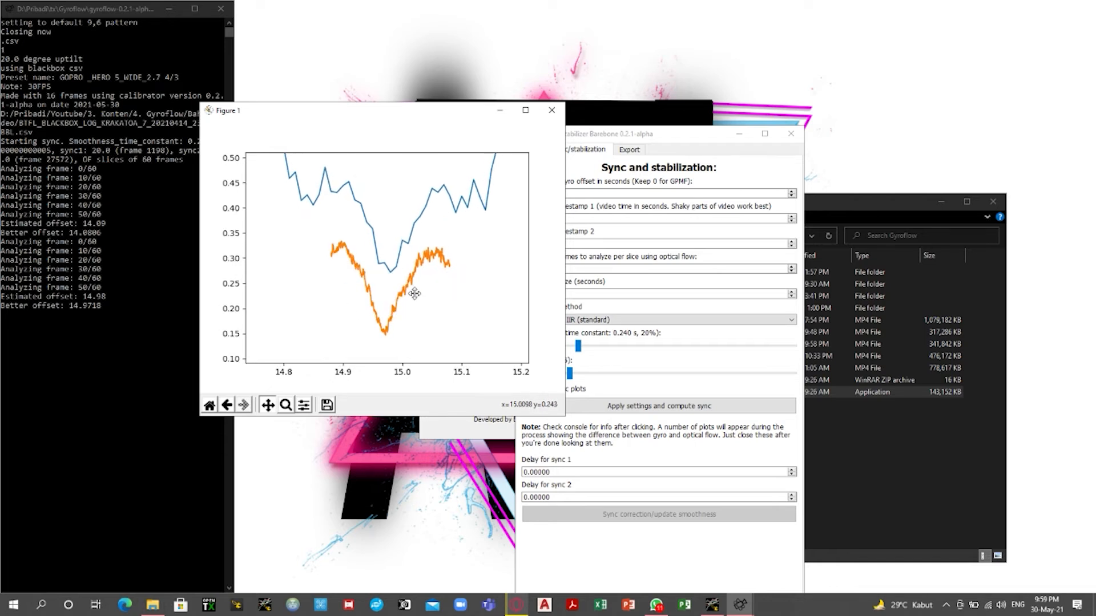
pyautogui.moveTo(443, 325); pyautogui.dragTo(365, 329)
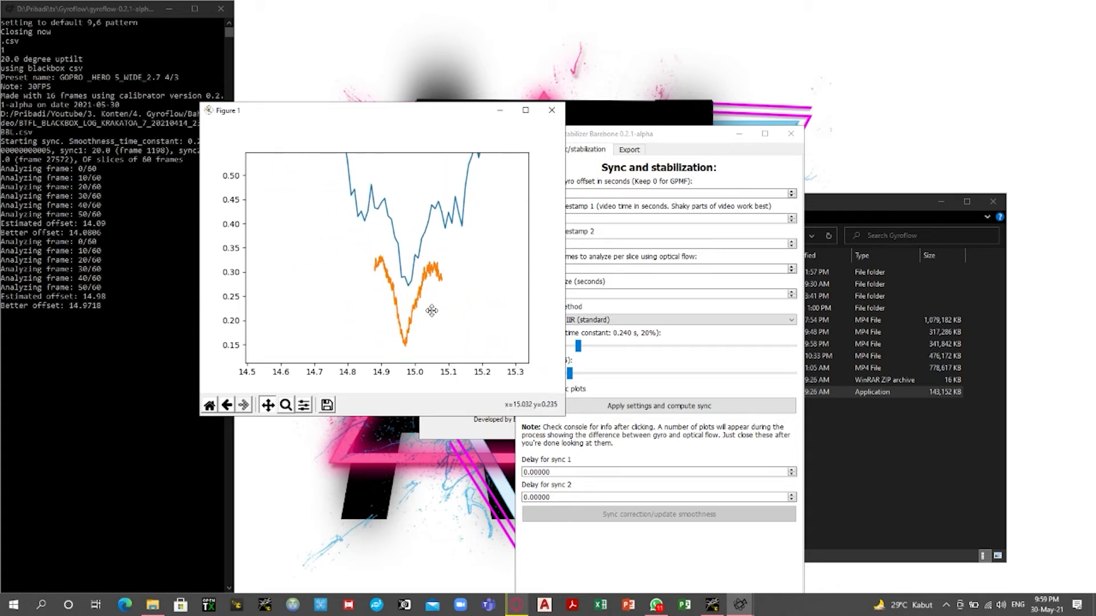
pyautogui.moveTo(424, 303)
pyautogui.mouseDown()
pyautogui.moveTo(377, 297)
pyautogui.moveTo(361, 311)
pyautogui.moveTo(415, 319)
pyautogui.mouseUp()
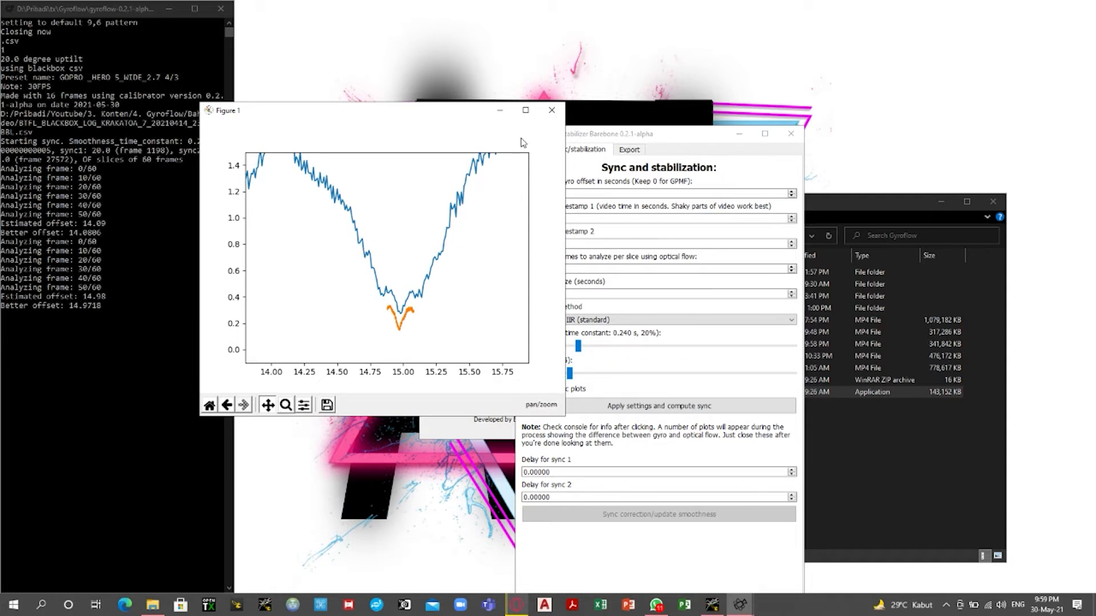
pyautogui.click(549, 116)
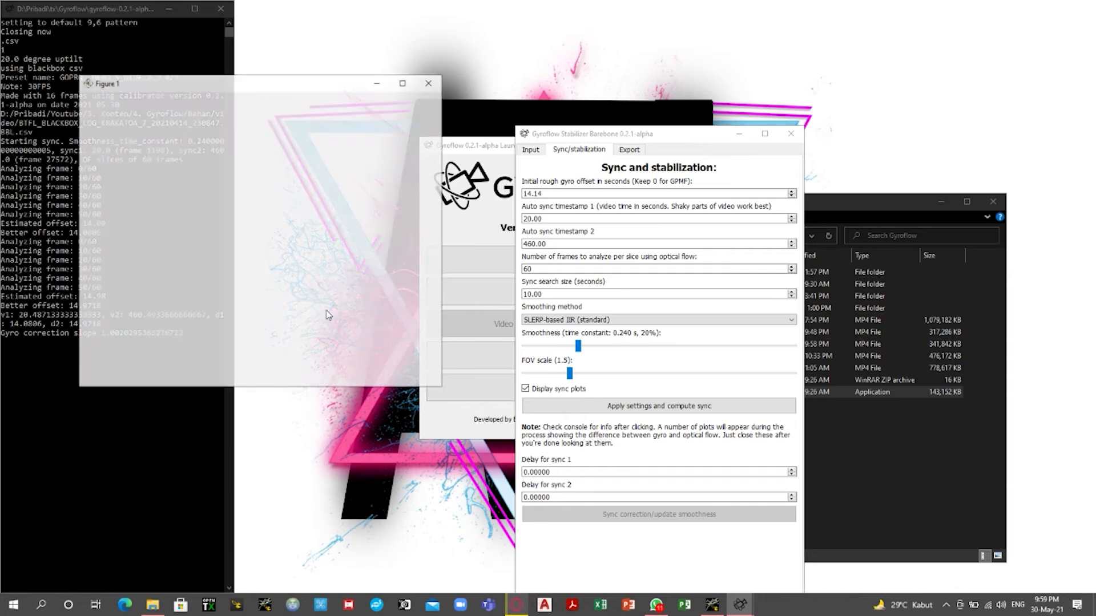
# - Enlarge the omega x, y and z plots around the first sync slice, near 20.9 seconds
pyautogui.moveTo(261, 86); pyautogui.dragTo(339, 97)
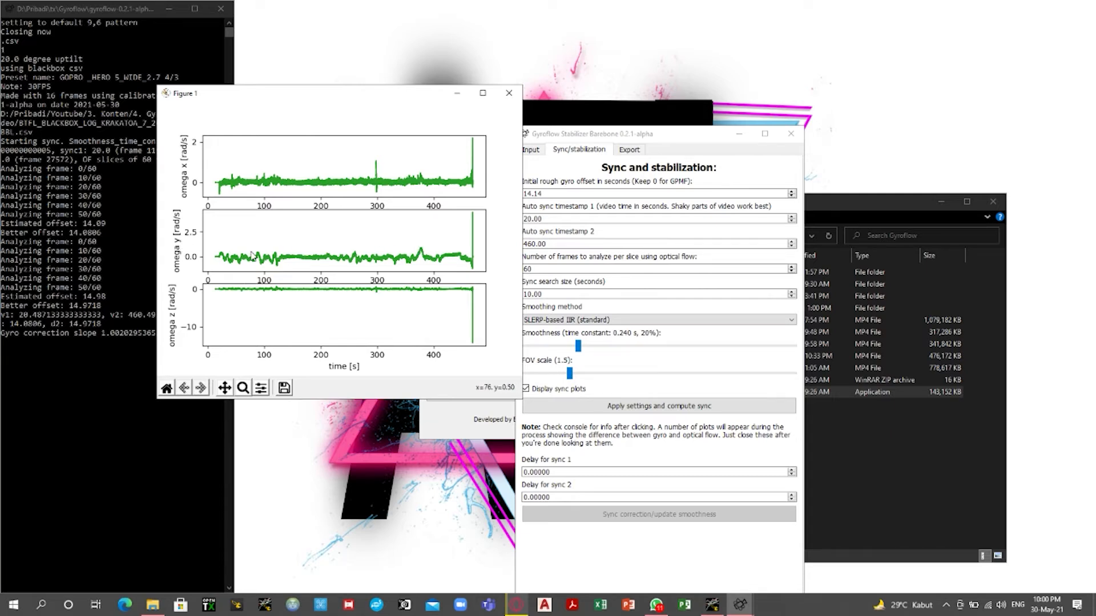
pyautogui.click(224, 388)
pyautogui.moveTo(243, 188); pyautogui.dragTo(267, 179)
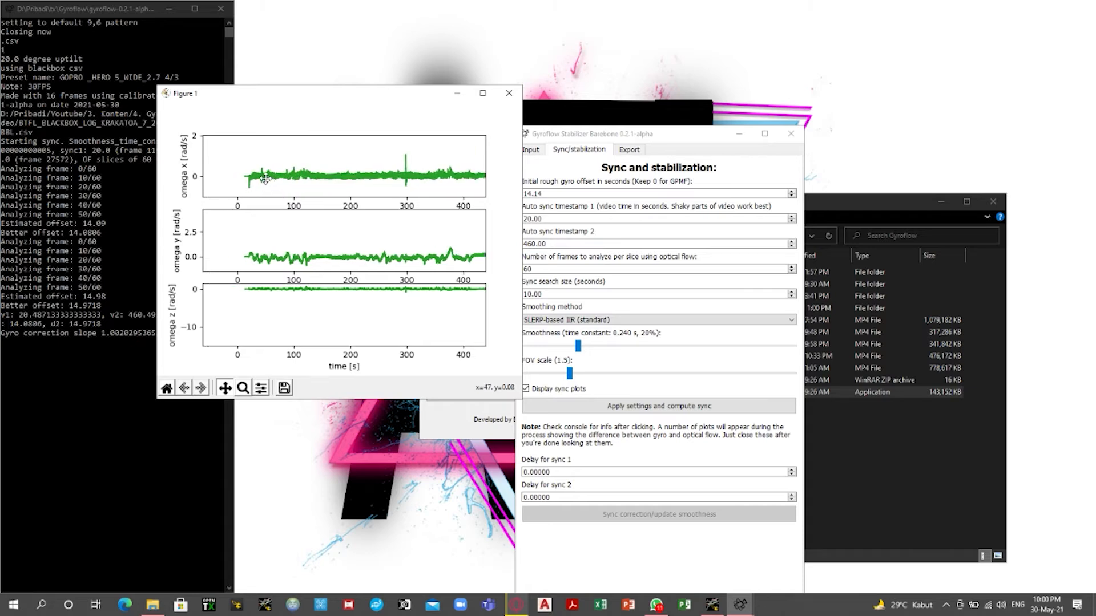
pyautogui.moveTo(255, 174); pyautogui.dragTo(523, 168)
pyautogui.moveTo(282, 192); pyautogui.dragTo(361, 188)
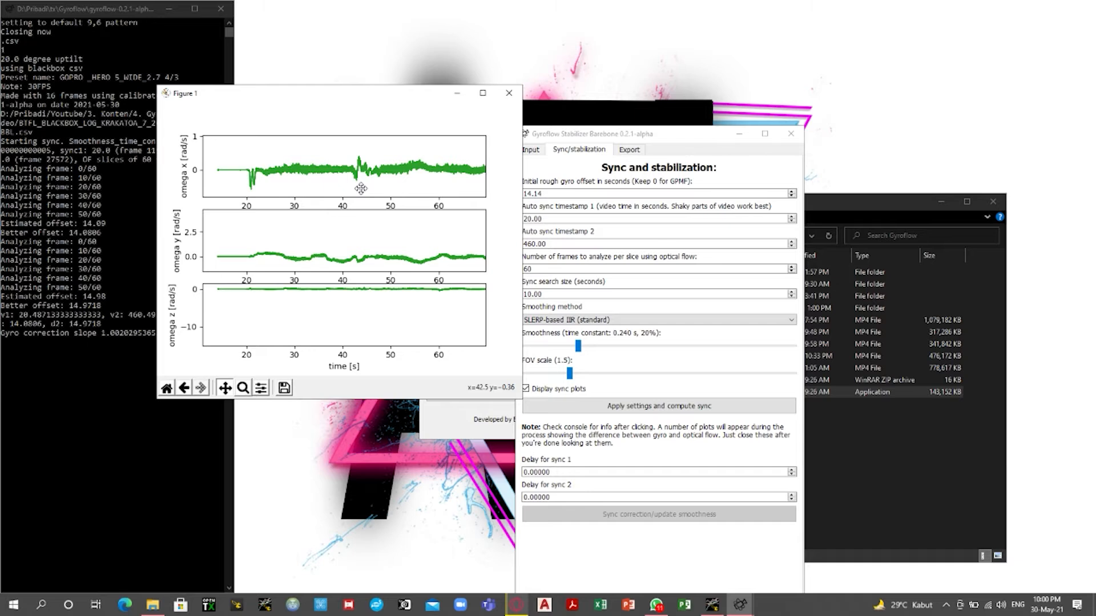
pyautogui.moveTo(282, 176); pyautogui.dragTo(424, 198)
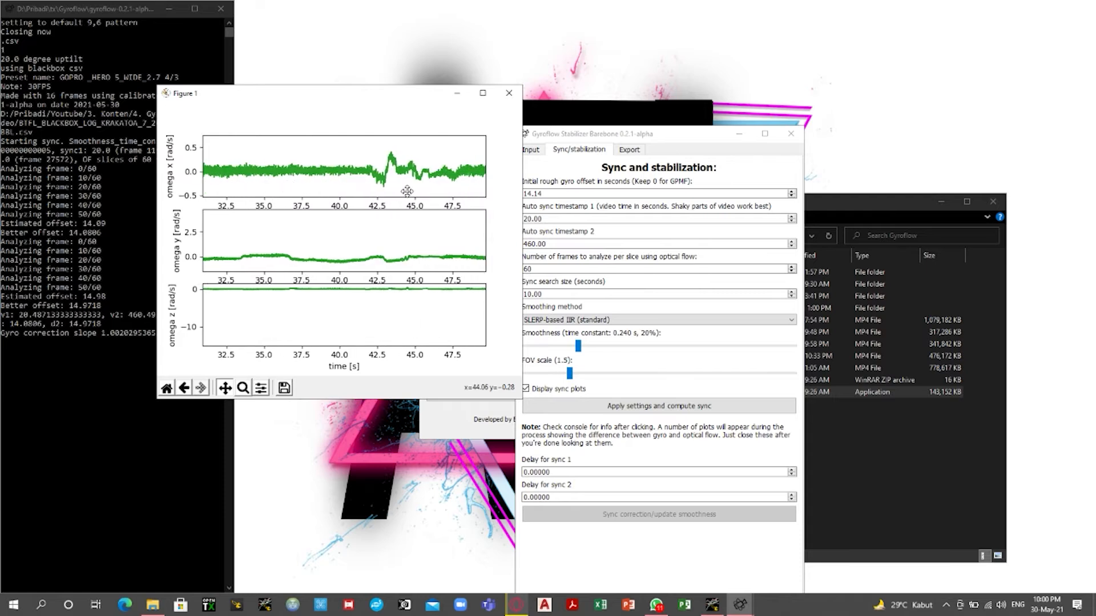
pyautogui.moveTo(502, 150); pyautogui.dragTo(562, 194)
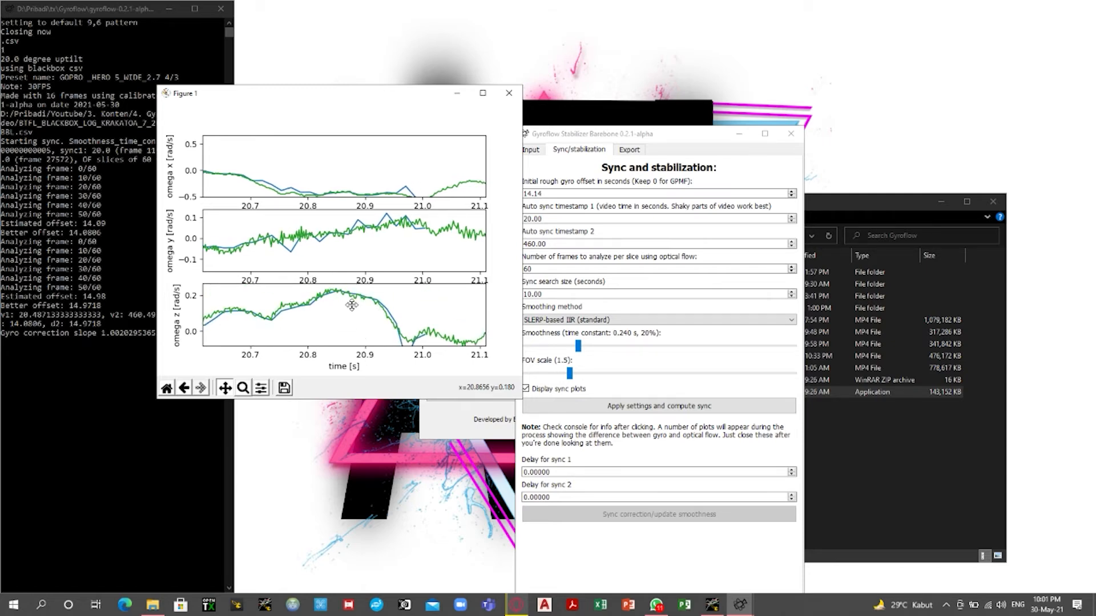
# - Compare the green and blue curves for omega z, omega y and omega x between about 20.5 and 21 seconds
pyautogui.moveTo(351, 320); pyautogui.dragTo(420, 326)
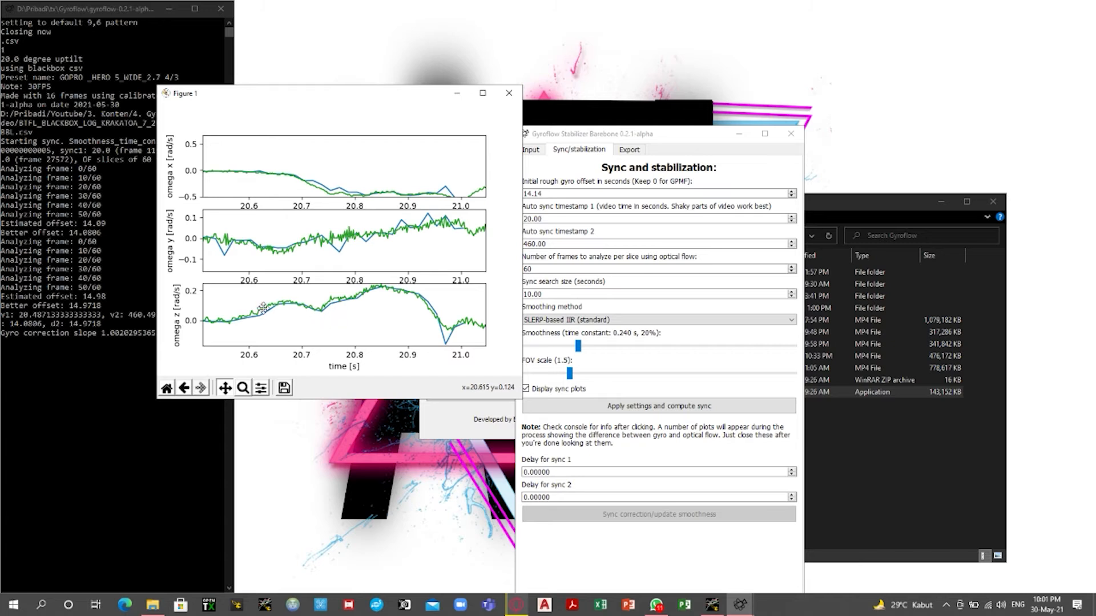
pyautogui.moveTo(348, 322); pyautogui.dragTo(397, 304)
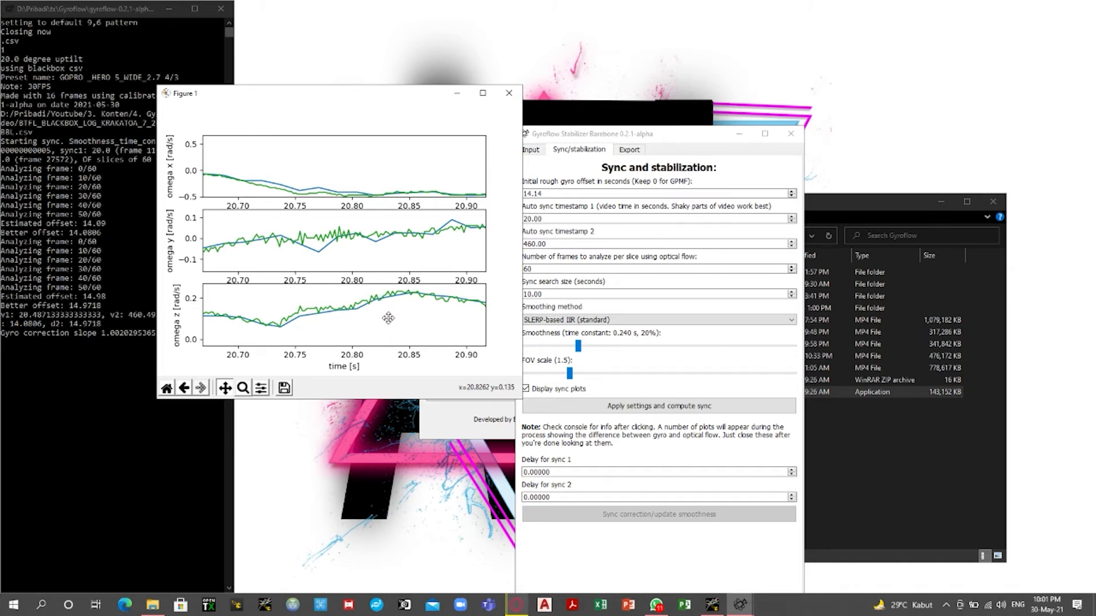
pyautogui.moveTo(434, 322); pyautogui.dragTo(329, 339)
pyautogui.moveTo(379, 335); pyautogui.dragTo(369, 321)
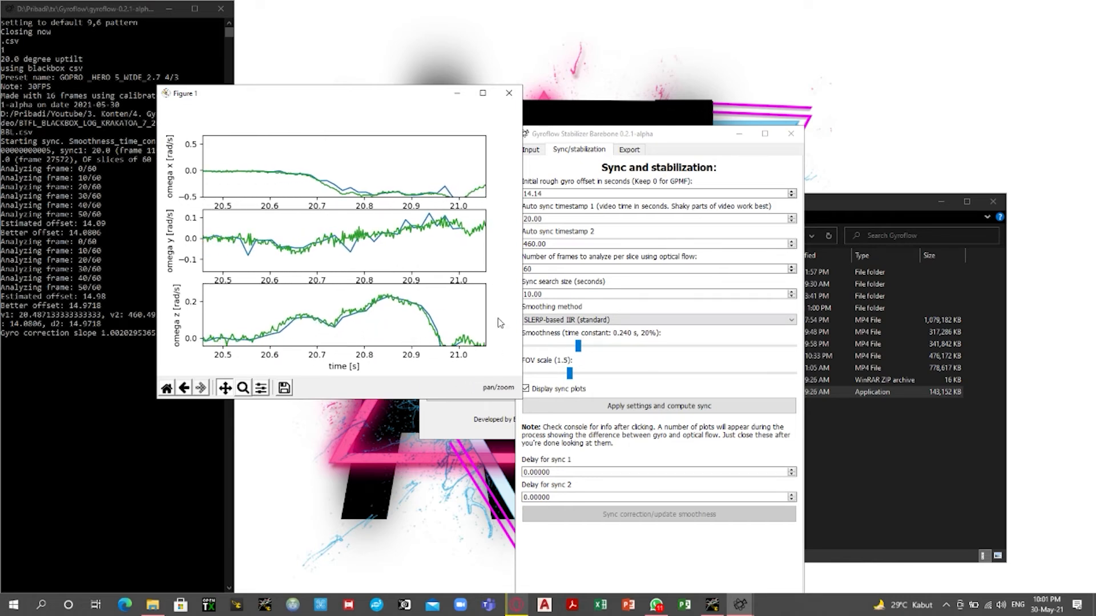
pyautogui.moveTo(376, 334); pyautogui.dragTo(370, 336)
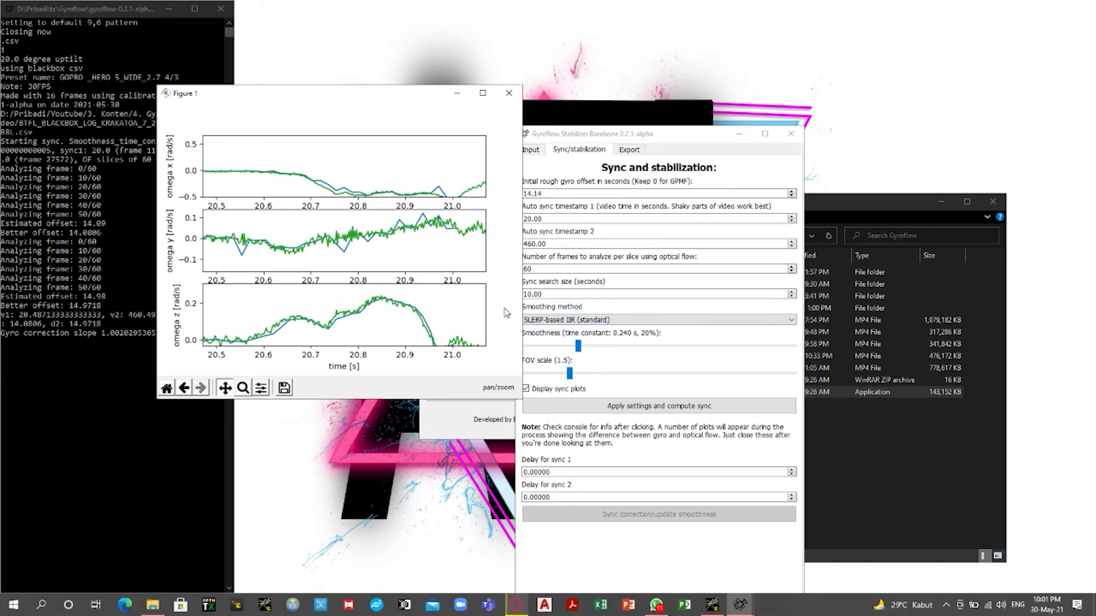
pyautogui.moveTo(376, 257); pyautogui.dragTo(334, 256)
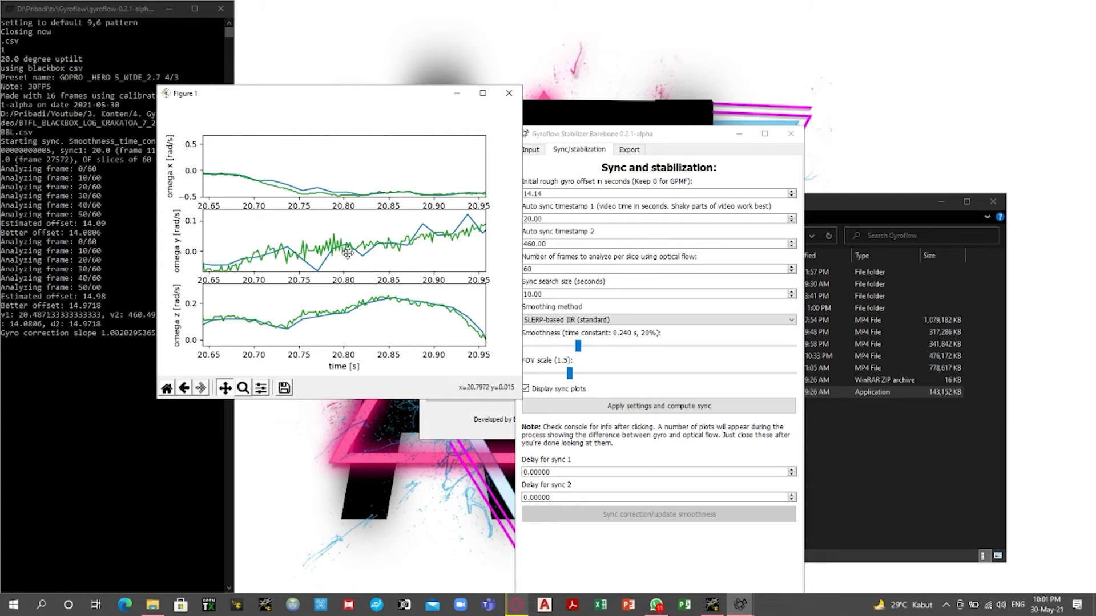
pyautogui.moveTo(368, 260); pyautogui.dragTo(361, 259)
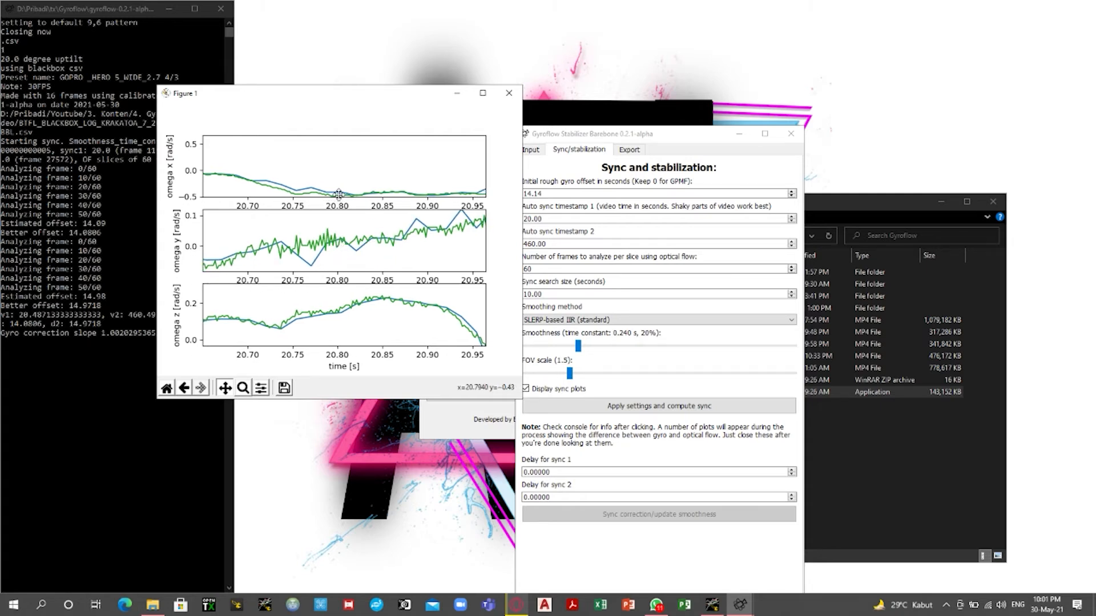
pyautogui.moveTo(336, 199); pyautogui.dragTo(341, 180)
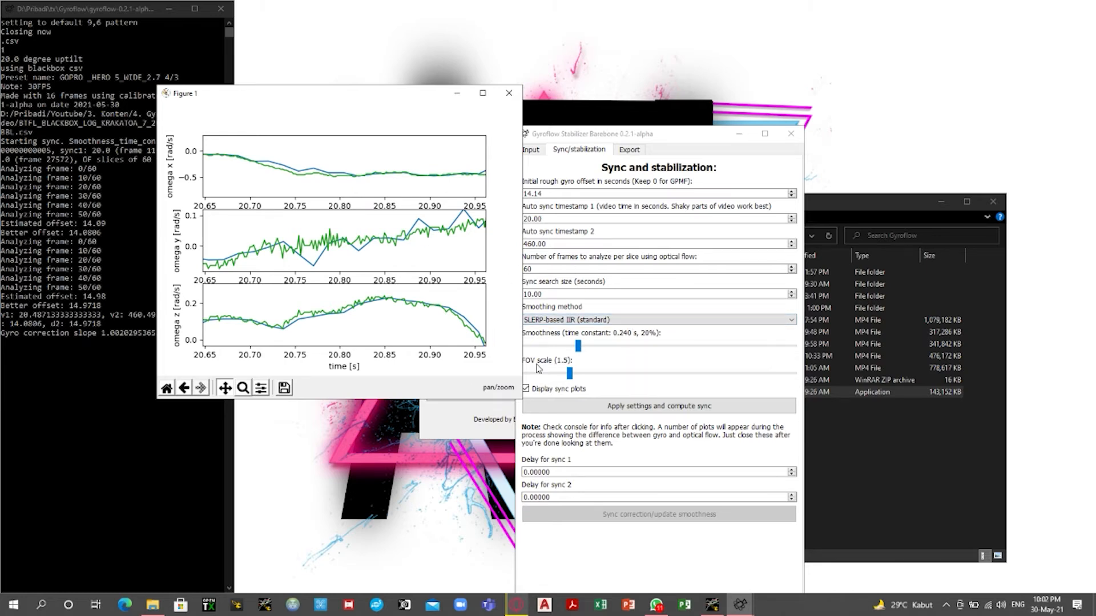
# - Check the input parameters, including the low-pass filter cutoff, and return to the sync and stabilization settings
pyautogui.click(598, 135)
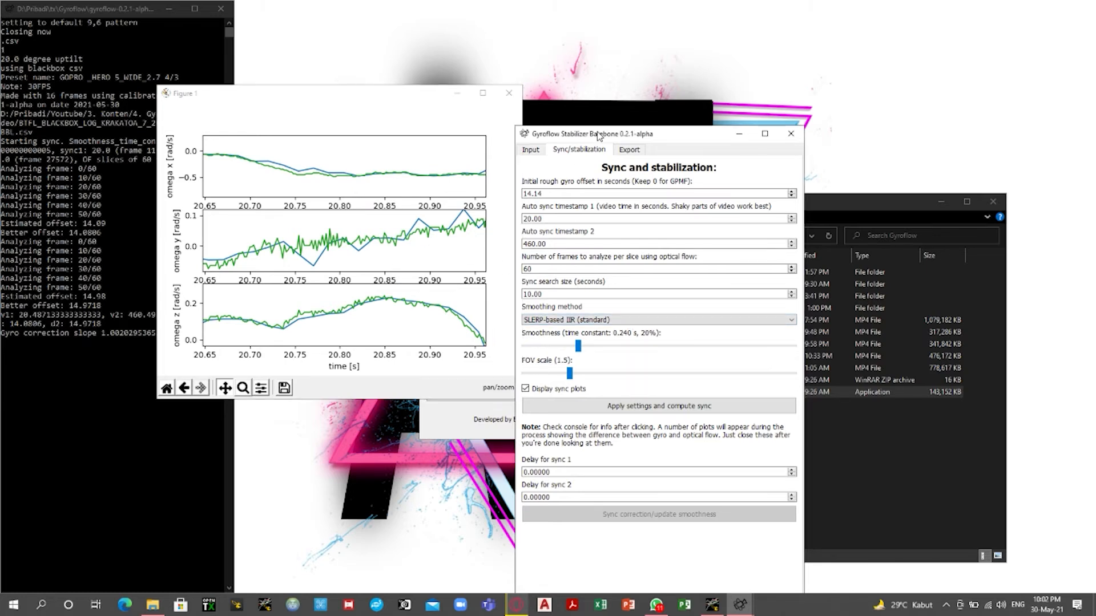
pyautogui.click(529, 151)
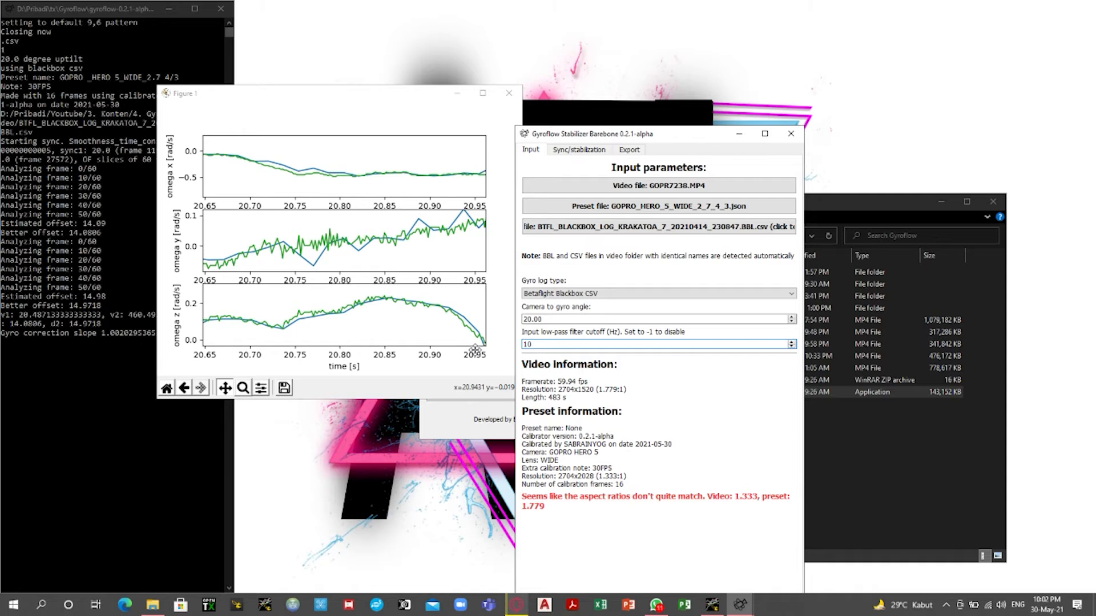
pyautogui.click(579, 151)
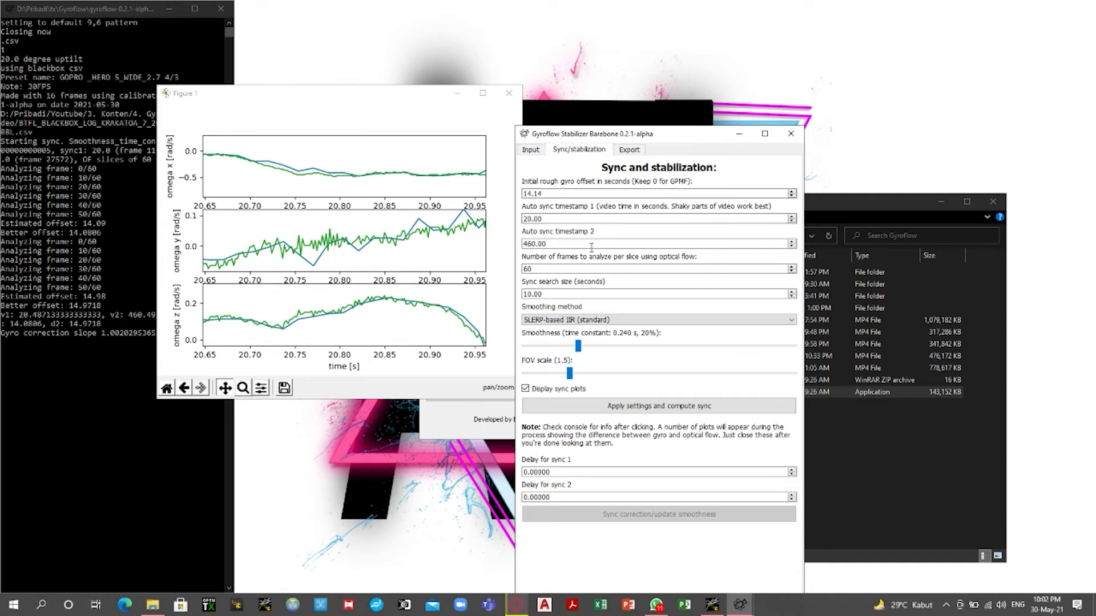
# - Find a shaky section near 43 seconds in the omega plots and set auto sync timestamp 1 to 43
pyautogui.moveTo(338, 183); pyautogui.dragTo(301, 274)
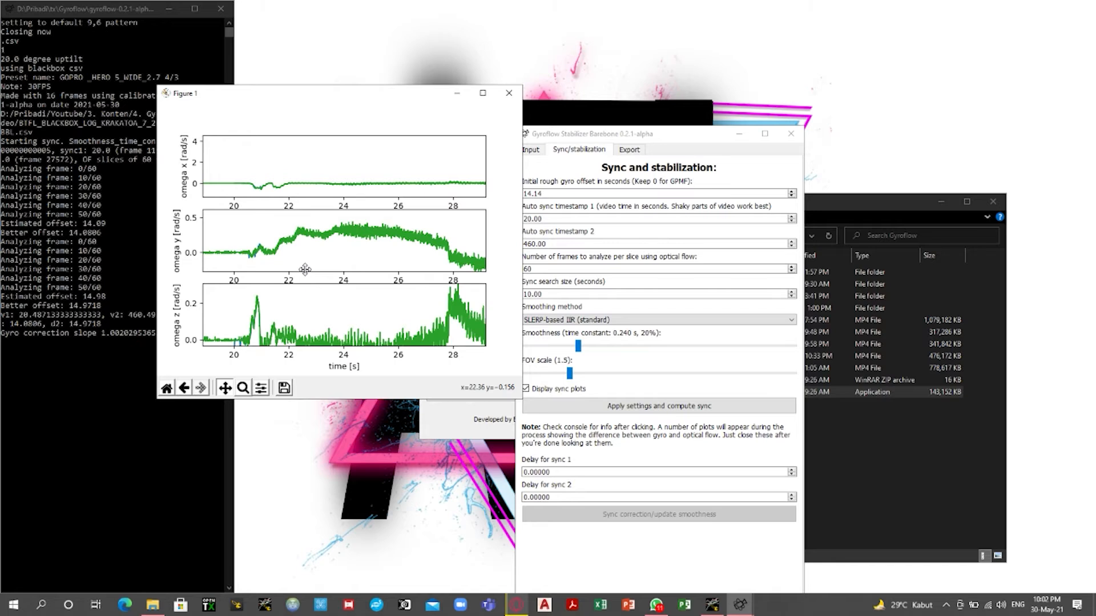
pyautogui.moveTo(395, 253); pyautogui.dragTo(367, 242)
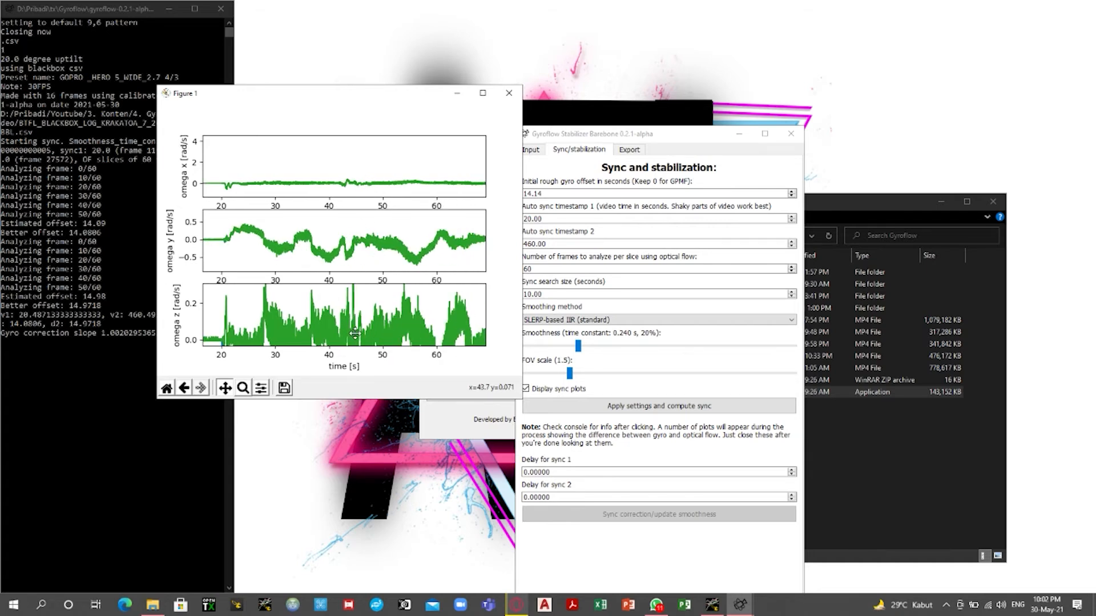
pyautogui.moveTo(354, 187); pyautogui.dragTo(508, 173)
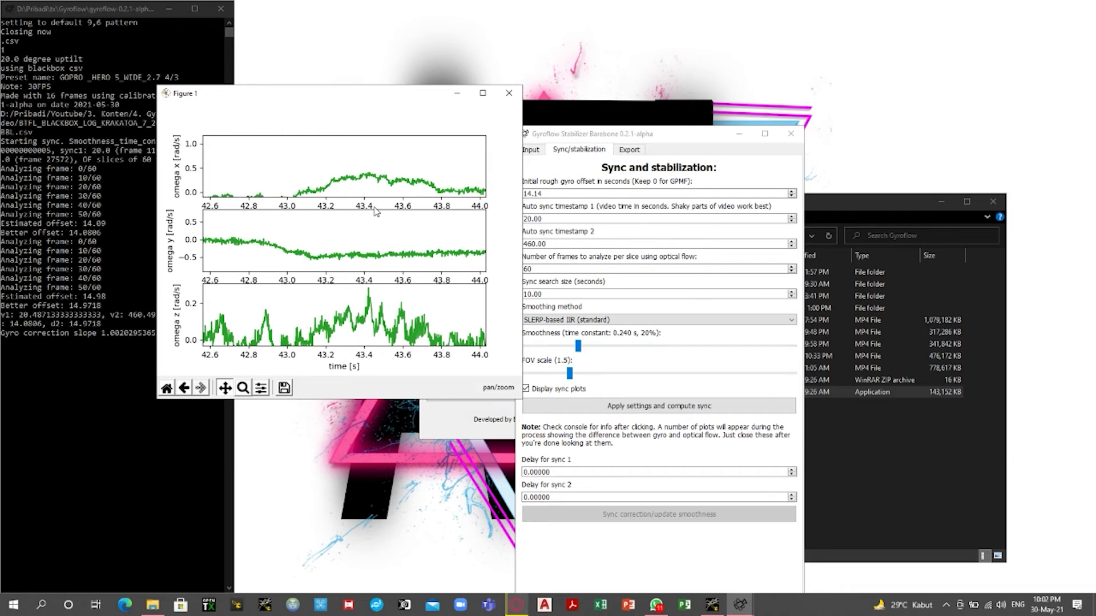
pyautogui.click(574, 220)
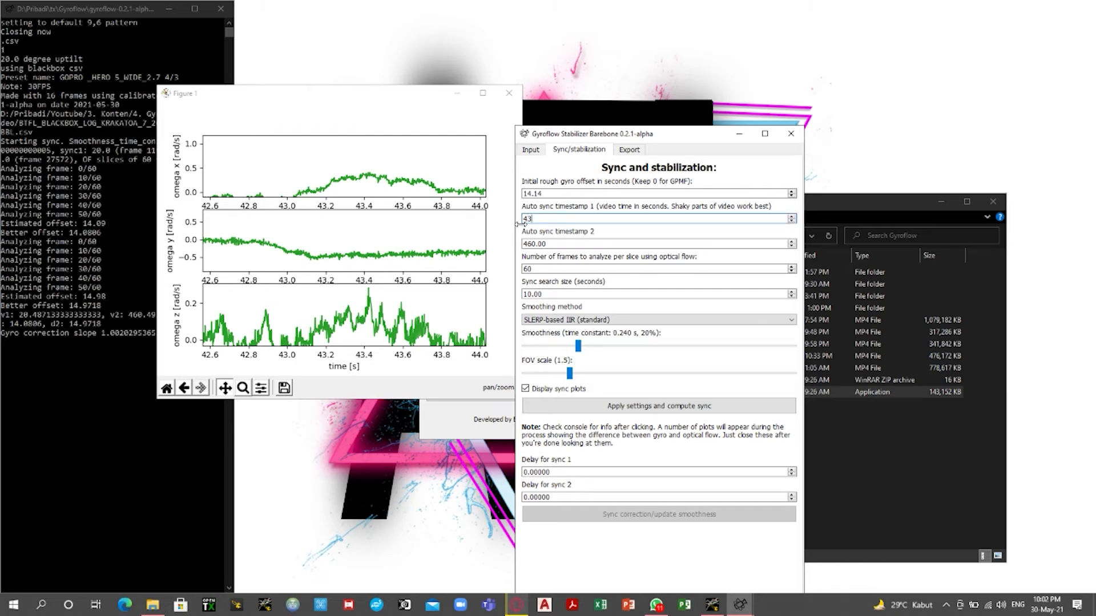
pyautogui.click(562, 246)
# - Examine the omega curves around the second sync slice, near 460 seconds, and close the figure
pyautogui.moveTo(435, 251); pyautogui.dragTo(376, 251)
pyautogui.moveTo(474, 256); pyautogui.dragTo(592, 226)
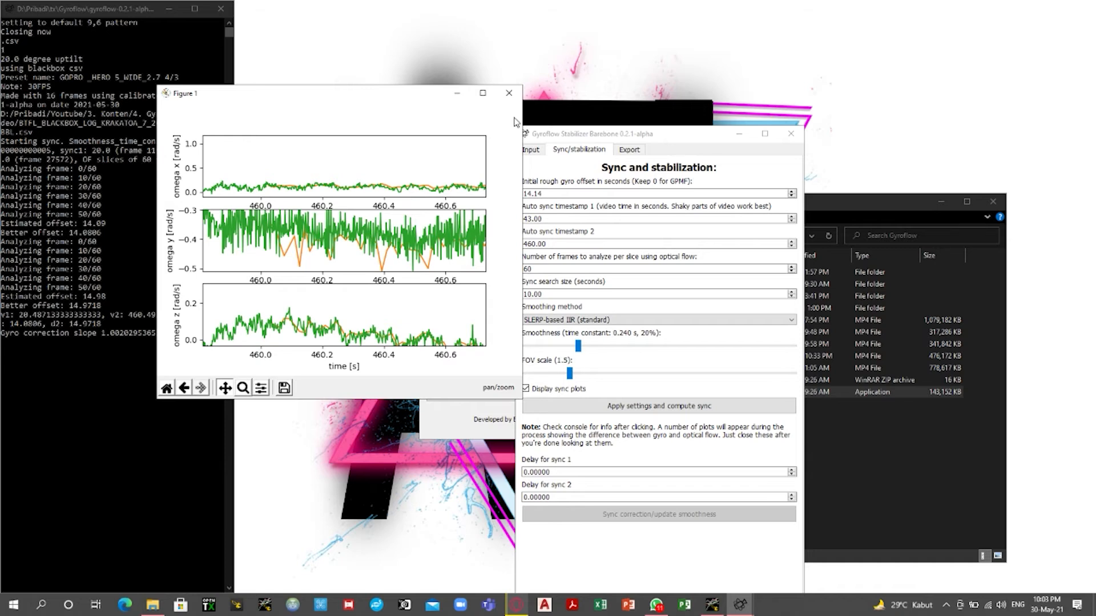
pyautogui.click(517, 99)
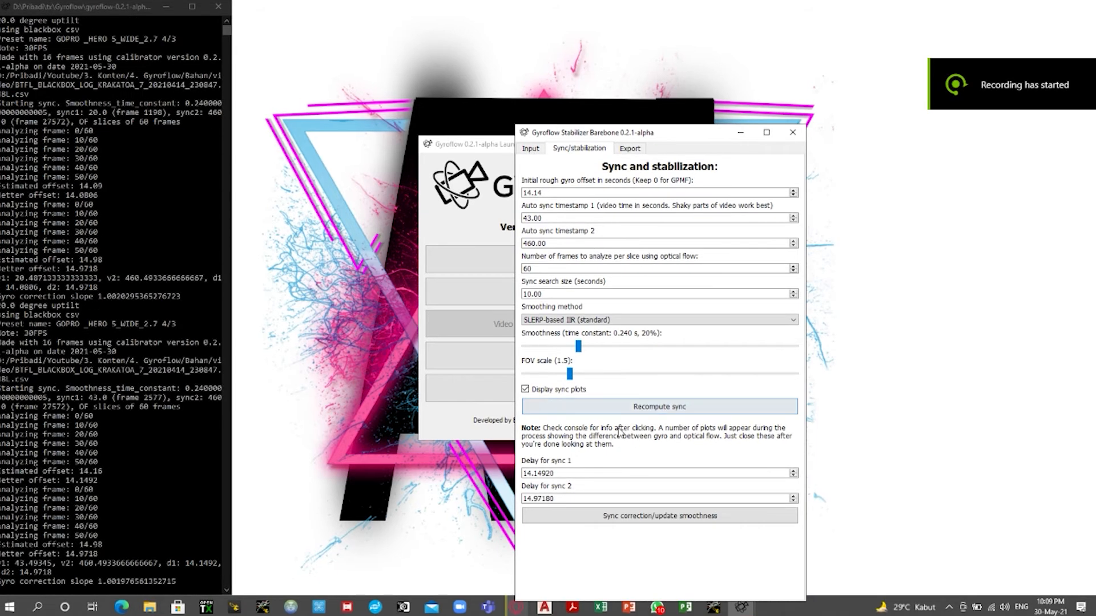
# - Recompute the sync and enlarge the lowest point of the first sync plot to compare both offset curves
pyautogui.click(635, 409)
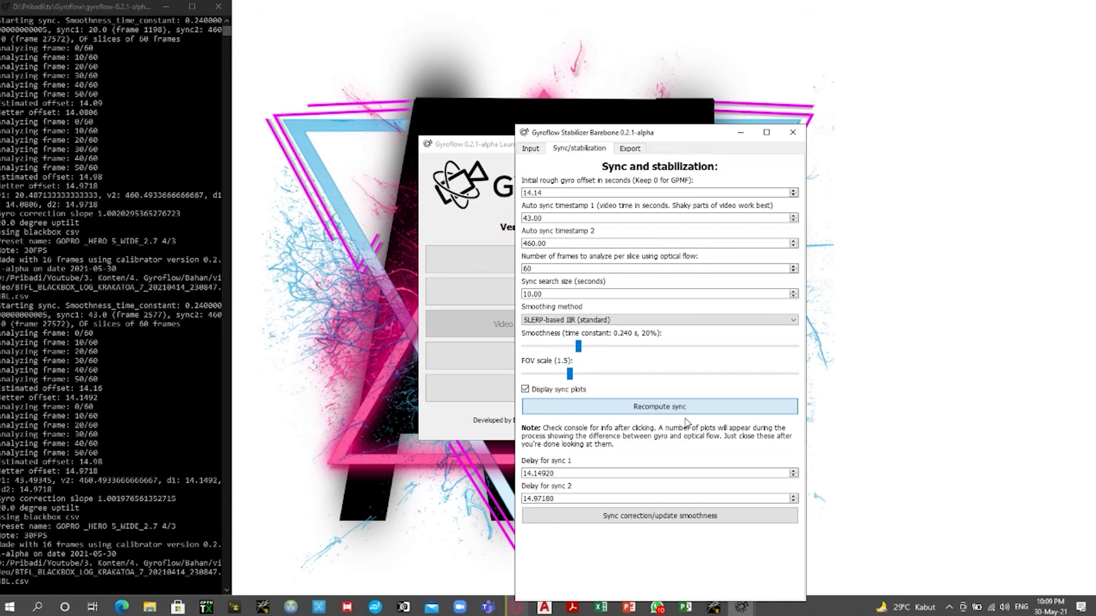
pyautogui.moveTo(228, 34); pyautogui.dragTo(393, 131)
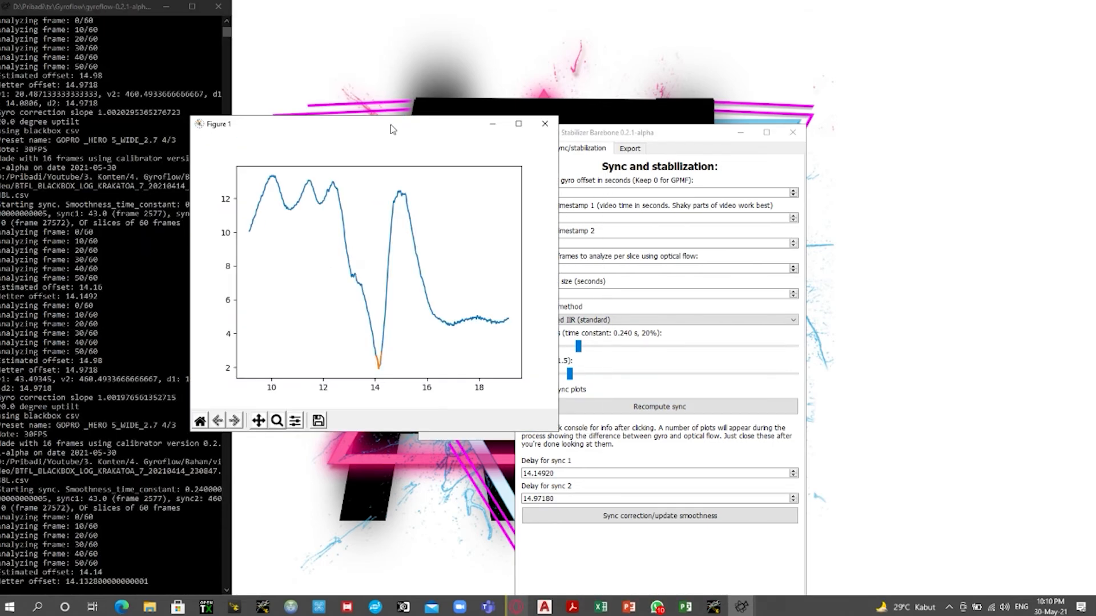
pyautogui.click(259, 421)
pyautogui.moveTo(382, 372); pyautogui.dragTo(372, 342)
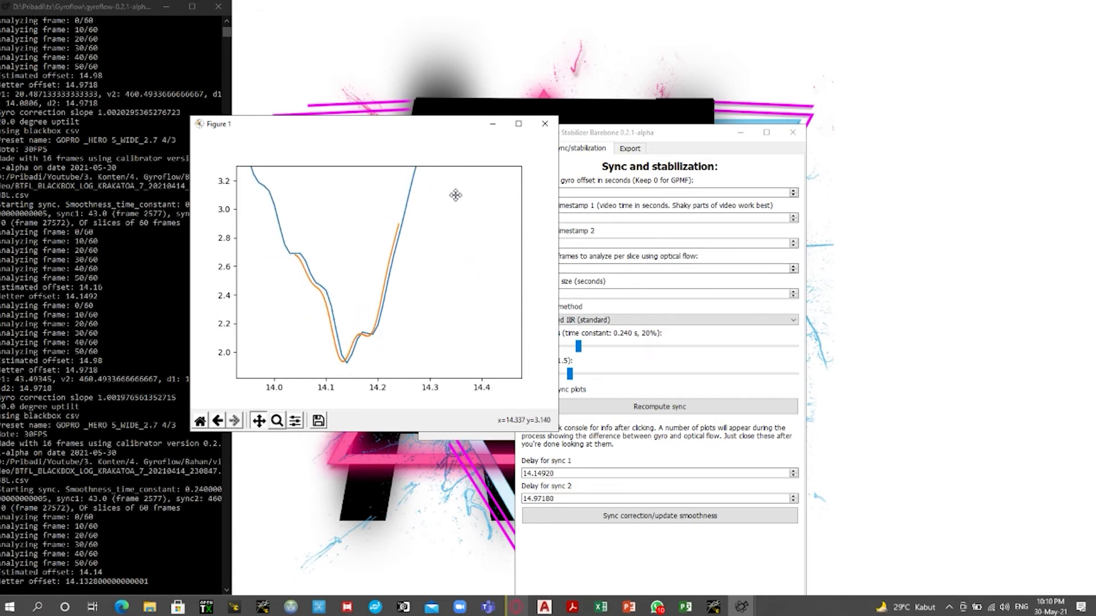
# - Review the input parameters, inspect the lowest point of the second sync plot, and close its figure
pyautogui.click(615, 137)
pyautogui.click(531, 149)
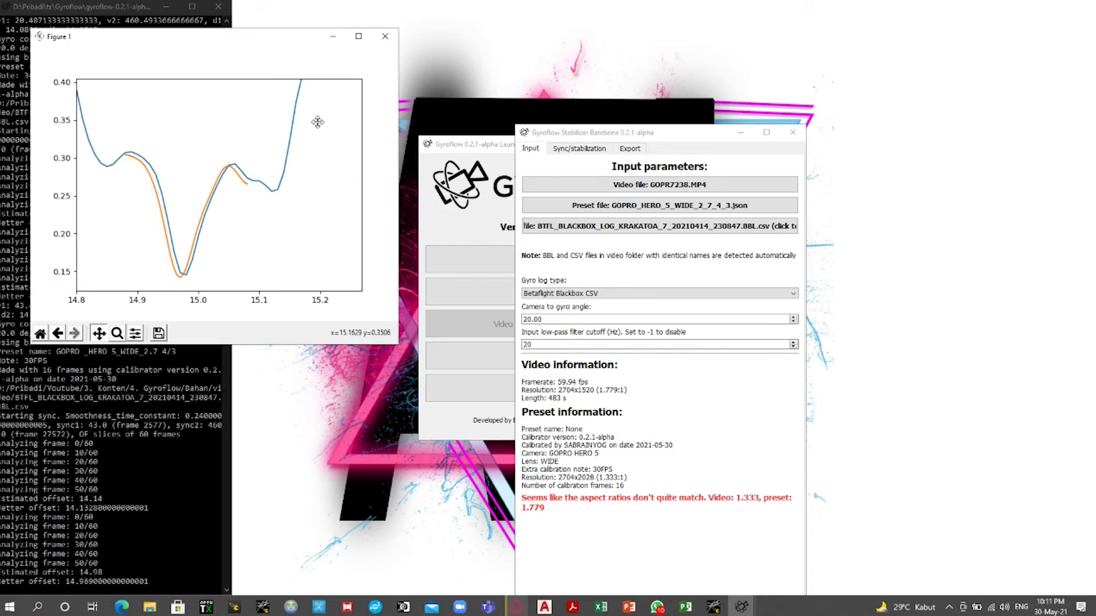
pyautogui.click(385, 38)
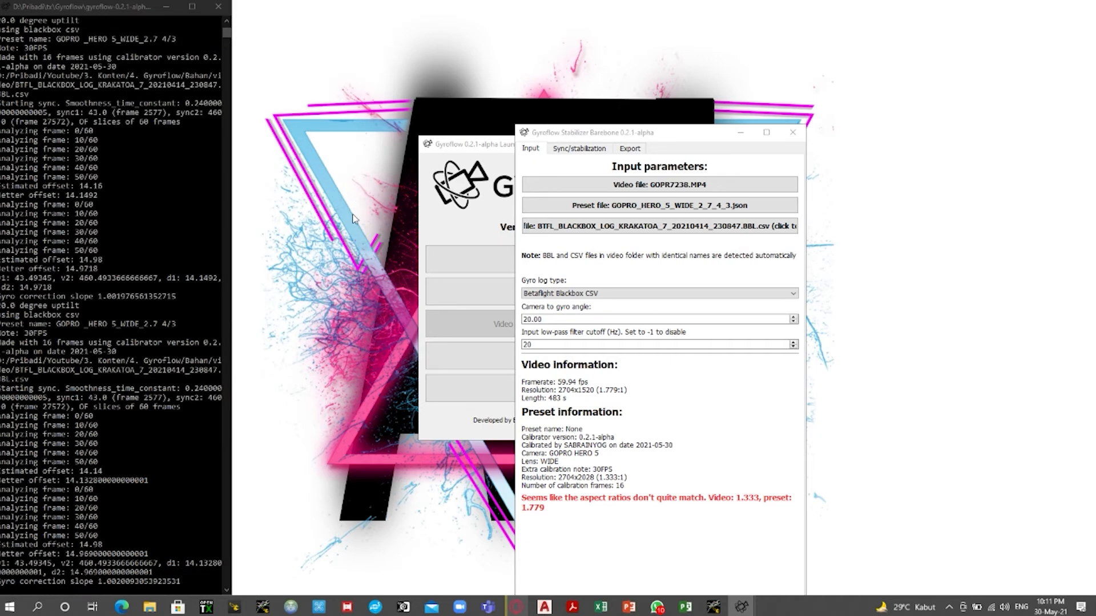
# - Enlarge the omega x plot around the first sync slice, near 43 seconds, and compare its blue and green curves
pyautogui.moveTo(274, 58); pyautogui.dragTo(347, 108)
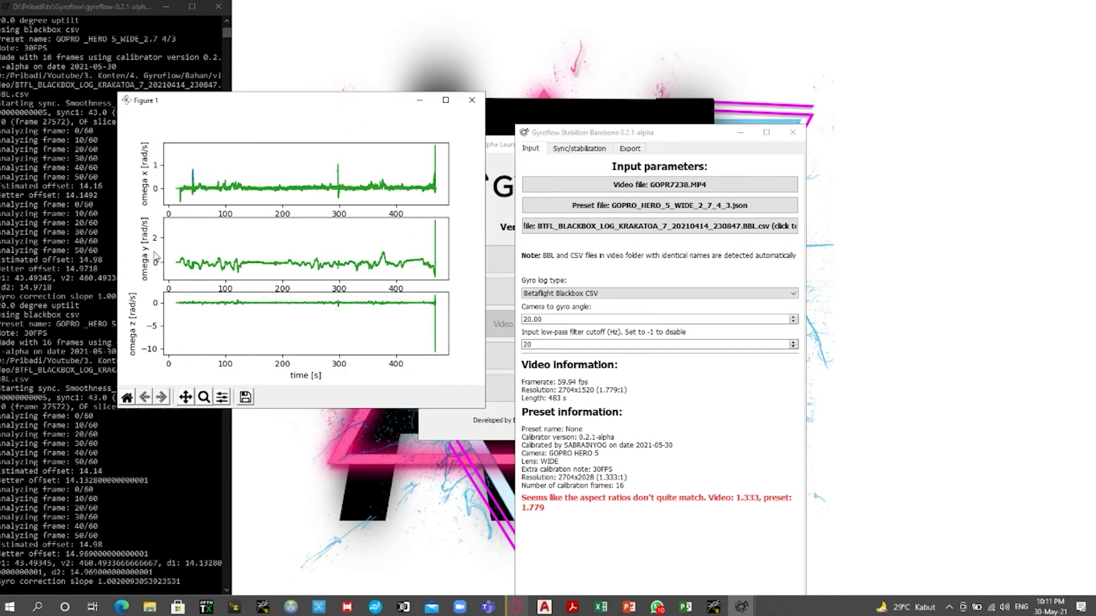
pyautogui.click(185, 398)
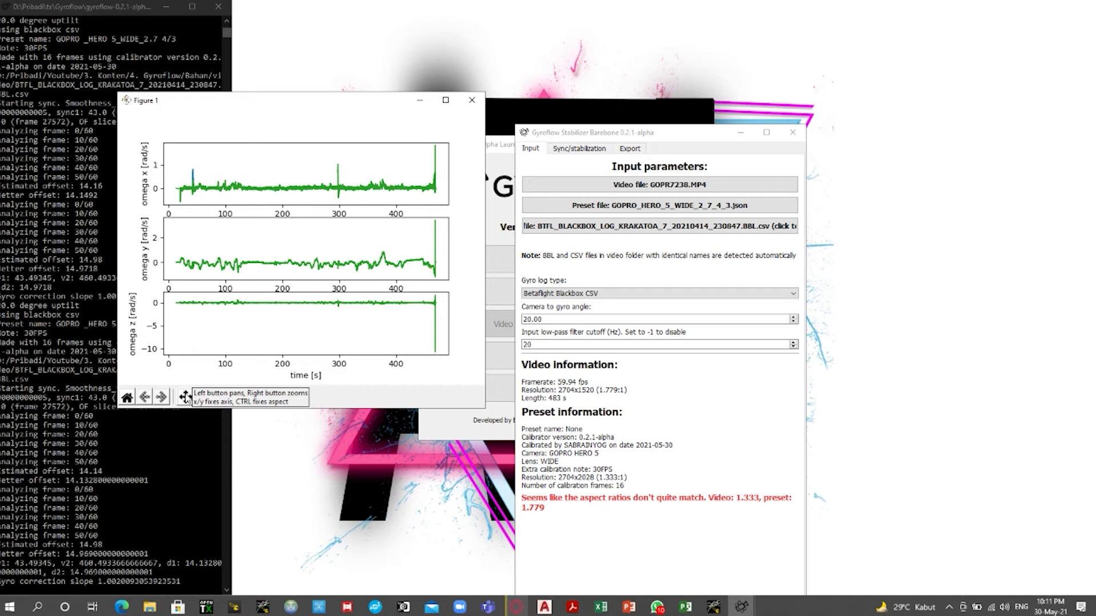
pyautogui.moveTo(207, 197); pyautogui.dragTo(537, 191)
pyautogui.moveTo(432, 182); pyautogui.dragTo(262, 182)
pyautogui.moveTo(257, 181); pyautogui.dragTo(456, 180)
pyautogui.moveTo(309, 153); pyautogui.dragTo(217, 193)
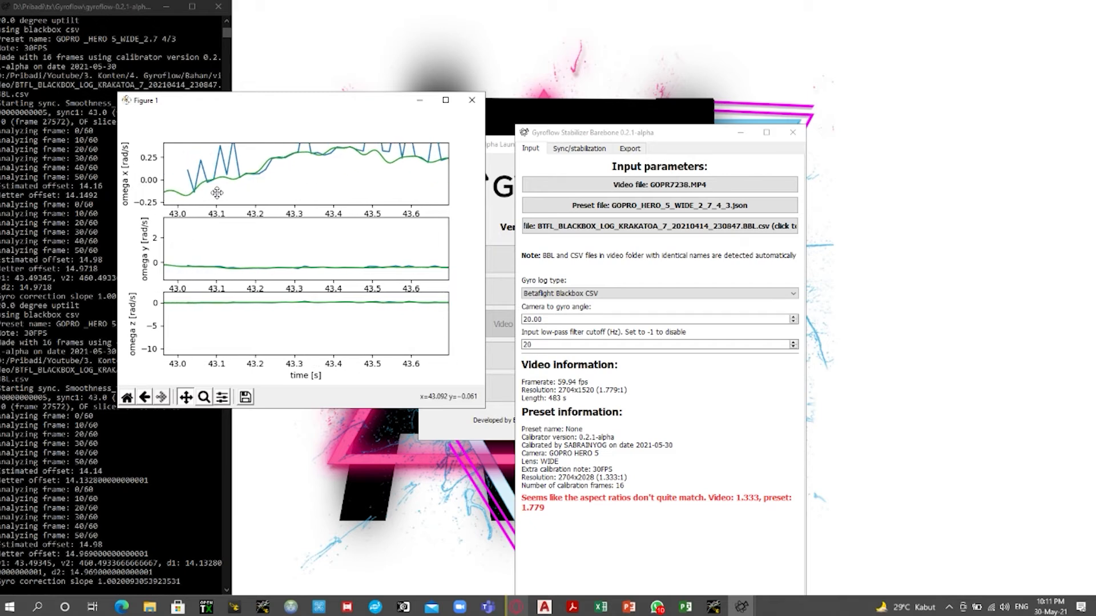
pyautogui.moveTo(419, 168); pyautogui.dragTo(333, 173)
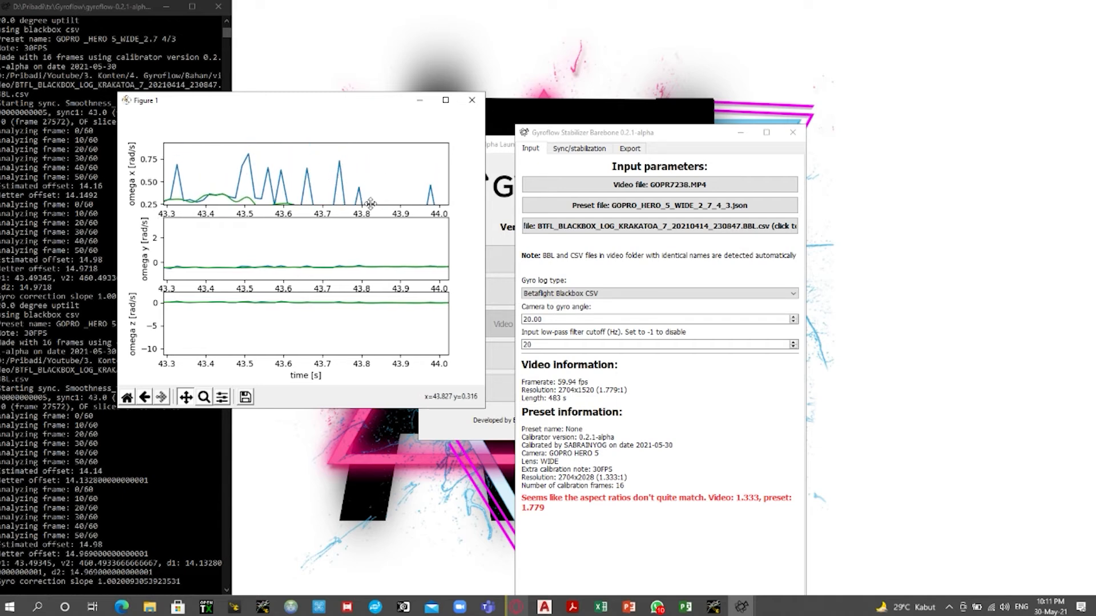
# - Compare the blue and green curves for omega y and omega z between about 43 and 43.9 seconds
pyautogui.moveTo(286, 256); pyautogui.dragTo(299, 173)
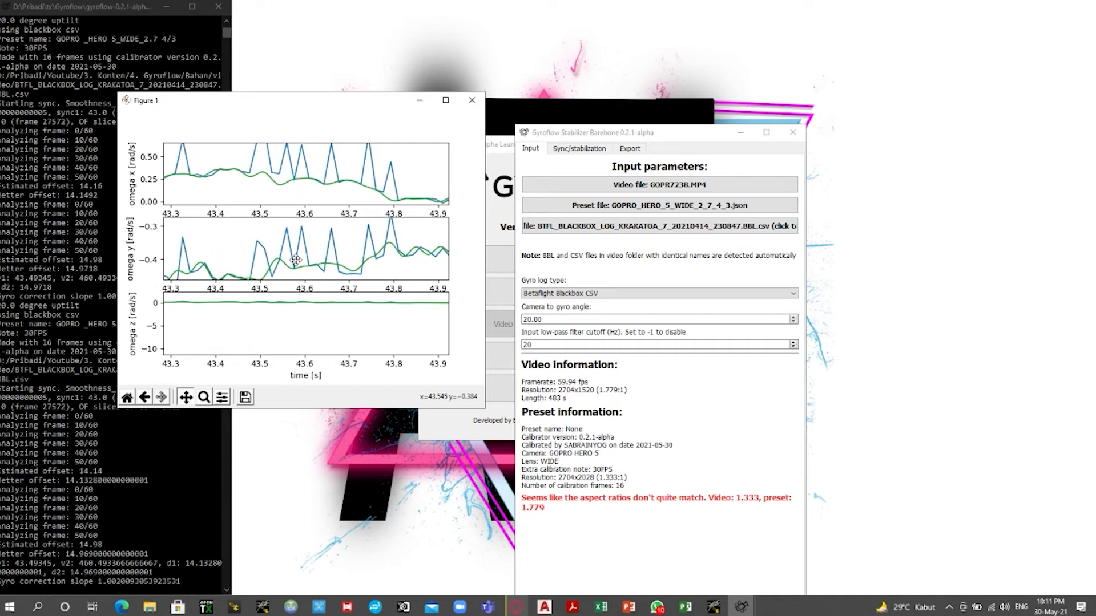
pyautogui.moveTo(307, 259); pyautogui.dragTo(329, 267)
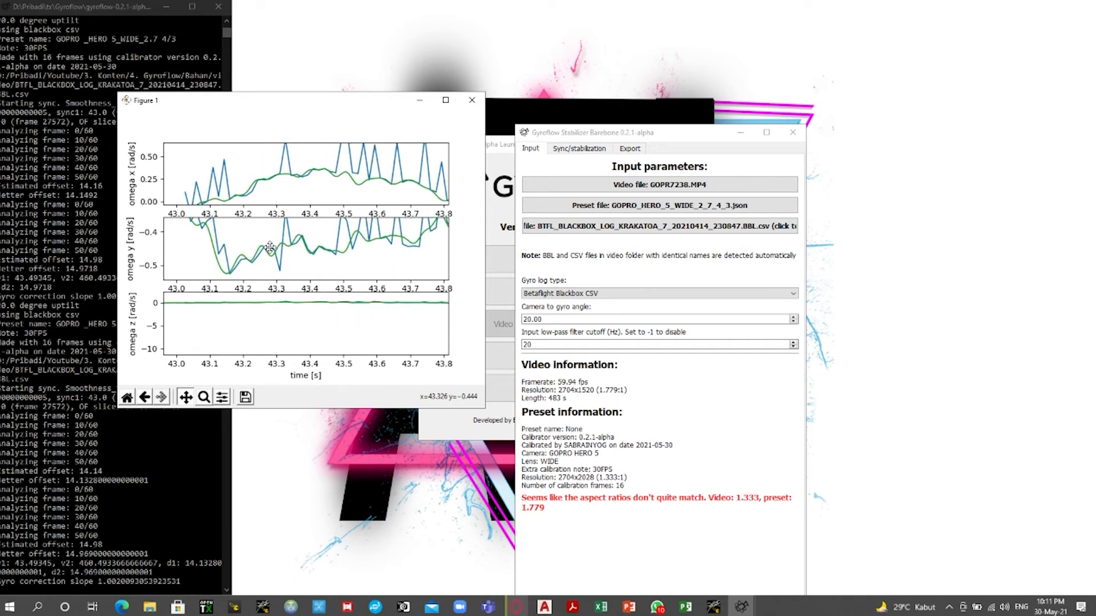
pyautogui.moveTo(395, 249); pyautogui.dragTo(274, 345)
pyautogui.moveTo(297, 280); pyautogui.dragTo(321, 234)
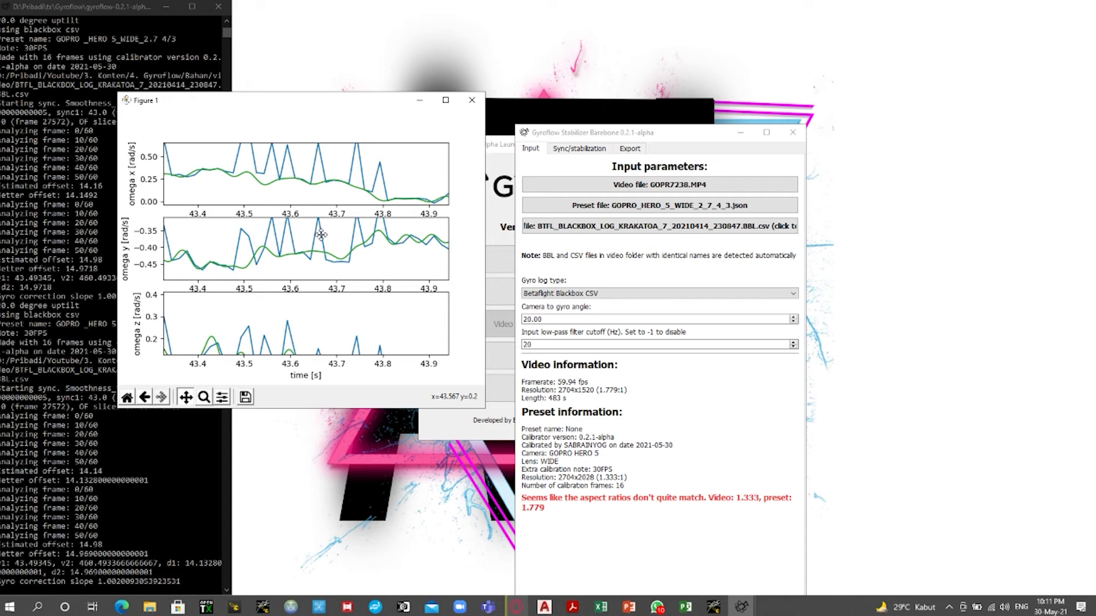
# - Go to the second sync slice near 460 seconds and compare the orange and green curves for omega z
pyautogui.moveTo(250, 333); pyautogui.dragTo(346, 339)
pyautogui.moveTo(247, 332); pyautogui.dragTo(200, 337)
pyautogui.moveTo(388, 338); pyautogui.dragTo(1, 409)
pyautogui.moveTo(355, 341); pyautogui.dragTo(103, 316)
pyautogui.moveTo(343, 342); pyautogui.dragTo(224, 335)
pyautogui.moveTo(434, 337); pyautogui.dragTo(198, 331)
pyautogui.moveTo(335, 337); pyautogui.dragTo(102, 317)
pyautogui.moveTo(434, 331); pyautogui.dragTo(580, 311)
pyautogui.moveTo(352, 323); pyautogui.dragTo(585, 298)
pyautogui.moveTo(404, 335); pyautogui.dragTo(318, 340)
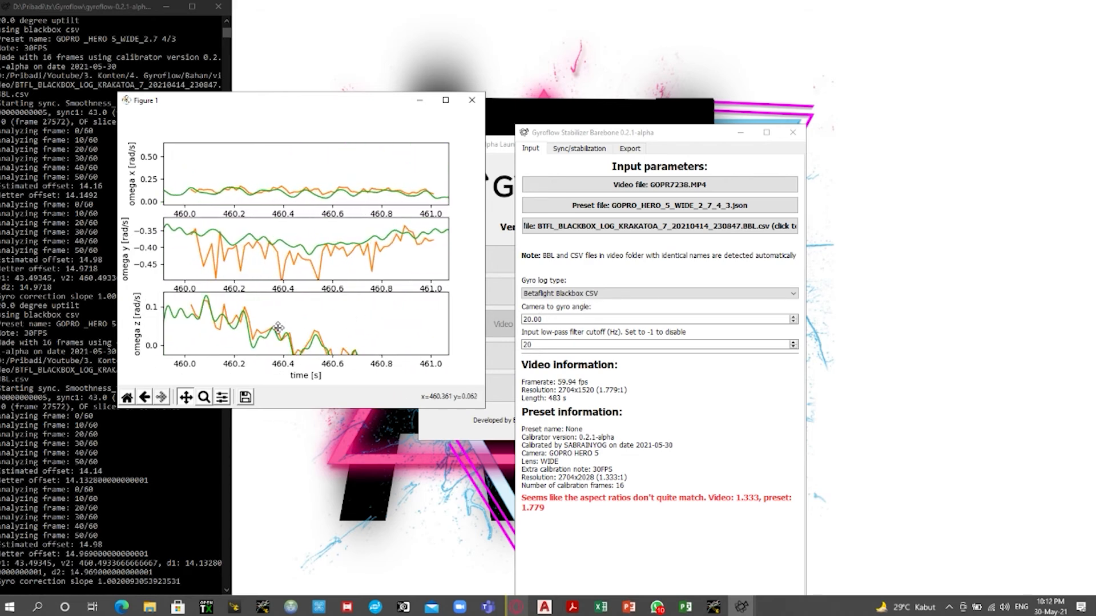
# - Compare the orange and green curves for omega x and omega y between about 460 and 461 seconds, and close the figure
pyautogui.moveTo(324, 251); pyautogui.dragTo(223, 233)
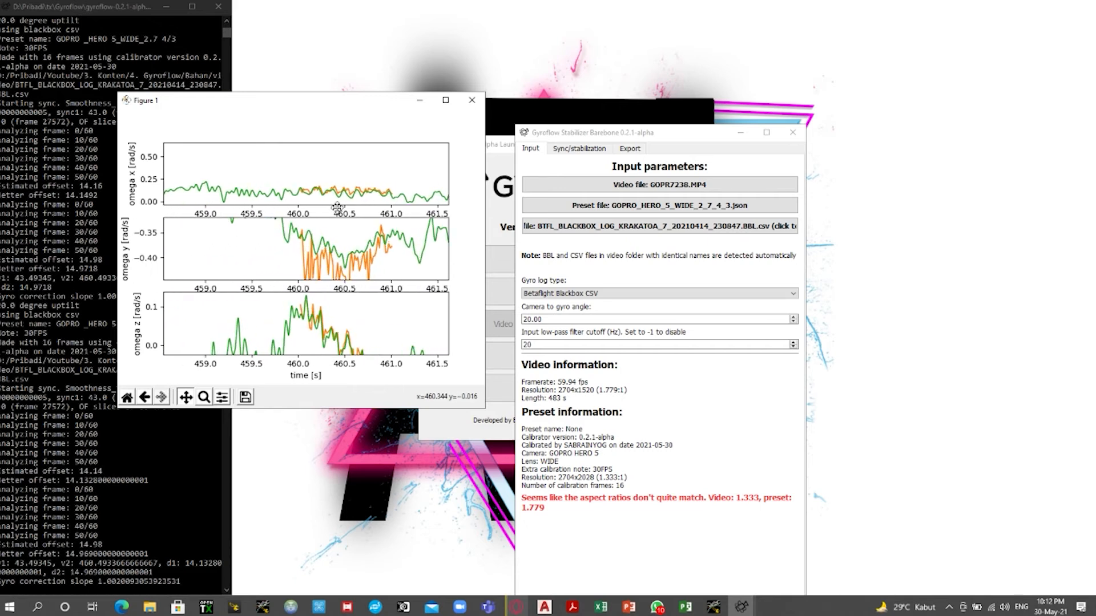
pyautogui.moveTo(359, 195); pyautogui.dragTo(385, 160)
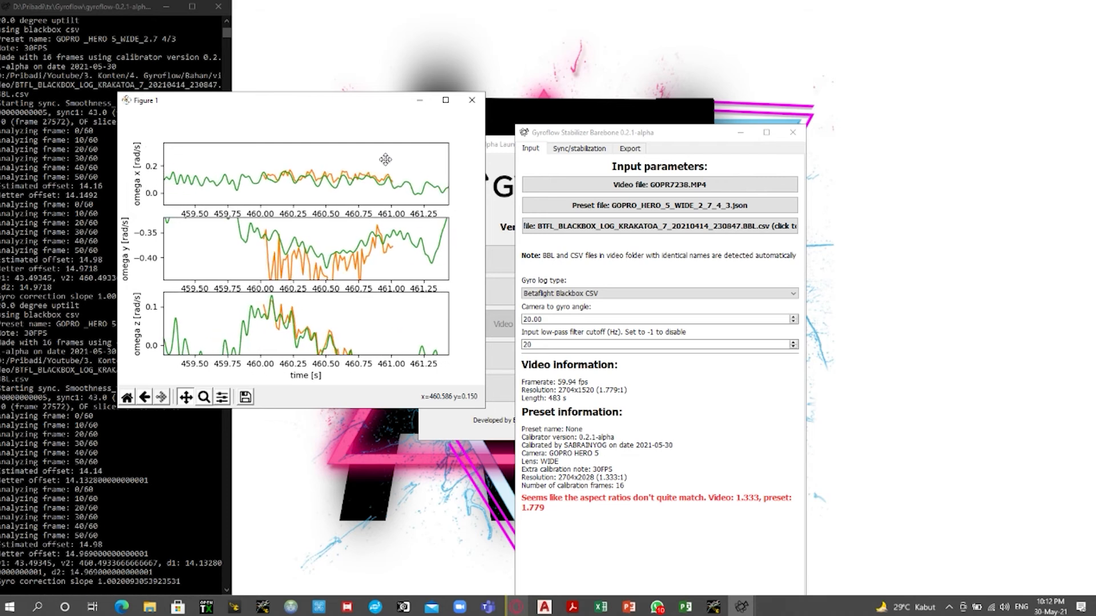
pyautogui.moveTo(335, 269); pyautogui.dragTo(330, 265)
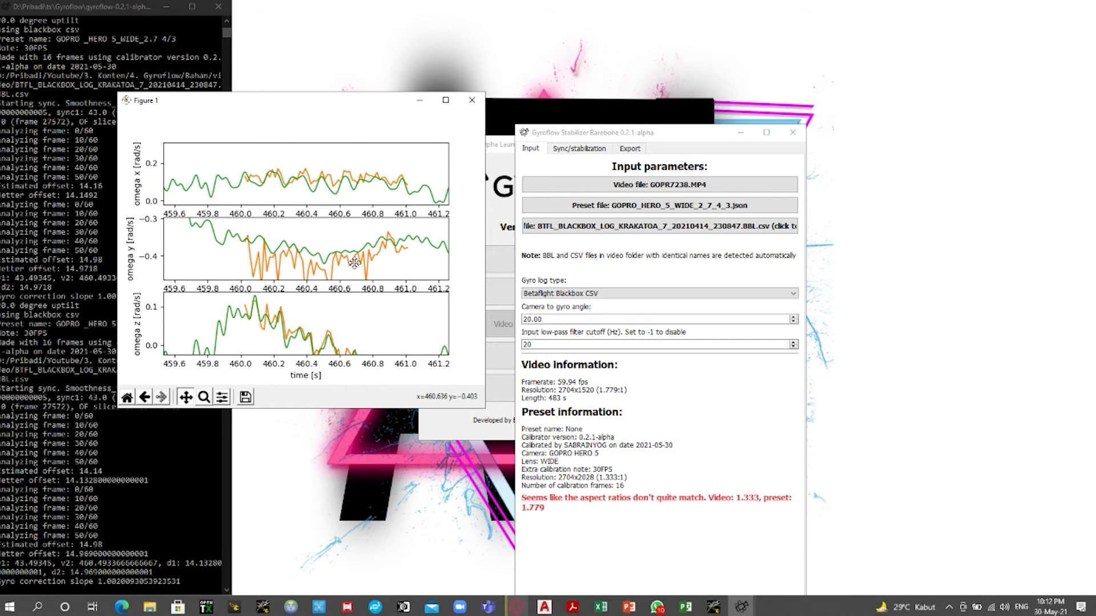
pyautogui.moveTo(303, 270); pyautogui.dragTo(293, 272)
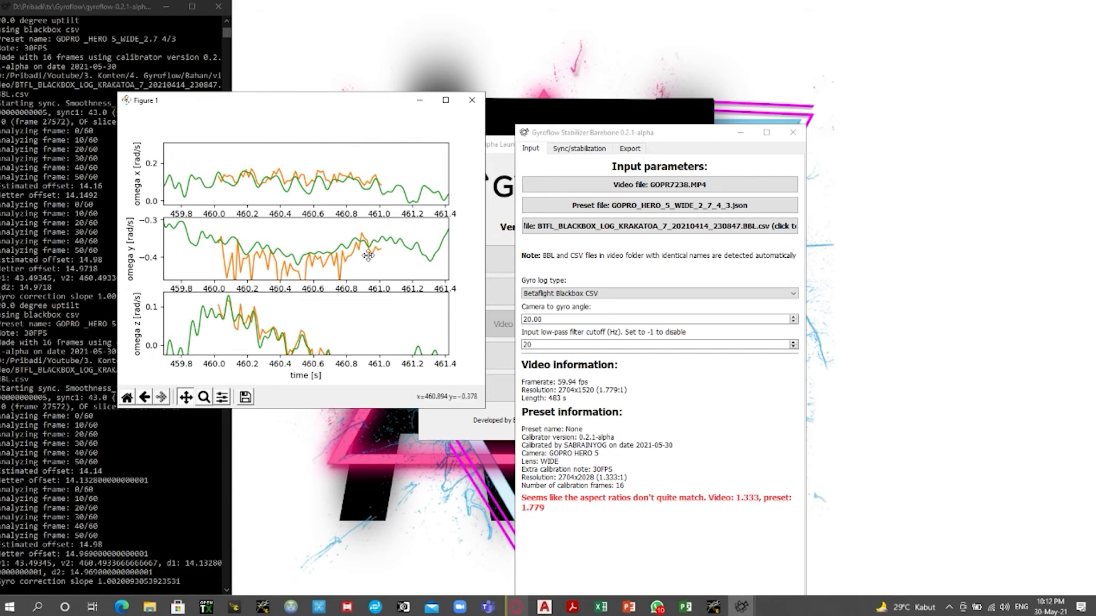
pyautogui.click(471, 99)
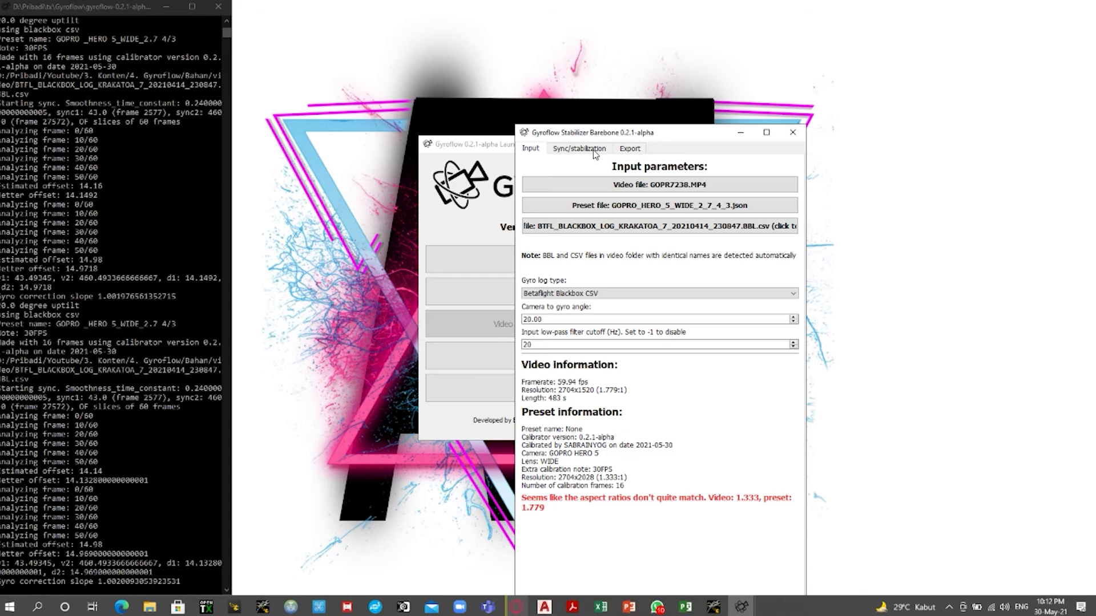
# - Enable HW encoding with the output crop at 2704 × 1520 and export the stabilized video as an MP4, entering 3 in the file name
pyautogui.click(632, 149)
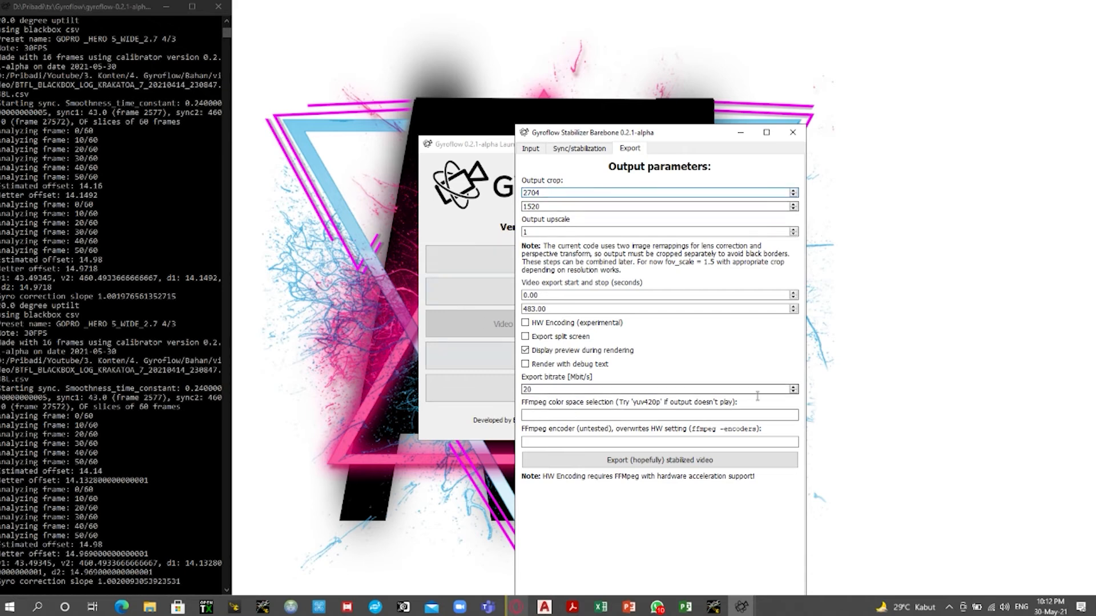
pyautogui.click(558, 206)
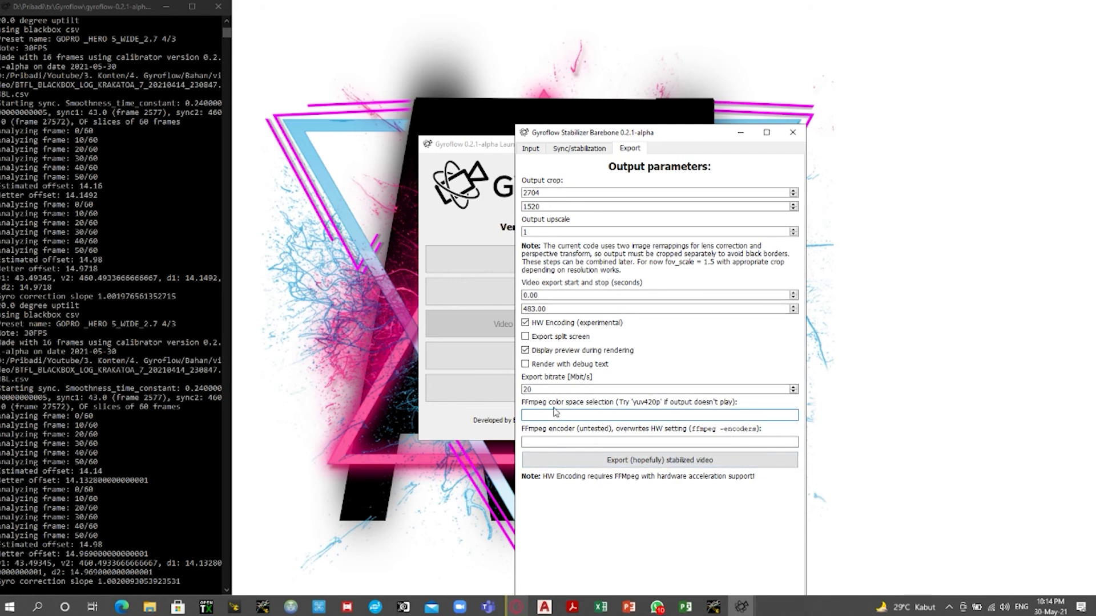
pyautogui.click(649, 465)
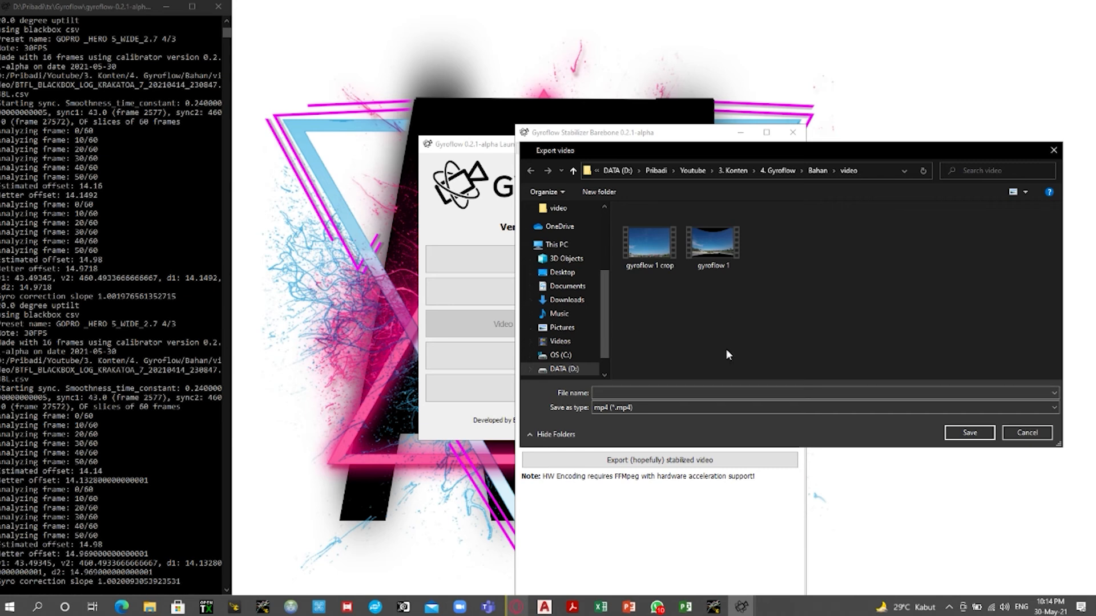
pyautogui.click(712, 244)
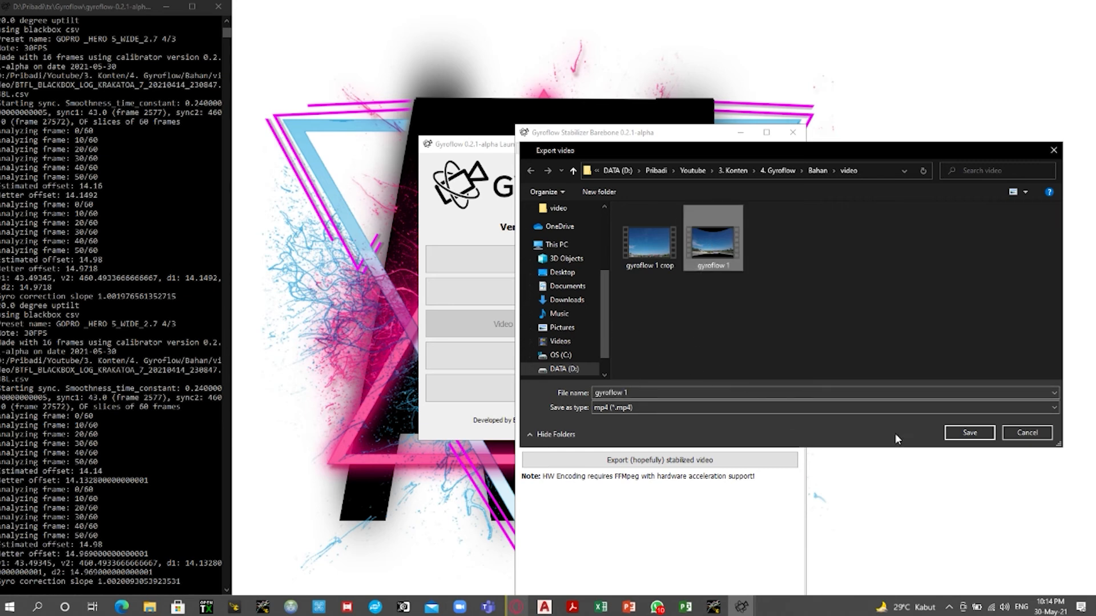
pyautogui.click(663, 396)
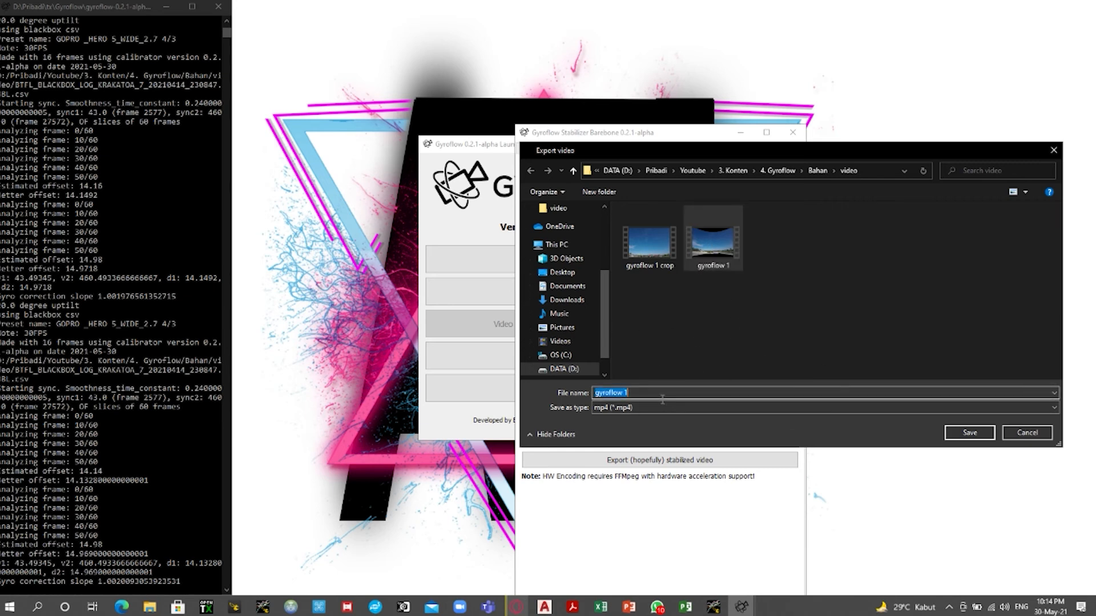
pyautogui.write('3')
pyautogui.click(807, 371)
pyautogui.click(969, 432)
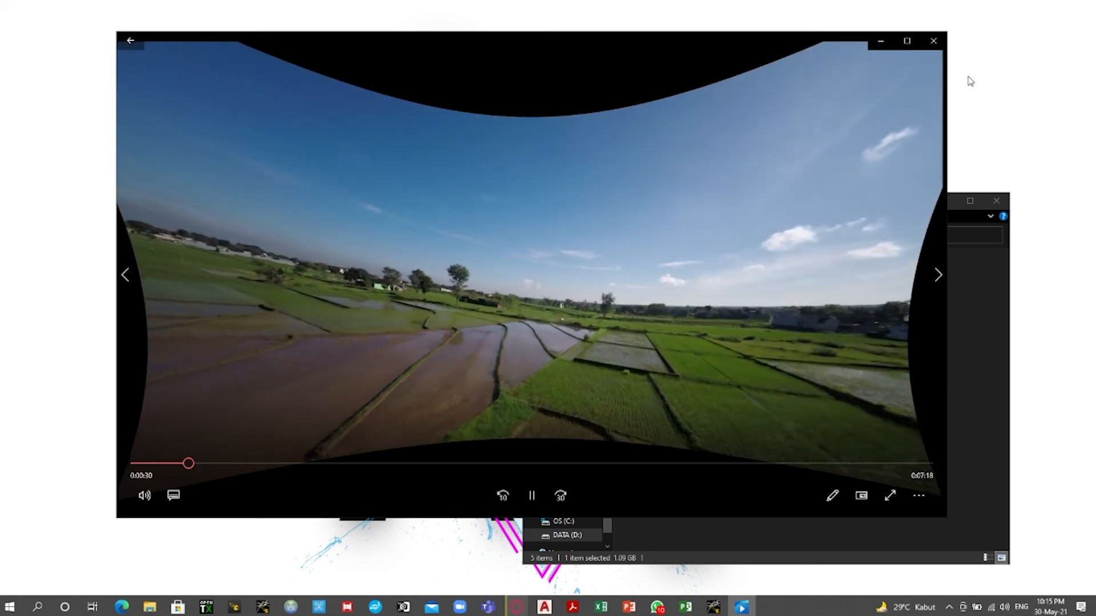
# - Watch the stabilized video full screen in the video player and pause the playback
pyautogui.click(907, 41)
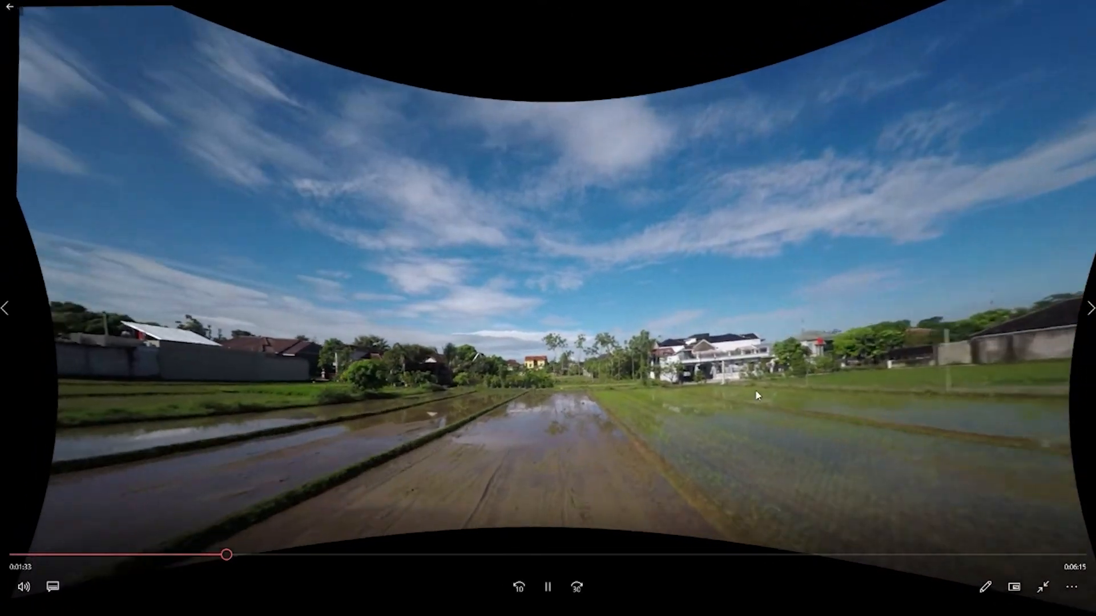
pyautogui.click(548, 587)
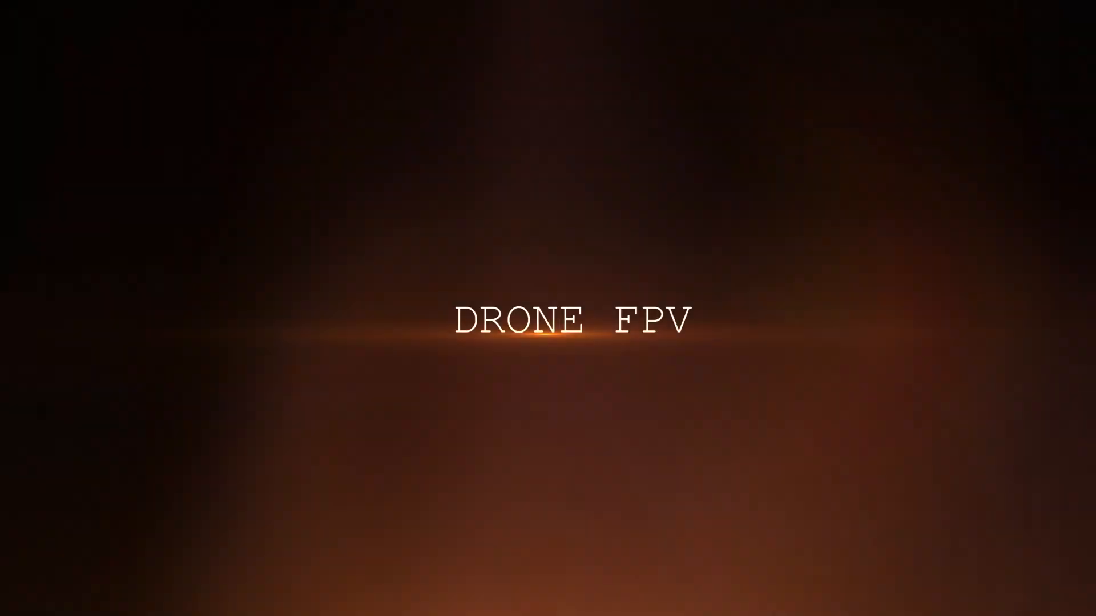